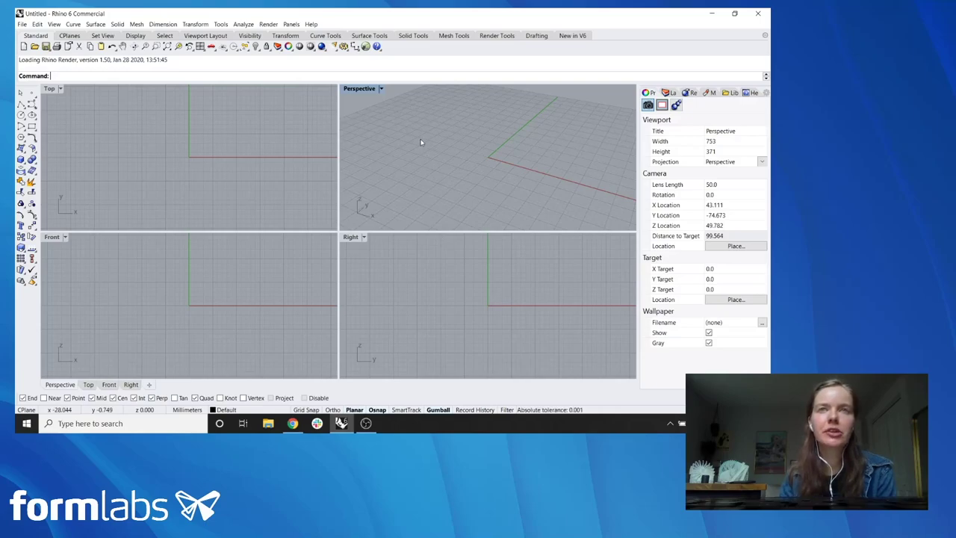
Step: Examine the empty construction grids in the Top, Front, Right and Perspective viewports at different zoom levels
{"action": "scroll", "coordinate": [221, 202], "scroll_direction": "down", "scroll_amount": 3}
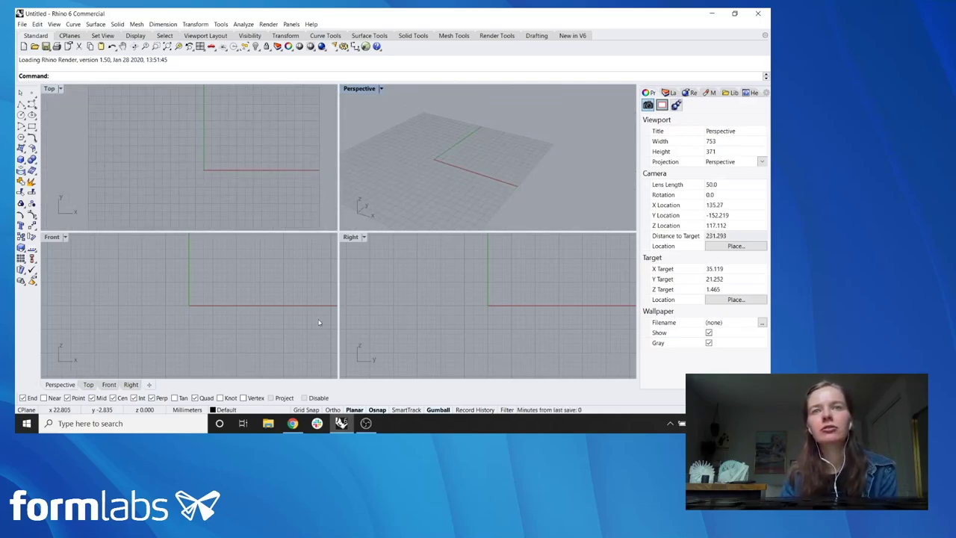
{"action": "scroll", "coordinate": [289, 299], "scroll_direction": "down", "scroll_amount": 3}
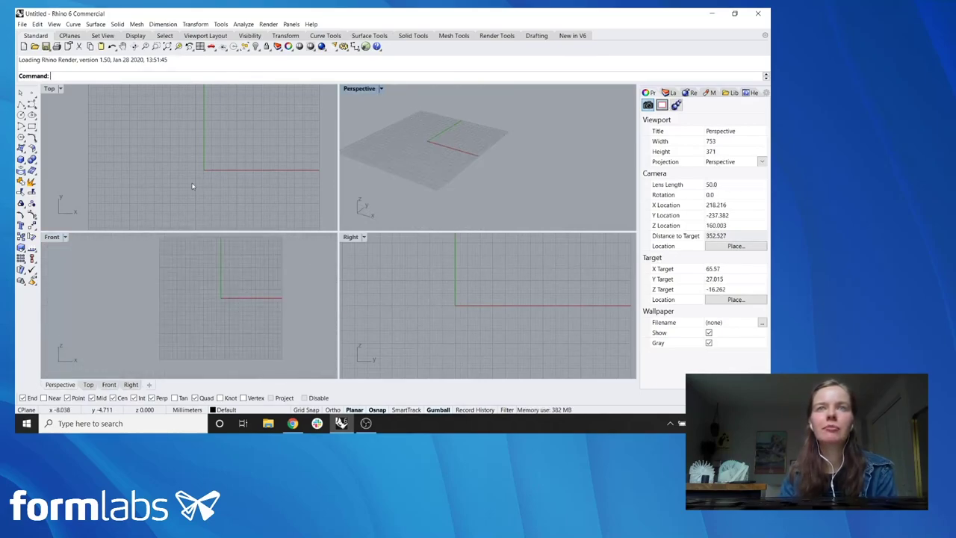
{"action": "scroll", "coordinate": [308, 164], "scroll_direction": "down", "scroll_amount": 3}
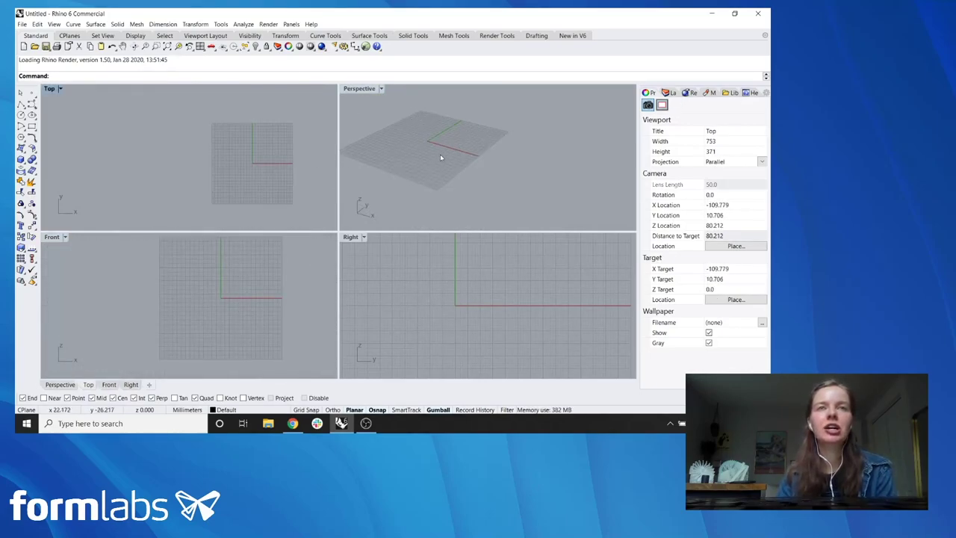
{"action": "scroll", "coordinate": [440, 154], "scroll_direction": "down", "scroll_amount": 3}
{"action": "right_click_drag", "start_coordinate": [454, 164], "coordinate": [433, 141]}
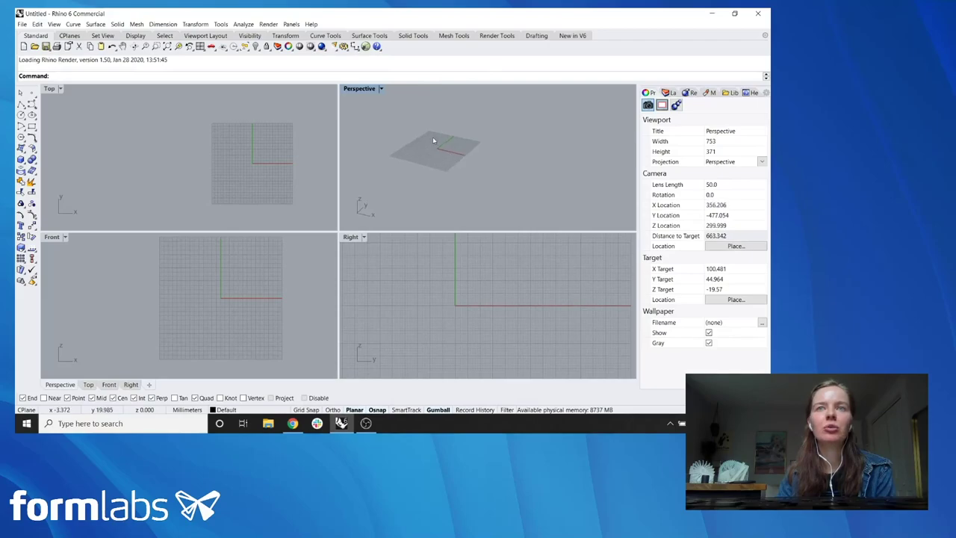
{"action": "scroll", "coordinate": [459, 147], "scroll_direction": "up", "scroll_amount": 3}
{"action": "scroll", "coordinate": [224, 153], "scroll_direction": "up", "scroll_amount": 4}
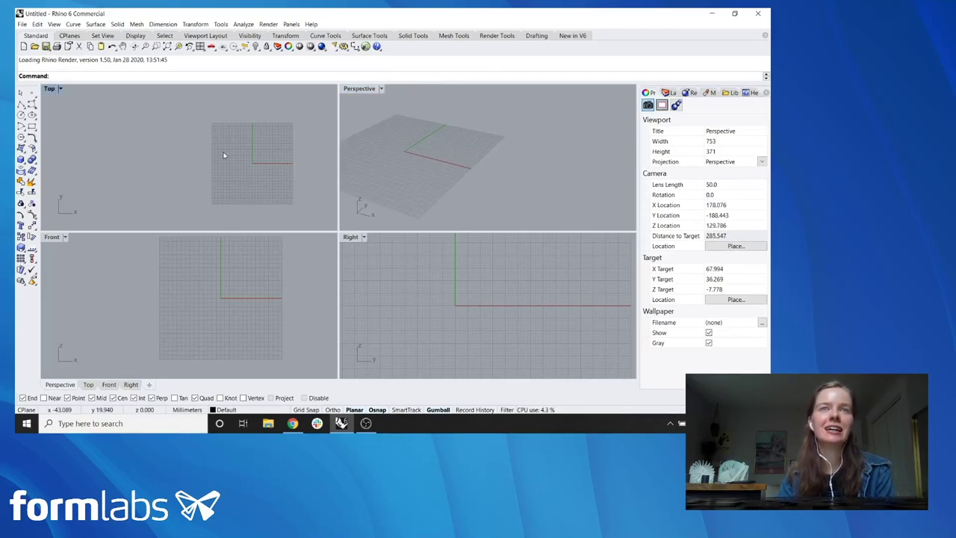
{"action": "scroll", "coordinate": [417, 144], "scroll_direction": "down", "scroll_amount": 3}
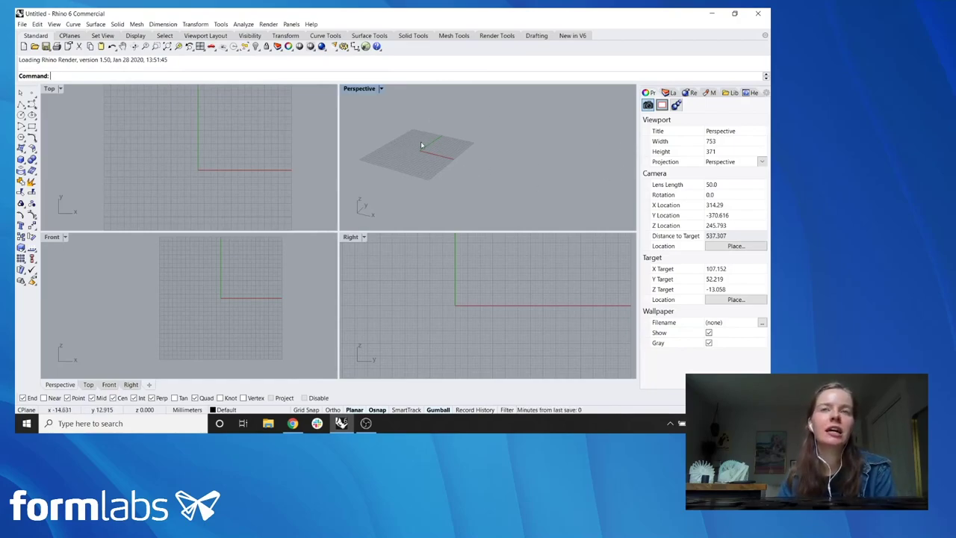
{"action": "scroll", "coordinate": [431, 145], "scroll_direction": "down", "scroll_amount": 2}
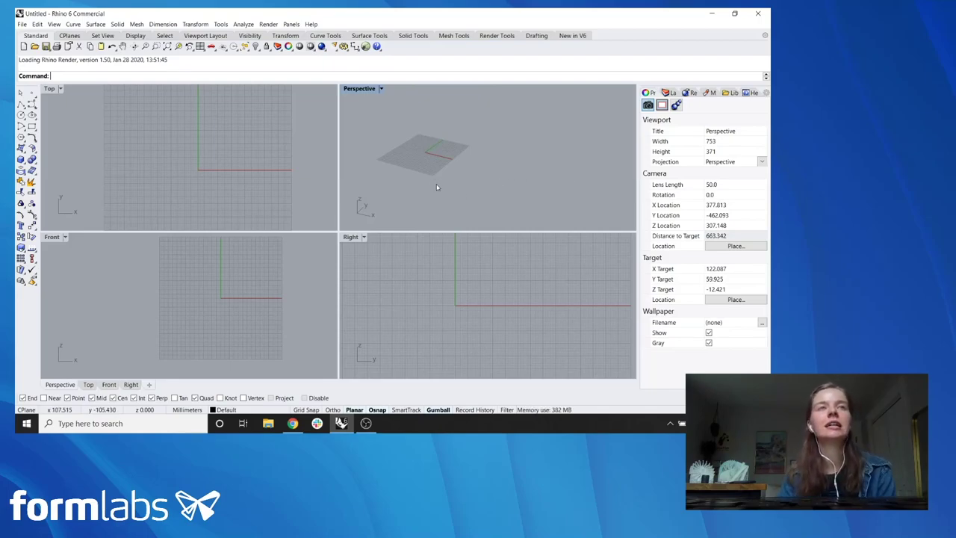
{"action": "scroll", "coordinate": [440, 161], "scroll_direction": "up", "scroll_amount": 5}
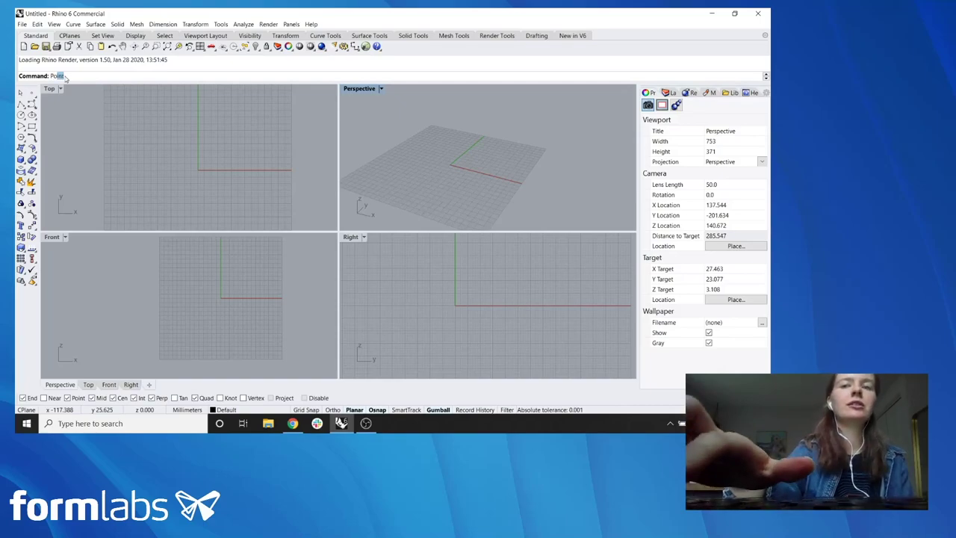
Step: Draw an open zigzag polyline with 18 freely placed points across the grid in the Top viewport
{"action": "type", "text": "Polyline"}
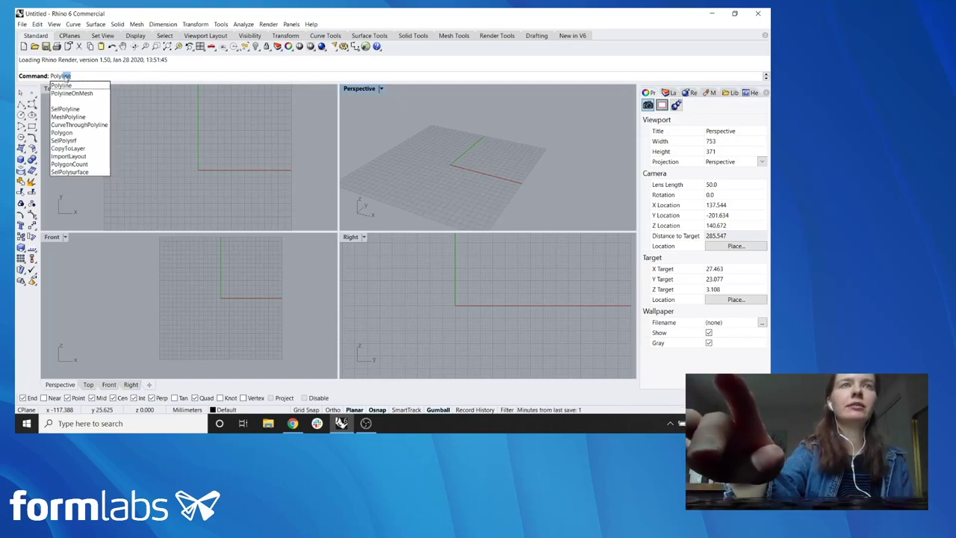
{"action": "key", "text": "Return"}
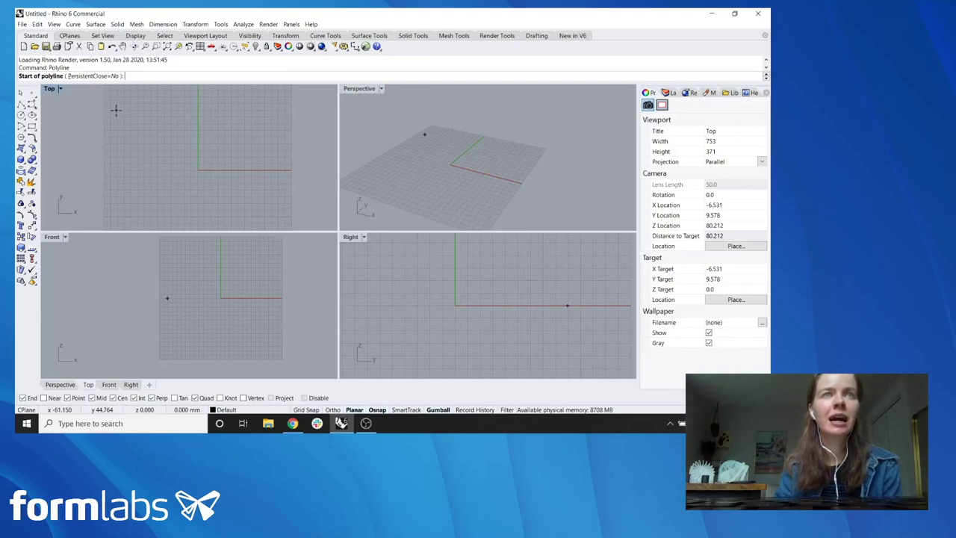
{"action": "left_click", "coordinate": [116, 110]}
{"action": "left_click", "coordinate": [139, 180]}
{"action": "left_click", "coordinate": [180, 112]}
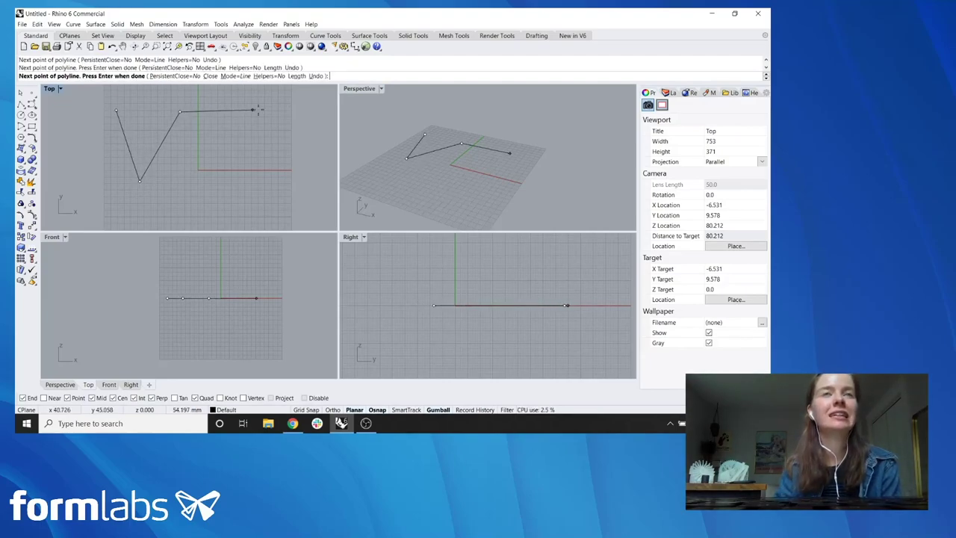
{"action": "left_click", "coordinate": [258, 110]}
{"action": "left_click", "coordinate": [291, 168]}
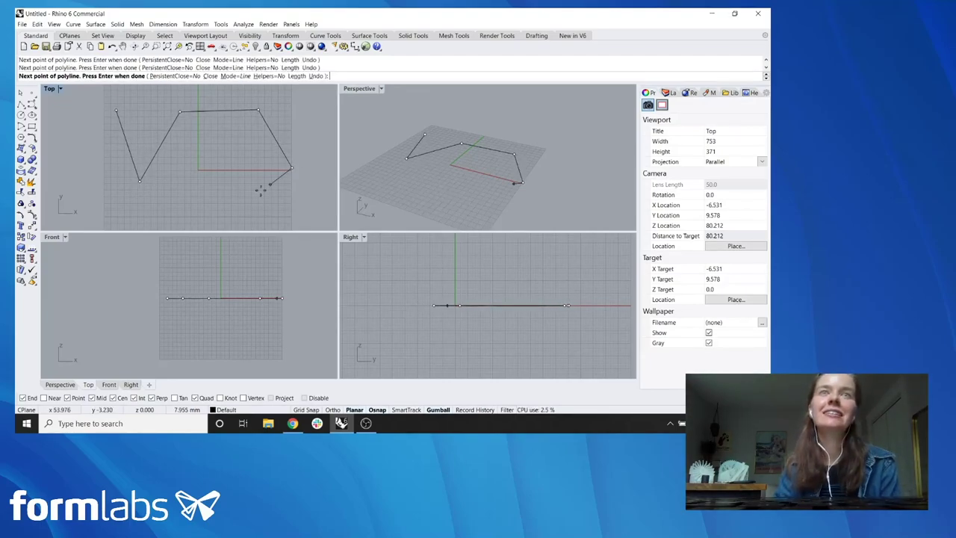
{"action": "left_click", "coordinate": [219, 207]}
{"action": "left_click", "coordinate": [216, 147]}
{"action": "left_click", "coordinate": [257, 153]}
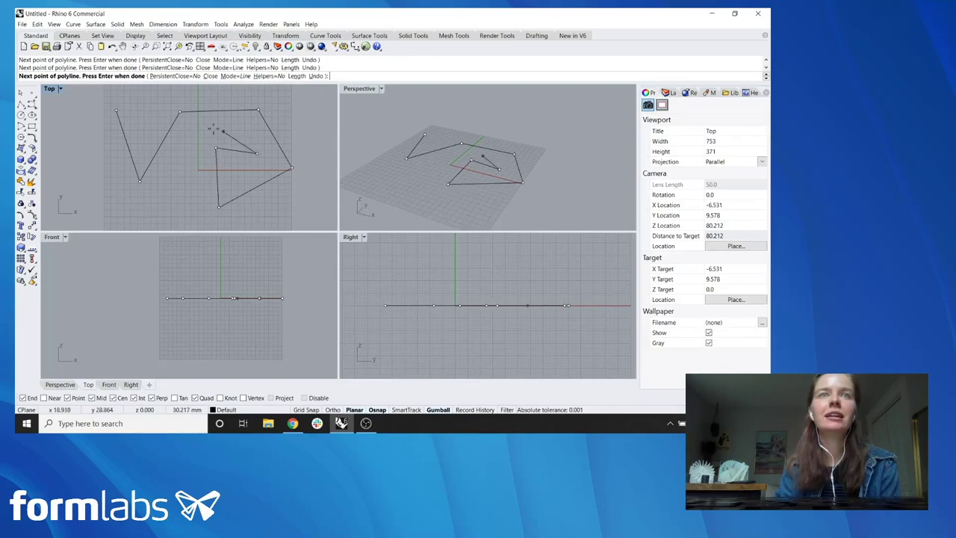
{"action": "left_click", "coordinate": [212, 130]}
{"action": "left_click", "coordinate": [166, 205]}
{"action": "left_click", "coordinate": [111, 207]}
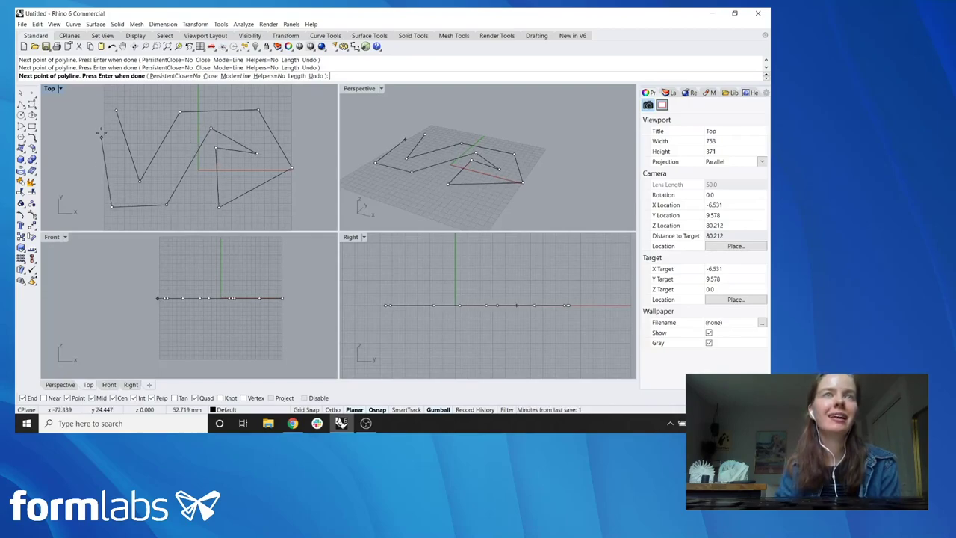
{"action": "left_click", "coordinate": [101, 133]}
{"action": "left_click", "coordinate": [73, 161]}
{"action": "left_click", "coordinate": [69, 113]}
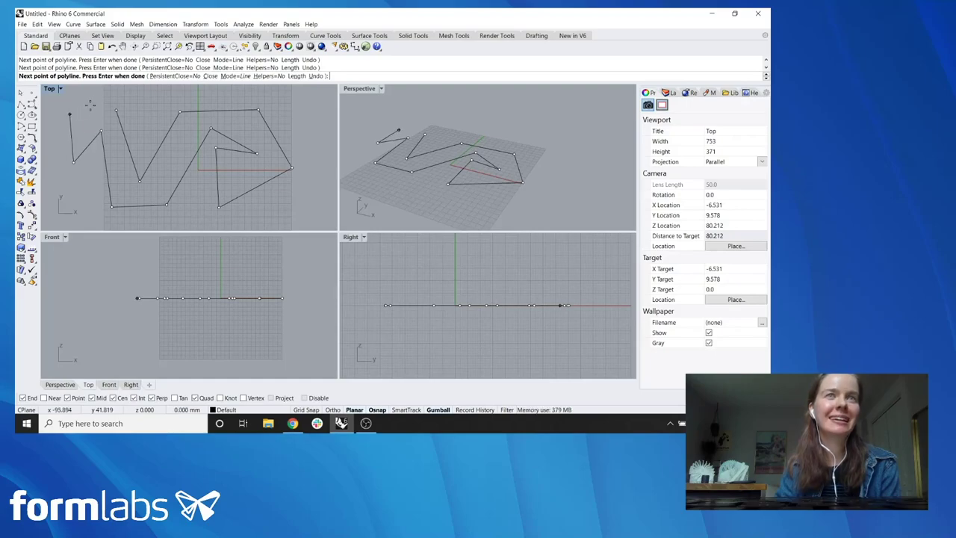
{"action": "left_click", "coordinate": [106, 97]}
{"action": "left_click", "coordinate": [173, 96]}
{"action": "left_click", "coordinate": [254, 97]}
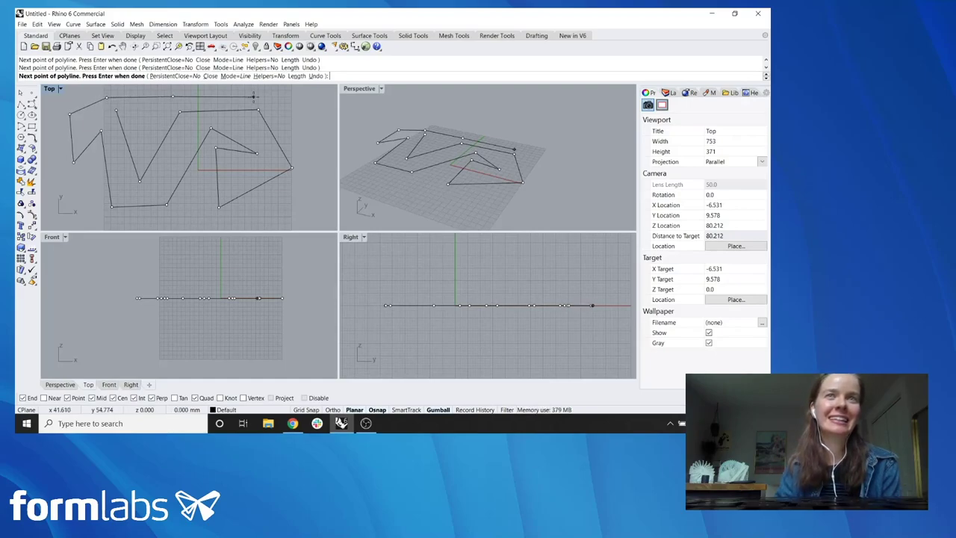
{"action": "left_click", "coordinate": [290, 99]}
{"action": "key", "text": "Return"}
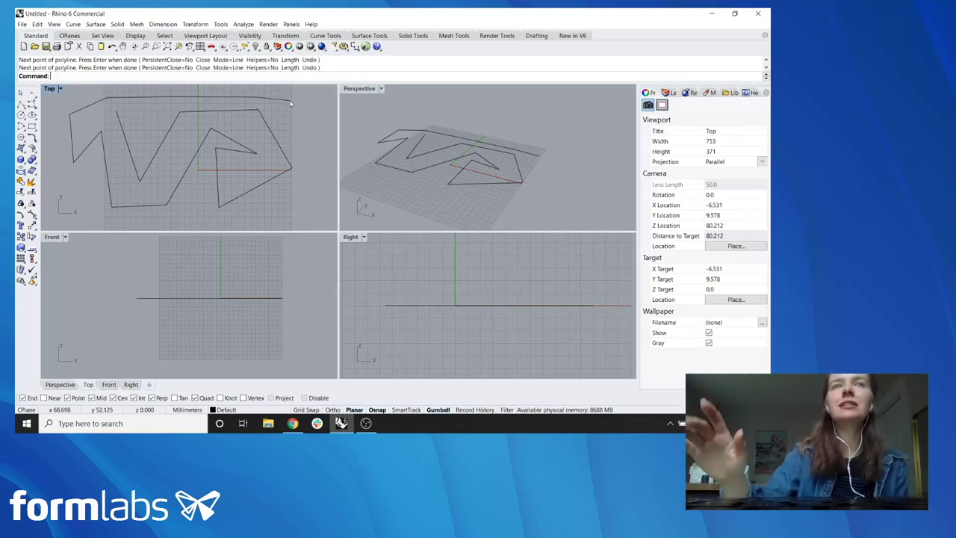
{"action": "scroll", "coordinate": [446, 160], "scroll_direction": "down", "scroll_amount": 5}
{"action": "scroll", "coordinate": [445, 160], "scroll_direction": "up", "scroll_amount": 4}
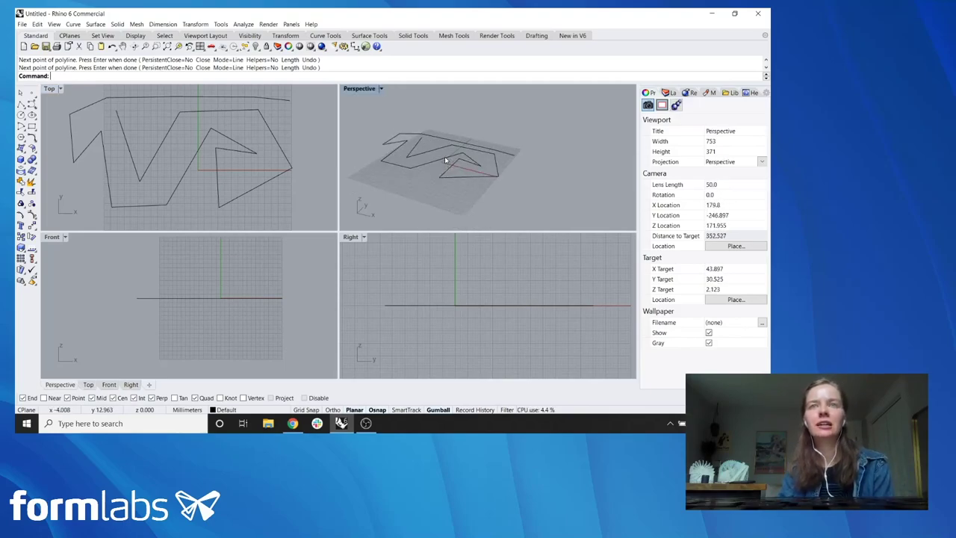
{"action": "left_click", "coordinate": [461, 166]}
{"action": "left_click", "coordinate": [402, 193]}
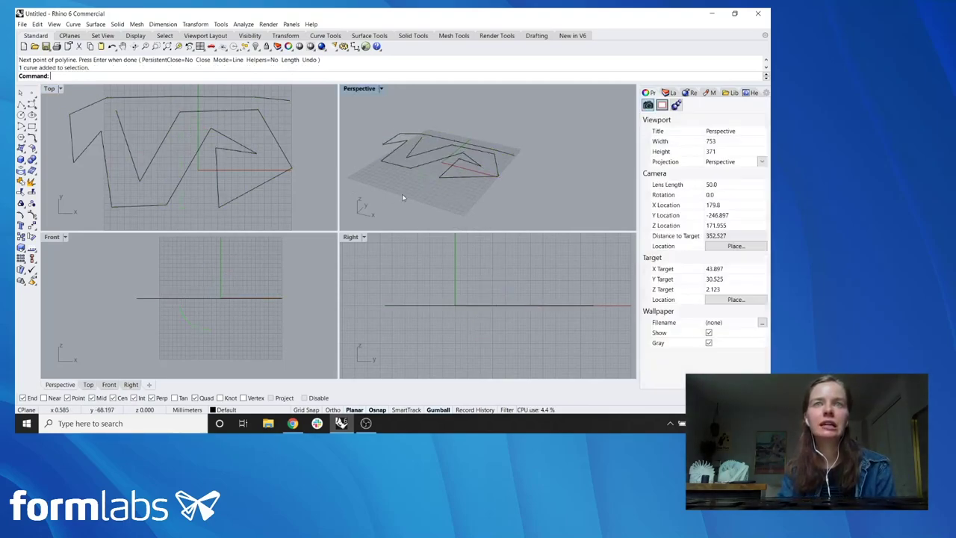
{"action": "left_click", "coordinate": [433, 178]}
{"action": "left_click", "coordinate": [415, 200]}
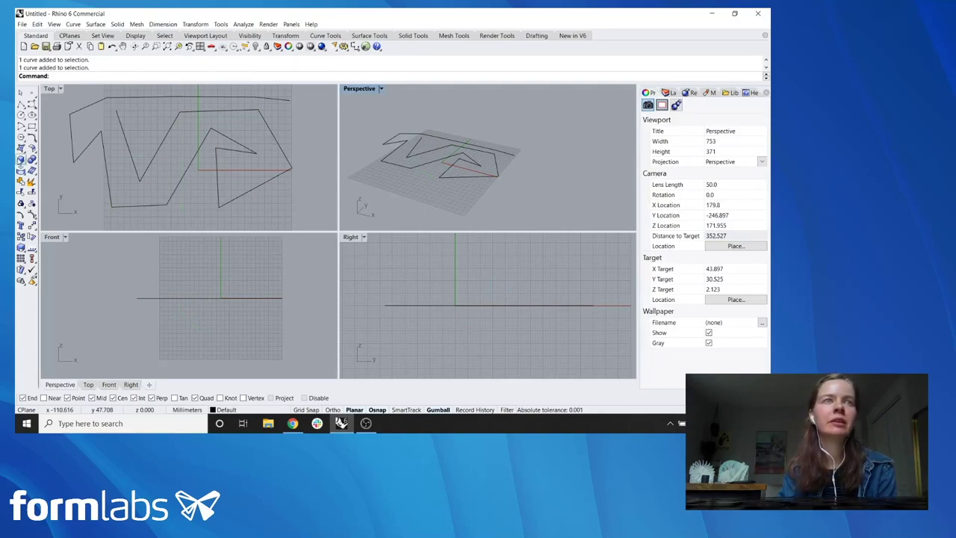
Step: Create a solid box at the front-left part of the grid in the Perspective viewport
{"action": "left_click", "coordinate": [21, 159]}
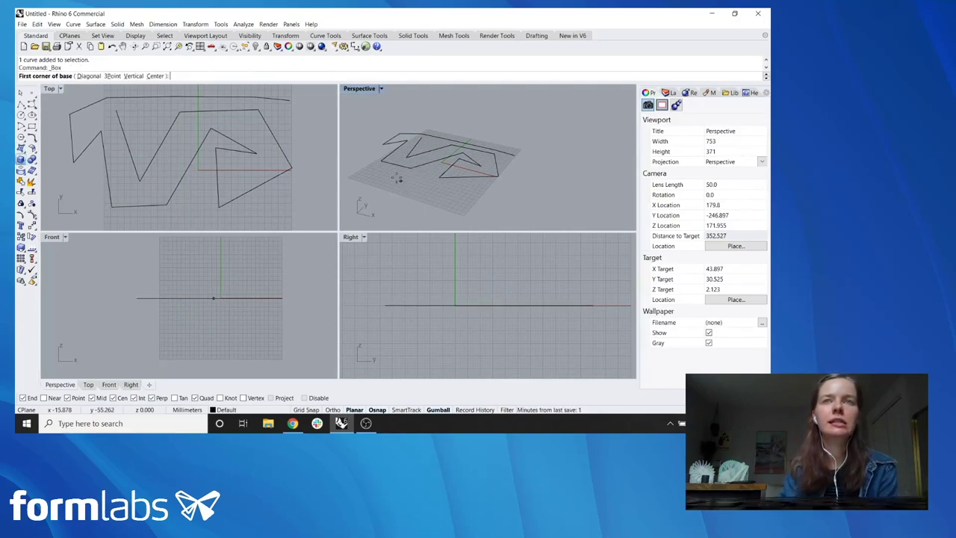
{"action": "left_click", "coordinate": [374, 181]}
{"action": "left_click", "coordinate": [430, 197]}
{"action": "left_click", "coordinate": [391, 174]}
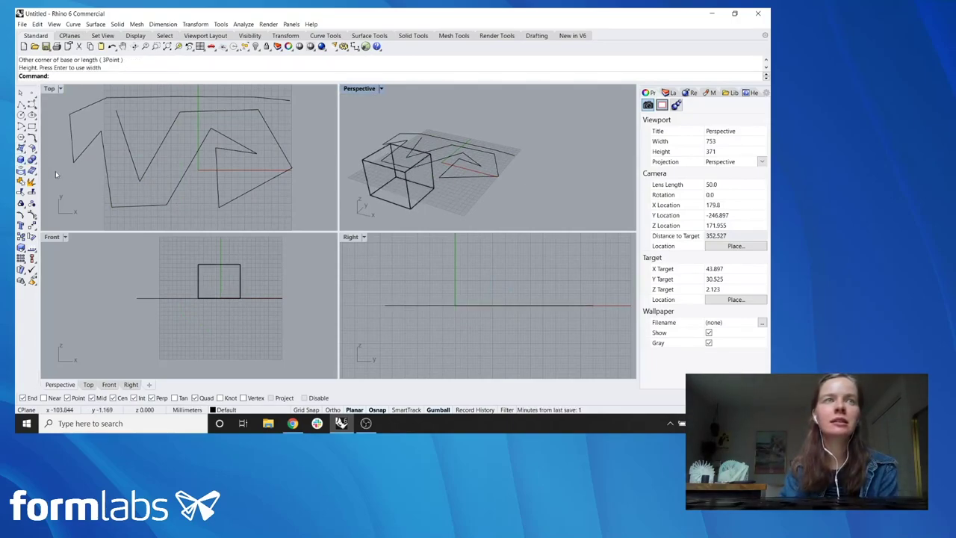
Step: Create a sphere with a radius of about 37 mm at the back of the grid in the Perspective viewport
{"action": "left_click", "coordinate": [21, 160]}
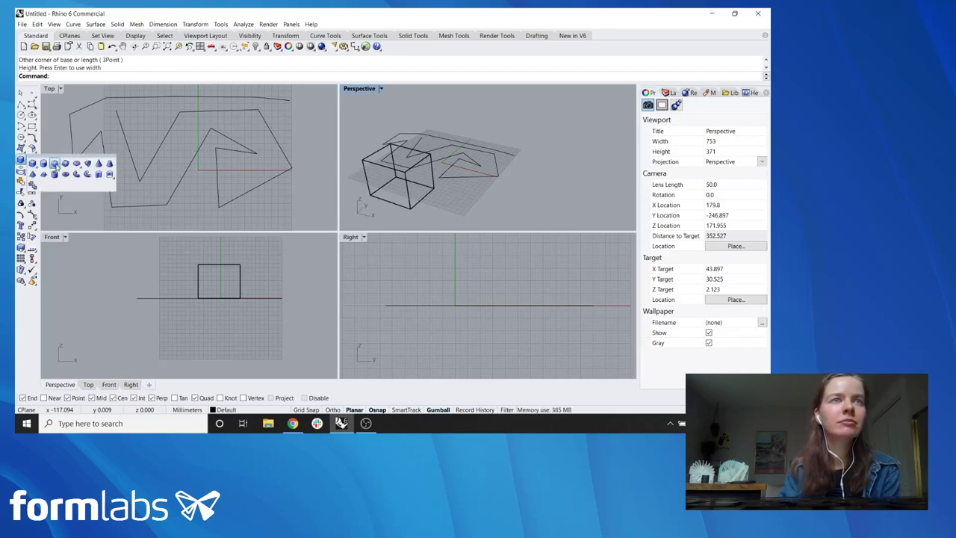
{"action": "left_click", "coordinate": [54, 163]}
{"action": "left_click", "coordinate": [488, 135]}
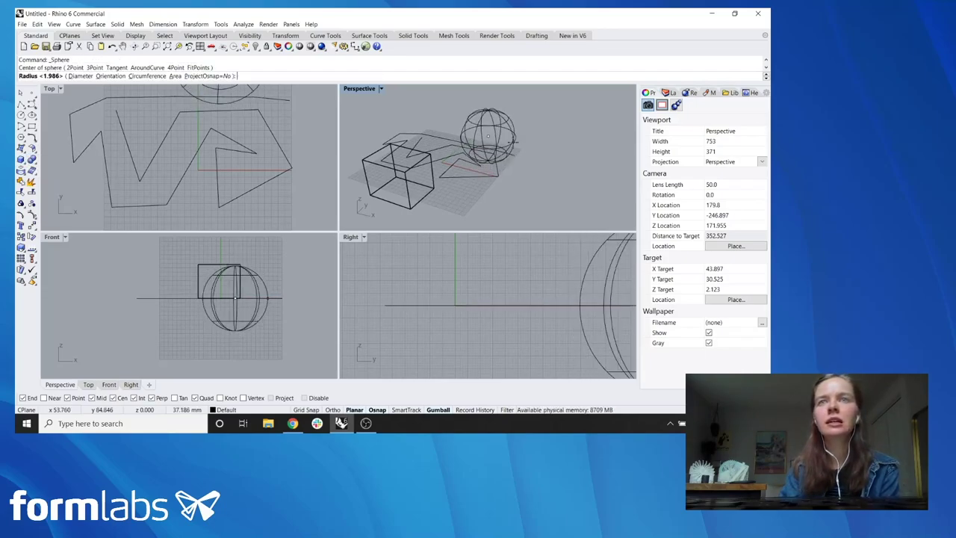
{"action": "left_click", "coordinate": [513, 141]}
Step: Set the Perspective viewport to Ghosted display mode and maximize it
{"action": "left_click", "coordinate": [382, 89]}
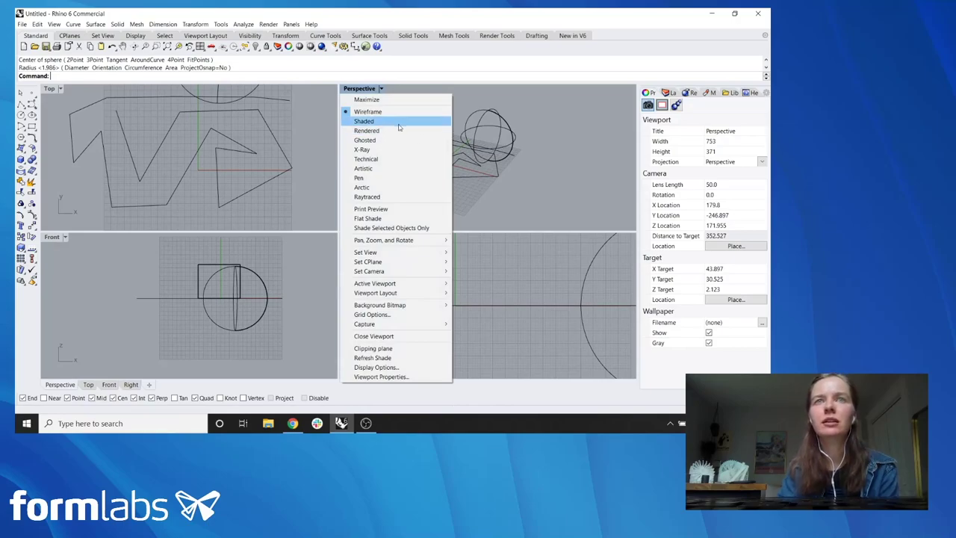
{"action": "left_click", "coordinate": [390, 140]}
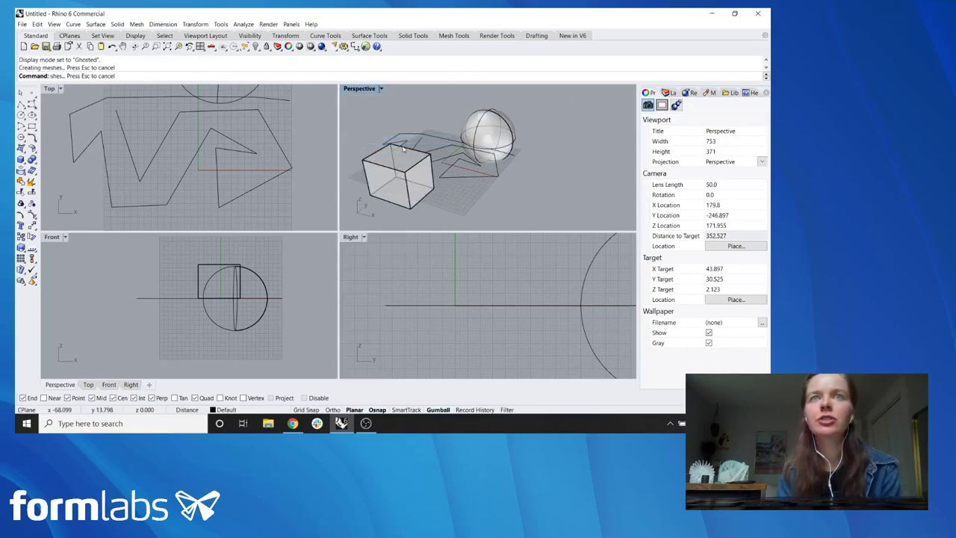
{"action": "left_click", "coordinate": [380, 89]}
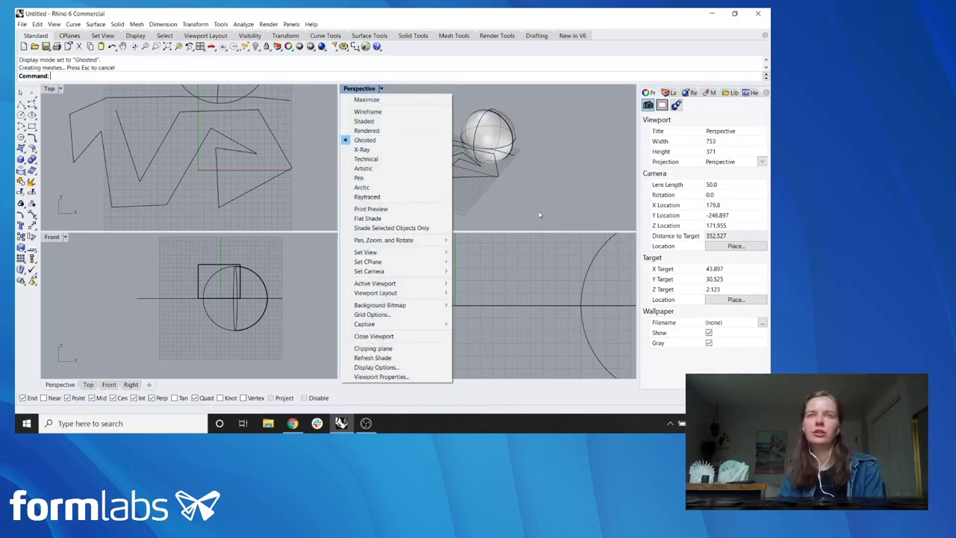
{"action": "left_click", "coordinate": [382, 141]}
{"action": "double_click", "coordinate": [369, 91]}
{"action": "scroll", "coordinate": [129, 123], "scroll_direction": "down", "scroll_amount": 3}
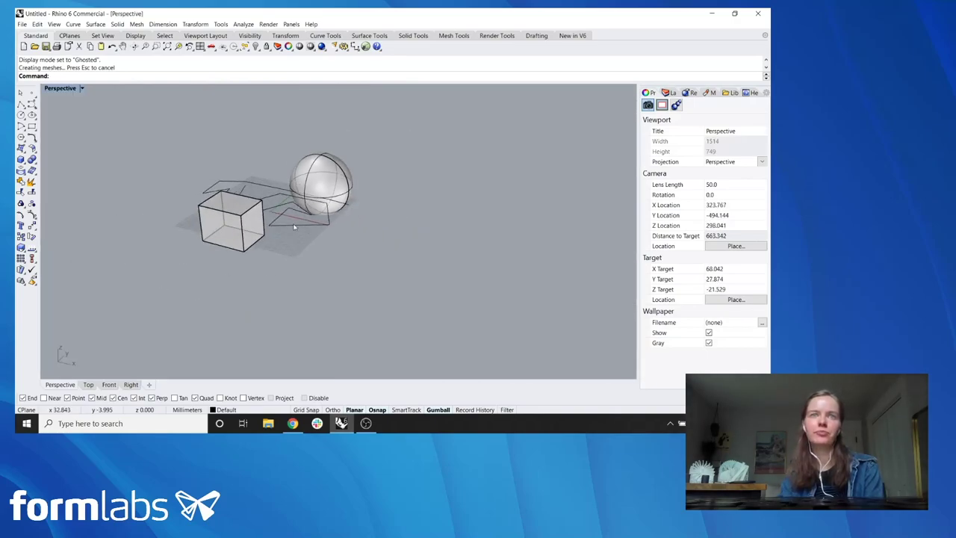
Step: Try the Shaded and Rendered display modes in the Perspective viewport, and return it to Ghosted
{"action": "left_click", "coordinate": [82, 87]}
{"action": "left_click", "coordinate": [85, 122]}
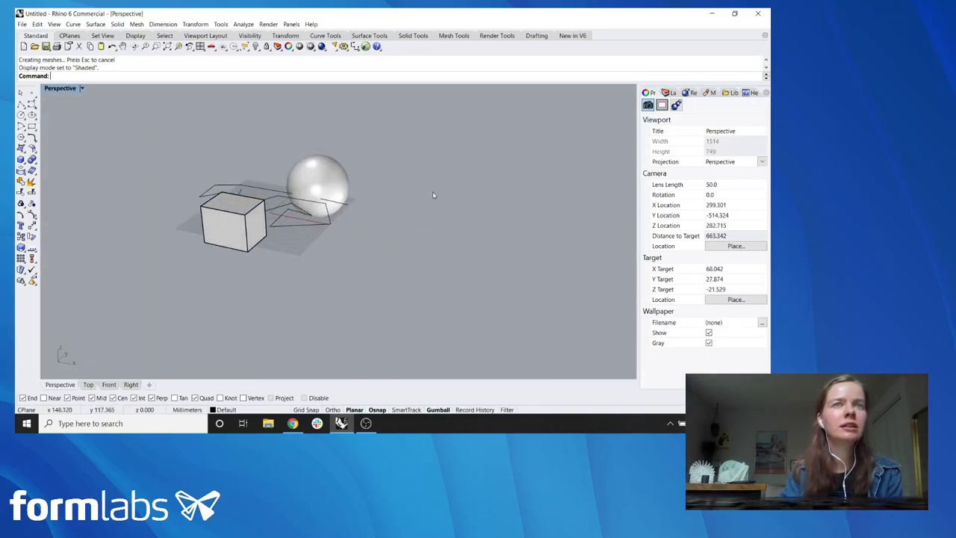
{"action": "left_click", "coordinate": [82, 88]}
{"action": "left_click", "coordinate": [76, 131]}
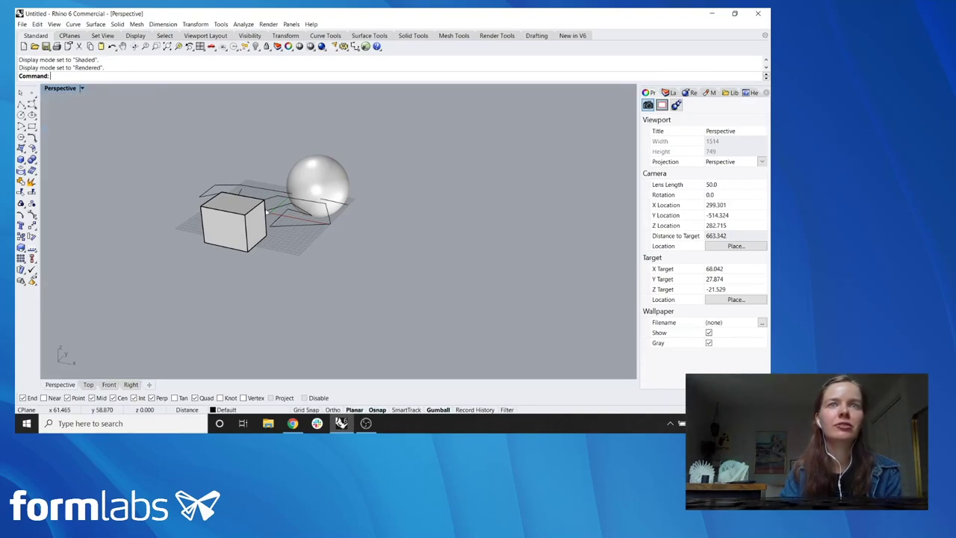
{"action": "left_click", "coordinate": [82, 88]}
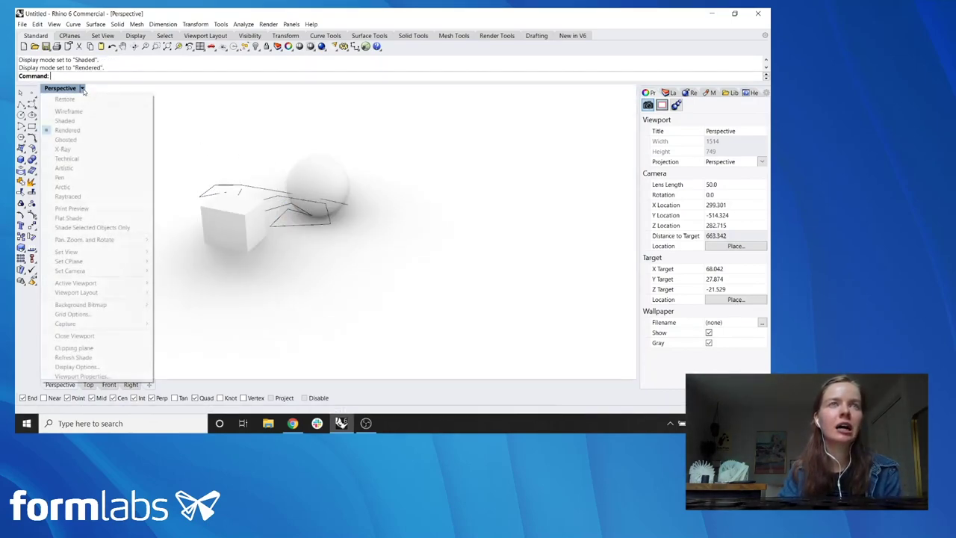
{"action": "left_click", "coordinate": [65, 140]}
{"action": "scroll", "coordinate": [247, 216], "scroll_direction": "up", "scroll_amount": 4}
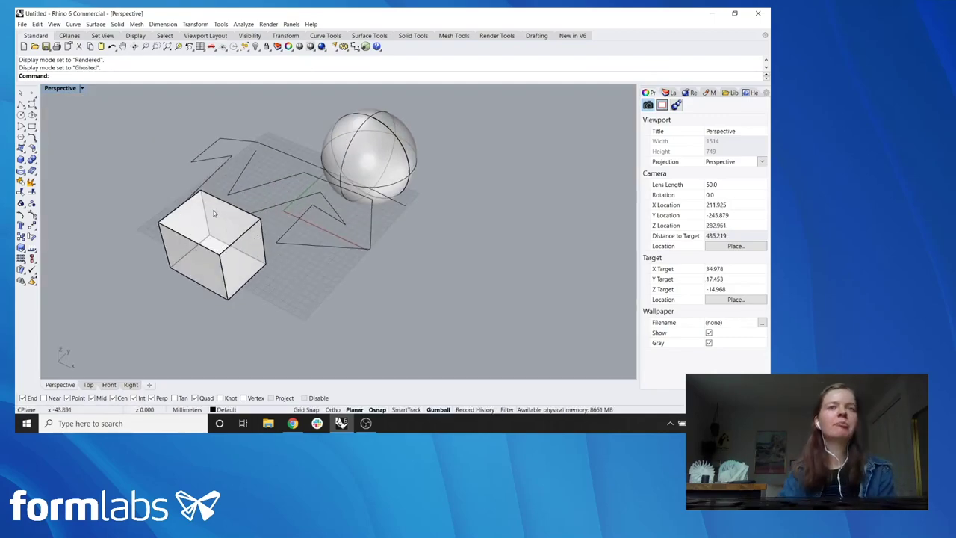
{"action": "scroll", "coordinate": [213, 214], "scroll_direction": "up", "scroll_amount": 3}
{"action": "scroll", "coordinate": [299, 256], "scroll_direction": "down", "scroll_amount": 5}
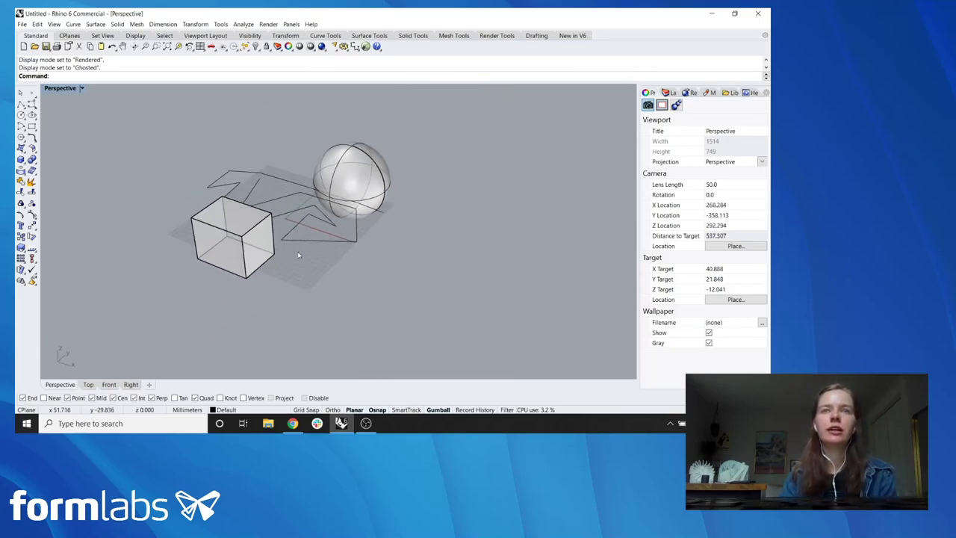
{"action": "right_click_drag", "start_coordinate": [298, 256], "coordinate": [264, 229]}
{"action": "right_click_drag", "start_coordinate": [336, 275], "coordinate": [443, 161]}
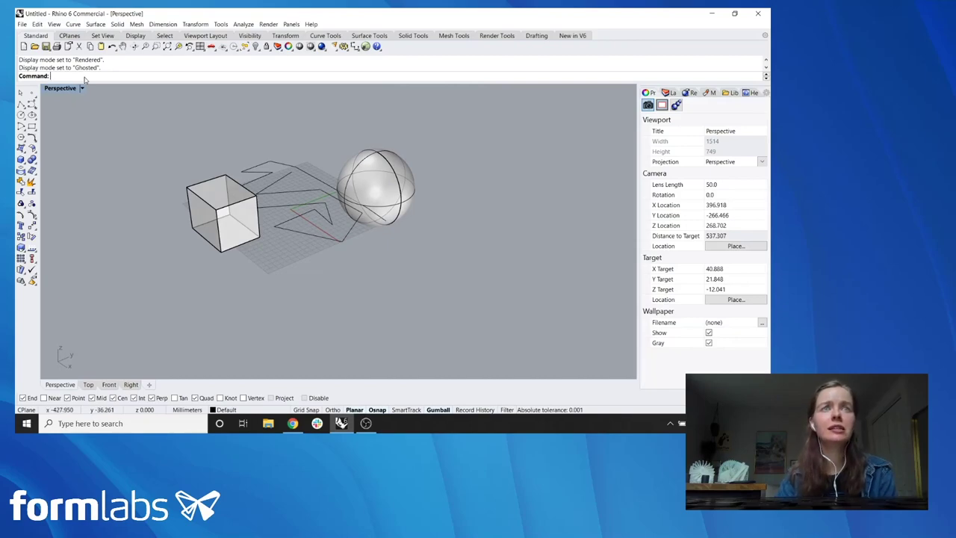
Step: Launch Grasshopper and dismiss its getting-started tutorial browser
{"action": "type", "text": "g"}
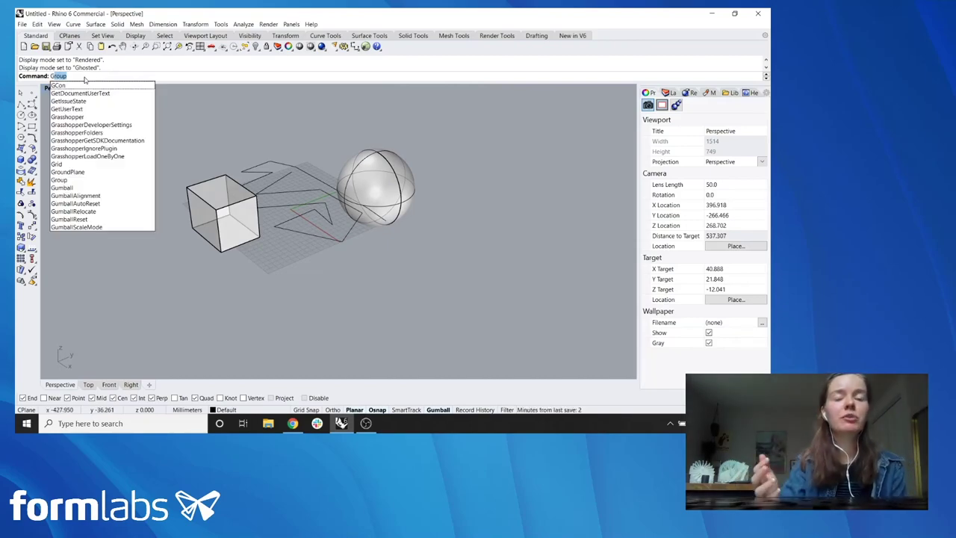
{"action": "type", "text": "rasshopper"}
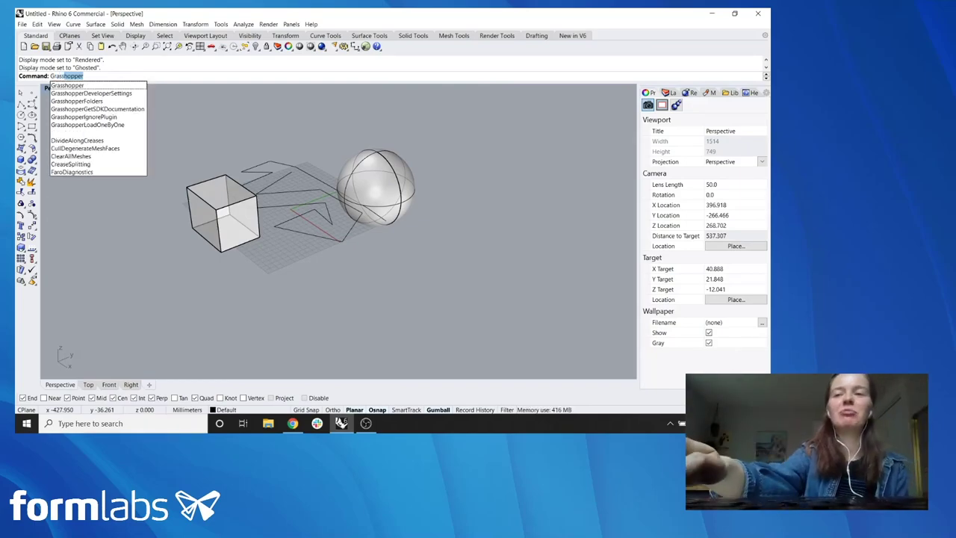
{"action": "key", "text": "Return"}
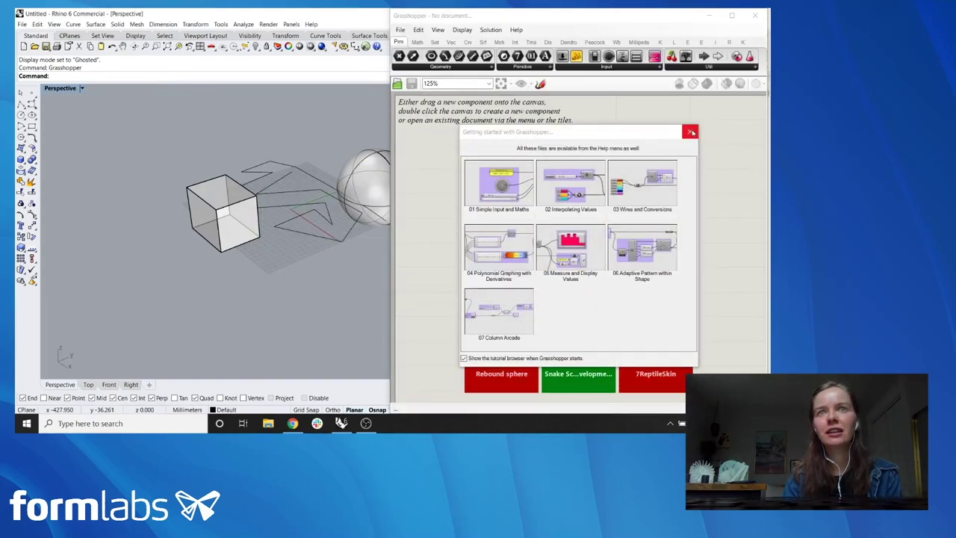
{"action": "left_click", "coordinate": [689, 132]}
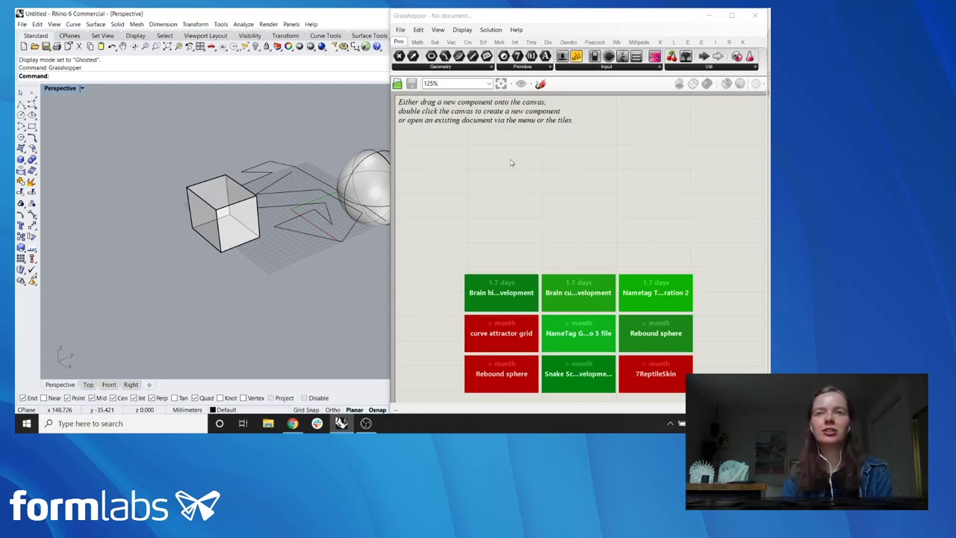
Step: Add a Curve parameter to a new Grasshopper canvas, near the upper-left corner of the sheet
{"action": "left_click", "coordinate": [562, 218]}
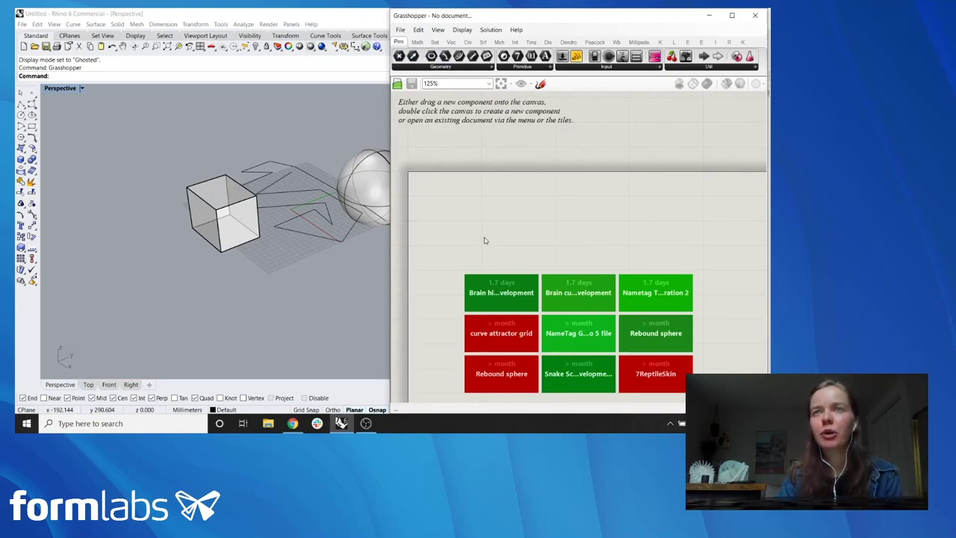
{"action": "scroll", "coordinate": [519, 210], "scroll_direction": "down", "scroll_amount": 5}
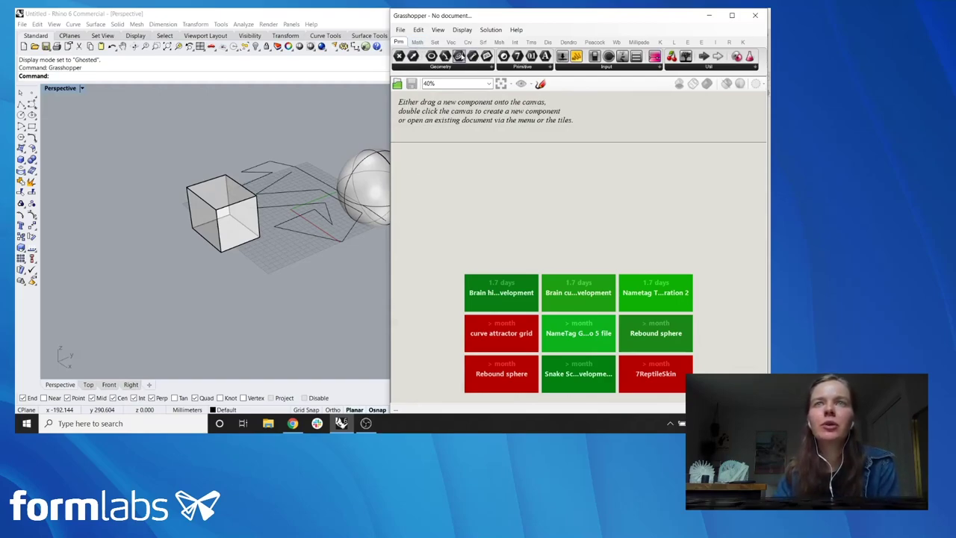
{"action": "left_click_drag", "start_coordinate": [459, 56], "coordinate": [453, 158]}
{"action": "scroll", "coordinate": [486, 207], "scroll_direction": "up", "scroll_amount": 3}
{"action": "scroll", "coordinate": [590, 196], "scroll_direction": "down", "scroll_amount": 5}
{"action": "scroll", "coordinate": [603, 174], "scroll_direction": "up", "scroll_amount": 4}
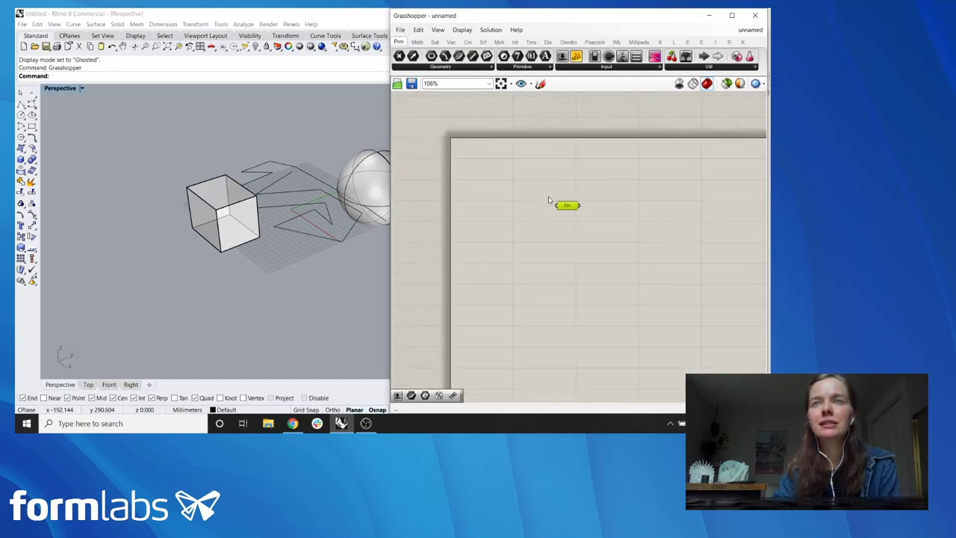
{"action": "scroll", "coordinate": [549, 201], "scroll_direction": "up", "scroll_amount": 3}
{"action": "left_click_drag", "start_coordinate": [571, 207], "coordinate": [515, 198]}
{"action": "right_click_drag", "start_coordinate": [558, 221], "coordinate": [616, 230]}
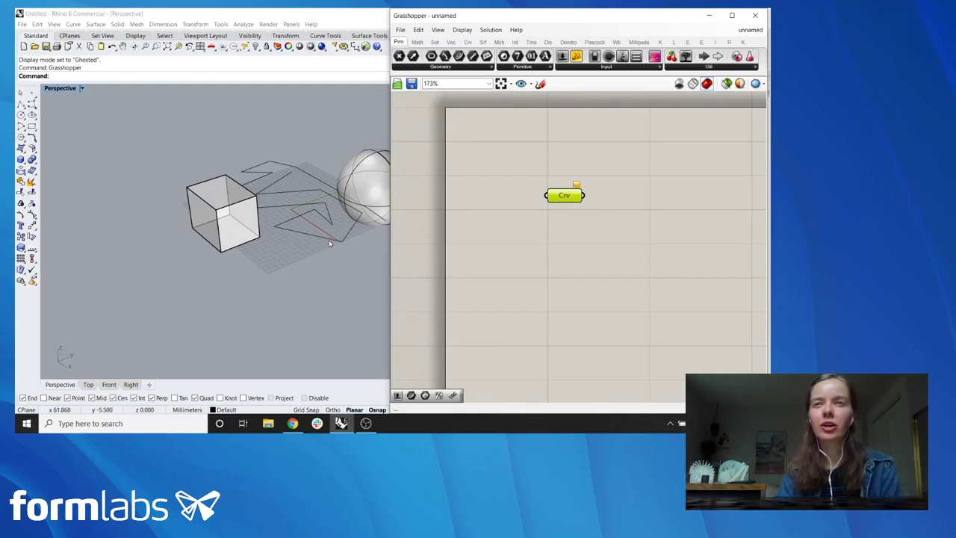
Step: Nudge the empty Curve parameter to a slightly different spot on the canvas
{"action": "scroll", "coordinate": [577, 198], "scroll_direction": "up", "scroll_amount": 3}
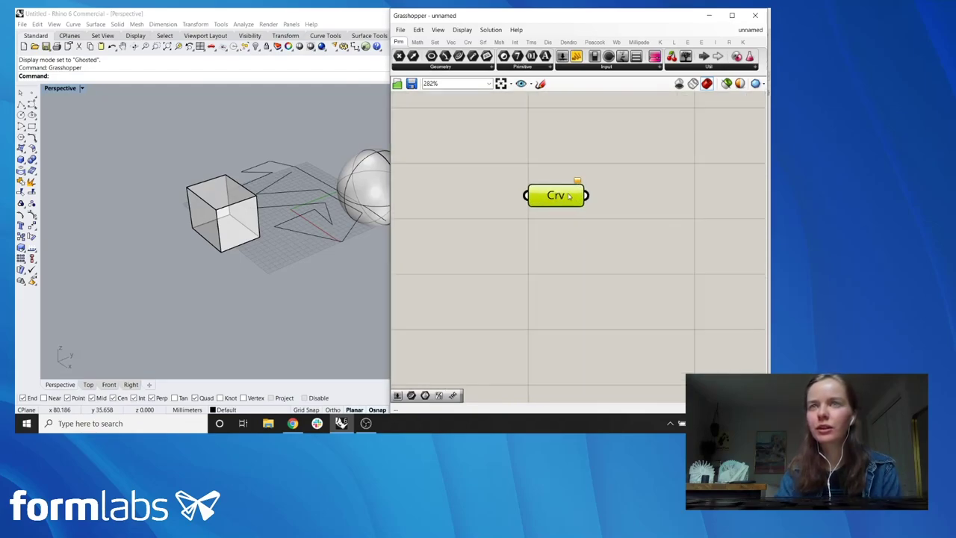
{"action": "left_click_drag", "start_coordinate": [562, 196], "coordinate": [545, 187]}
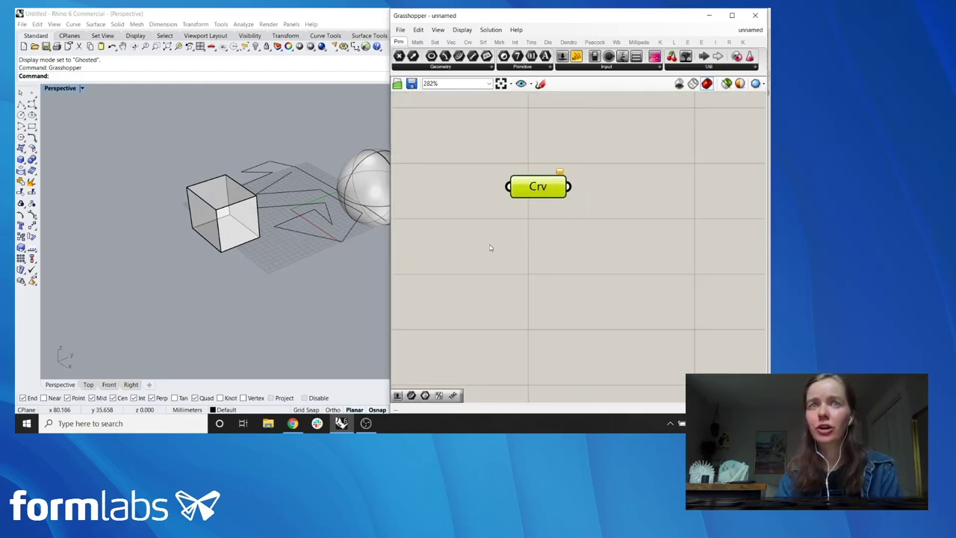
{"action": "left_click", "coordinate": [523, 212]}
{"action": "left_click_drag", "start_coordinate": [536, 188], "coordinate": [542, 186]}
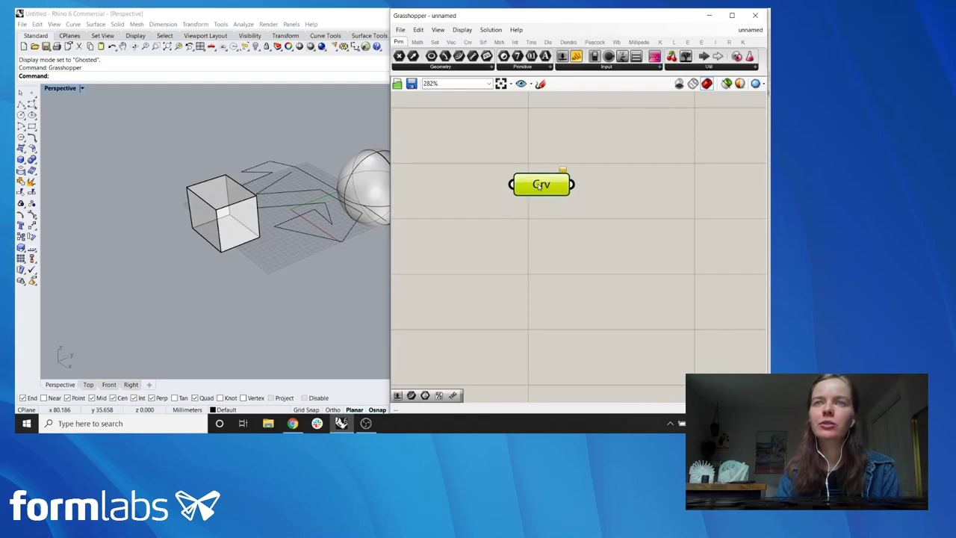
{"action": "left_click", "coordinate": [477, 256]}
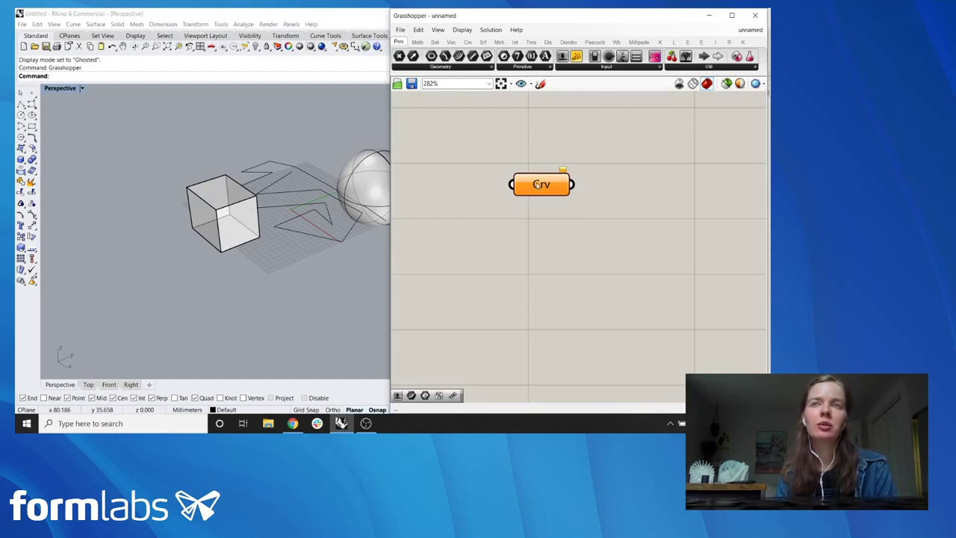
{"action": "left_click_drag", "start_coordinate": [538, 184], "coordinate": [541, 181]}
{"action": "left_click", "coordinate": [580, 246]}
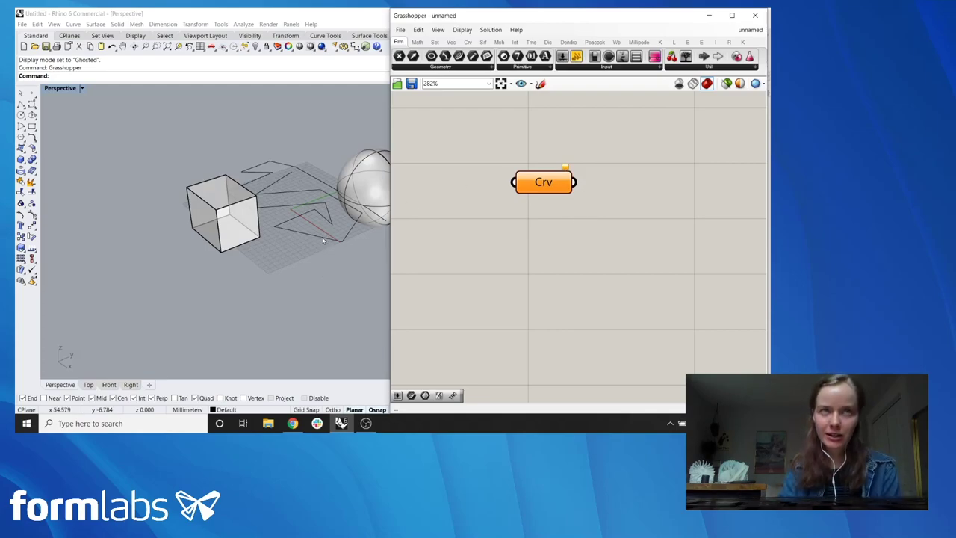
Step: Reference the zigzag polyline from the Perspective viewport as the single curve of the Curve parameter
{"action": "left_click", "coordinate": [300, 215]}
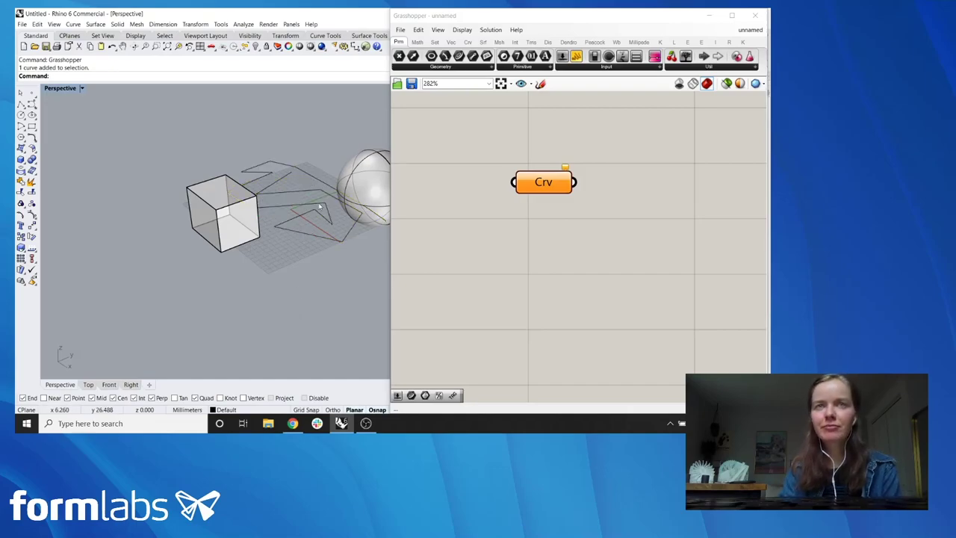
{"action": "left_click", "coordinate": [320, 207]}
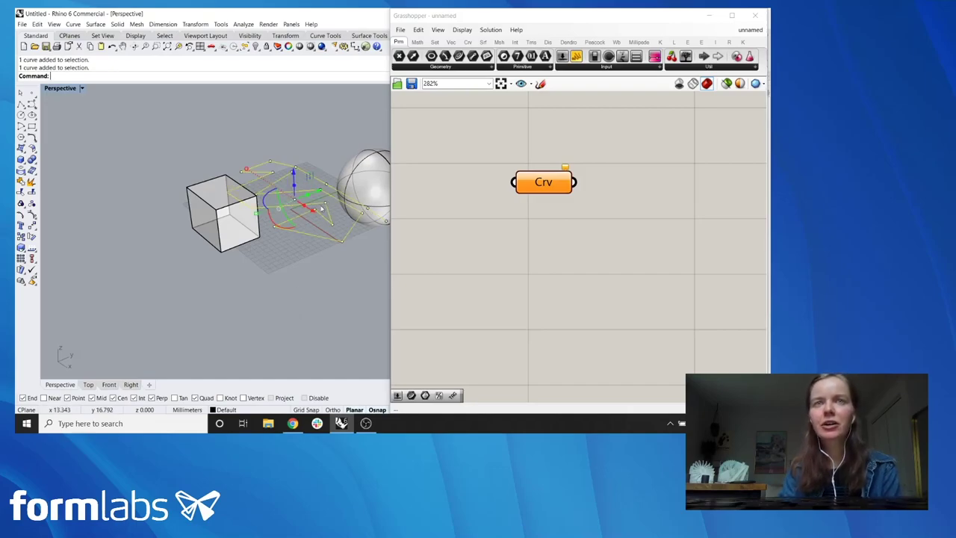
{"action": "right_click", "coordinate": [539, 185]}
{"action": "left_click", "coordinate": [516, 147]}
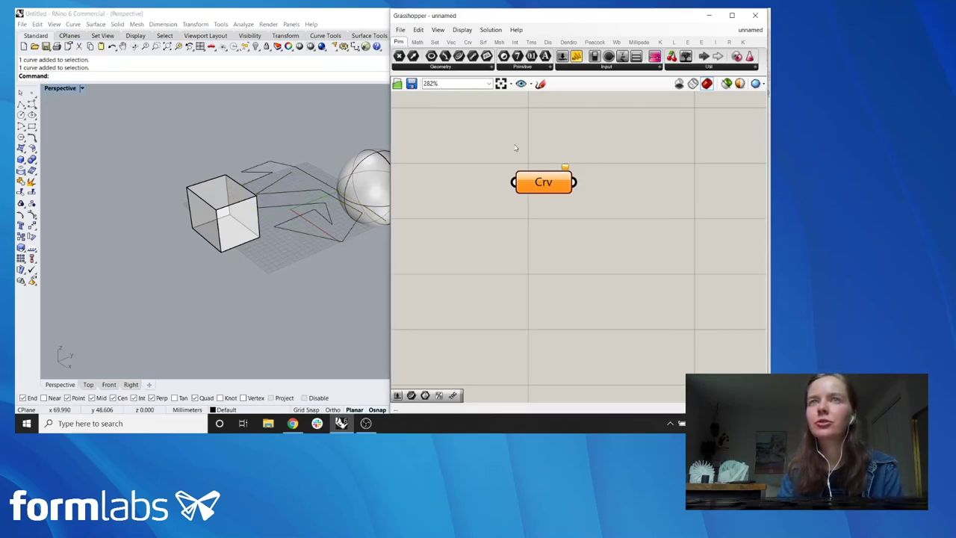
{"action": "left_click_drag", "start_coordinate": [551, 178], "coordinate": [543, 193]}
{"action": "right_click", "coordinate": [543, 187]}
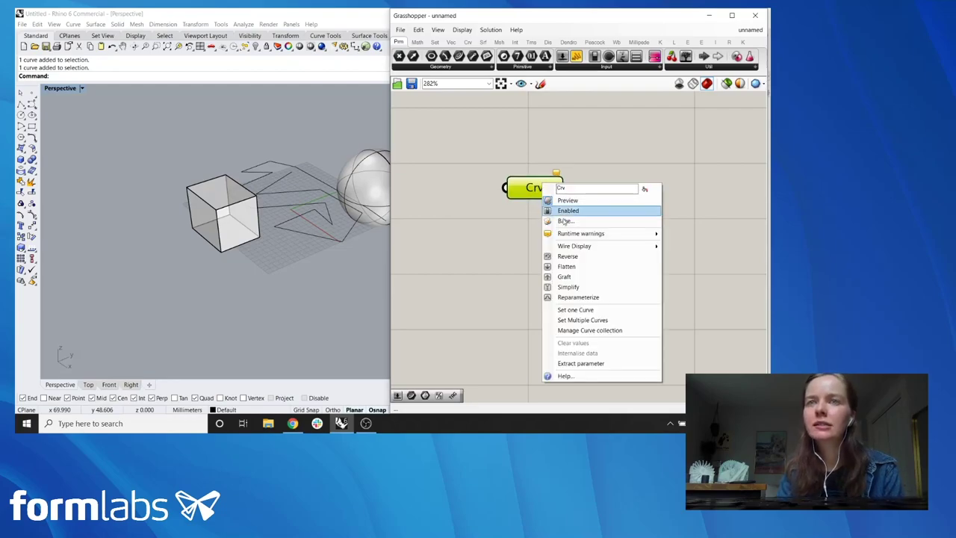
{"action": "left_click", "coordinate": [599, 310]}
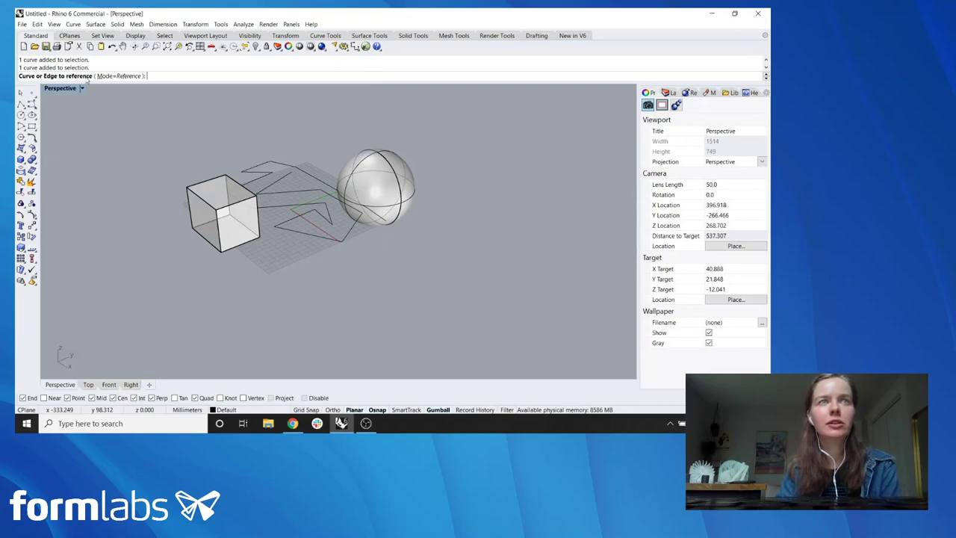
{"action": "key", "text": "Return"}
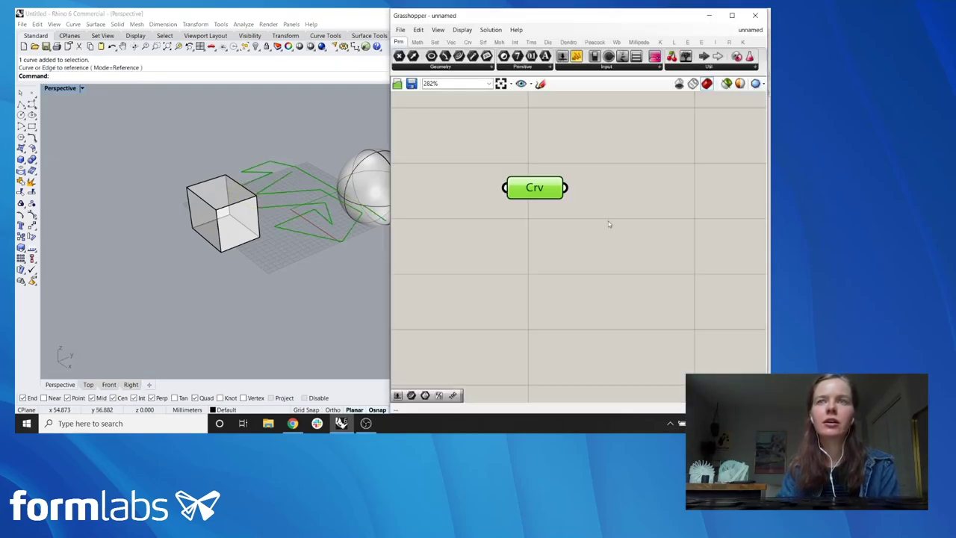
Step: Check the referenced polyline's preview with the Curve parameter selected and deselected, and shift the parameter closer to the sheet's upper-left corner
{"action": "left_click", "coordinate": [548, 232]}
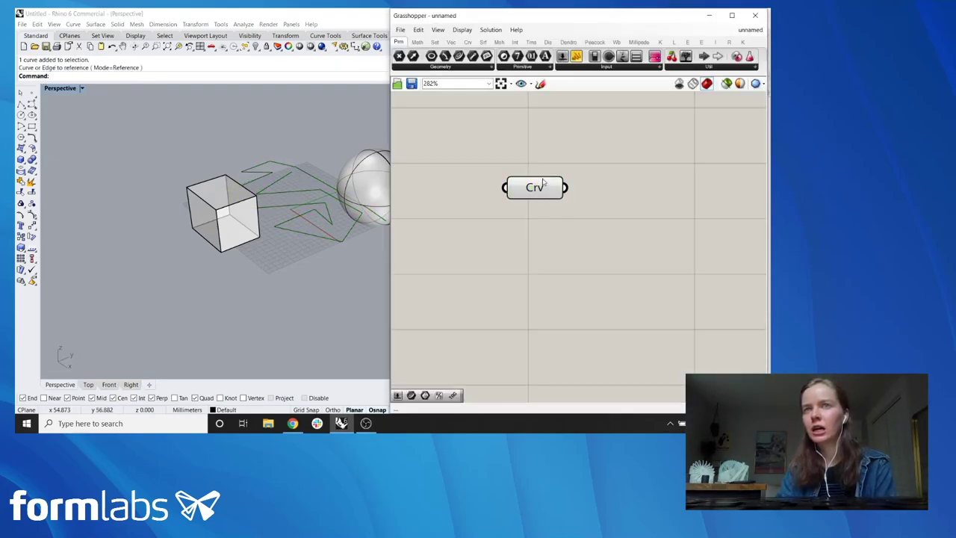
{"action": "left_click_drag", "start_coordinate": [543, 191], "coordinate": [533, 191]}
{"action": "left_click", "coordinate": [509, 208]}
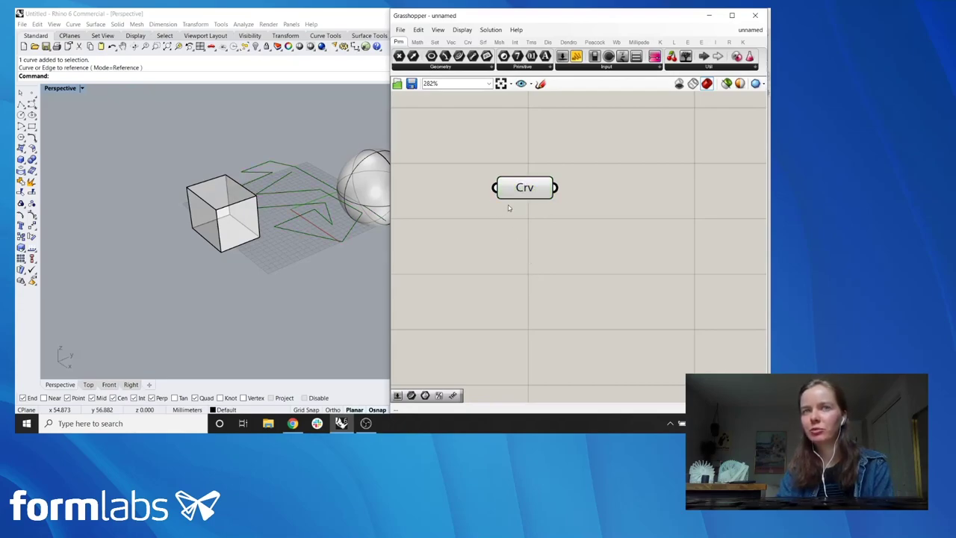
{"action": "left_click", "coordinate": [523, 187]}
{"action": "scroll", "coordinate": [287, 216], "scroll_direction": "up", "scroll_amount": 4}
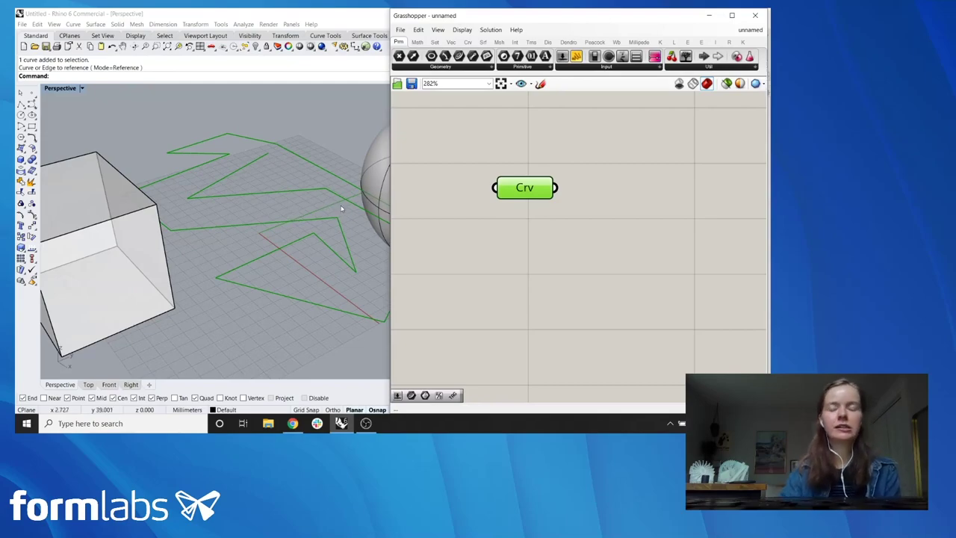
{"action": "left_click", "coordinate": [539, 249]}
{"action": "scroll", "coordinate": [536, 233], "scroll_direction": "down", "scroll_amount": 2}
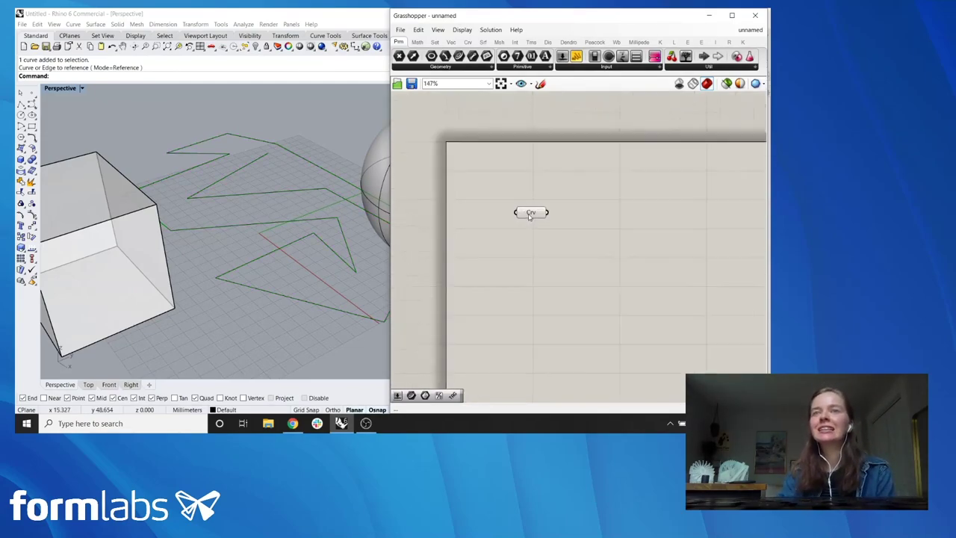
{"action": "left_click_drag", "start_coordinate": [537, 215], "coordinate": [522, 199]}
{"action": "left_click", "coordinate": [558, 229]}
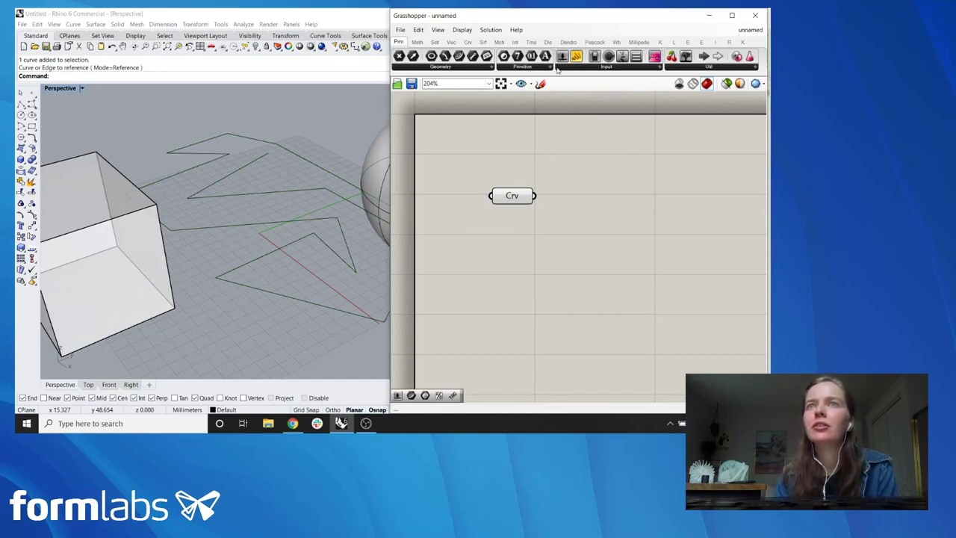
Step: Add a Divide Curve component to the canvas and position it to the right of the Curve parameter
{"action": "left_click", "coordinate": [467, 42]}
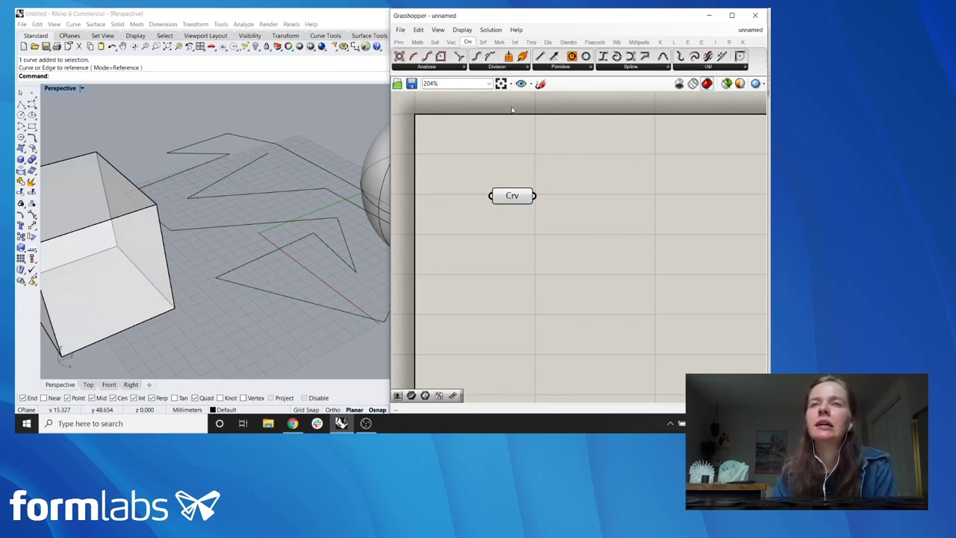
{"action": "left_click_drag", "start_coordinate": [478, 56], "coordinate": [635, 202]}
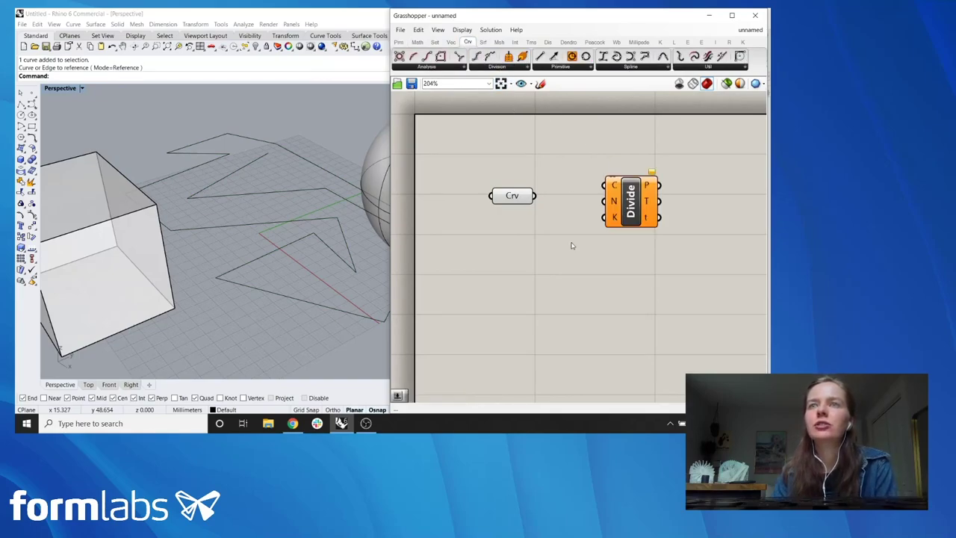
{"action": "mouse_move", "coordinate": [508, 198]}
{"action": "left_mouse_down"}
{"action": "mouse_move", "coordinate": [480, 179]}
{"action": "mouse_move", "coordinate": [480, 204]}
{"action": "mouse_move", "coordinate": [572, 226]}
{"action": "mouse_move", "coordinate": [614, 203]}
{"action": "mouse_move", "coordinate": [523, 224]}
{"action": "mouse_move", "coordinate": [500, 207]}
{"action": "left_mouse_up"}
{"action": "left_click", "coordinate": [580, 229]}
{"action": "scroll", "coordinate": [568, 221], "scroll_direction": "down", "scroll_amount": 2}
{"action": "scroll", "coordinate": [561, 198], "scroll_direction": "up", "scroll_amount": 3}
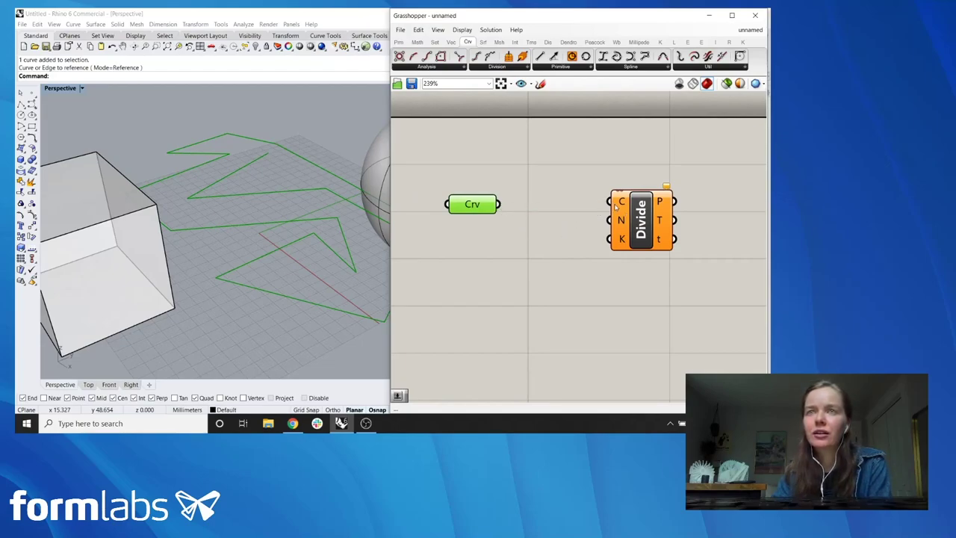
{"action": "left_click_drag", "start_coordinate": [615, 208], "coordinate": [574, 205]}
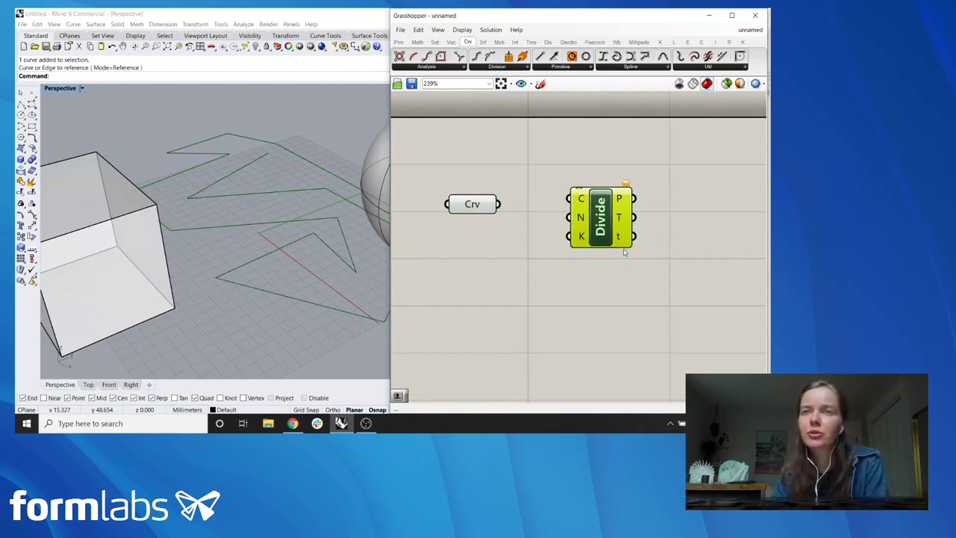
{"action": "left_click_drag", "start_coordinate": [609, 236], "coordinate": [616, 236]}
{"action": "mouse_move", "coordinate": [611, 203]}
{"action": "left_mouse_down"}
{"action": "mouse_move", "coordinate": [603, 179]}
{"action": "mouse_move", "coordinate": [618, 218]}
{"action": "left_mouse_up"}
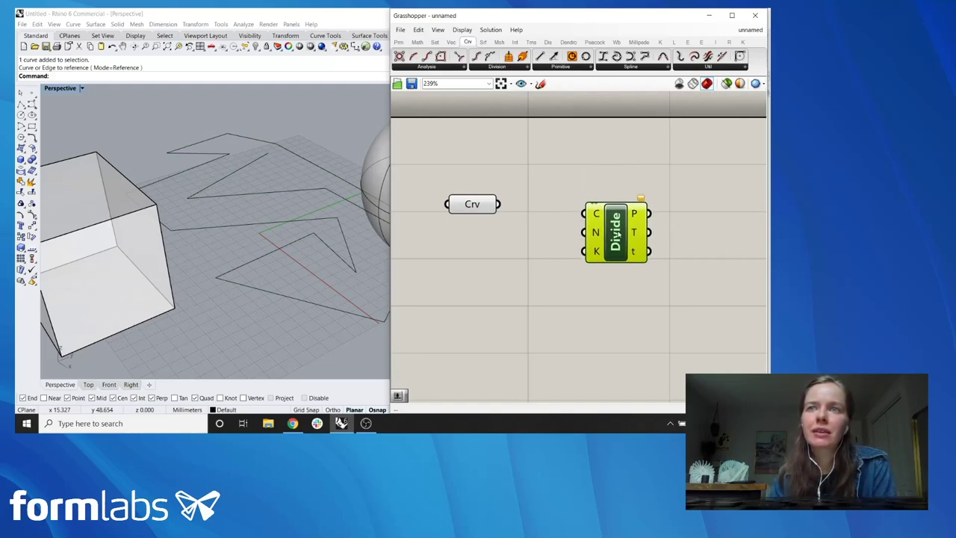
Step: Connect the Curve parameter's output to the Divide component's C input and inspect the division points on the polyline
{"action": "left_click_drag", "start_coordinate": [503, 210], "coordinate": [584, 215]}
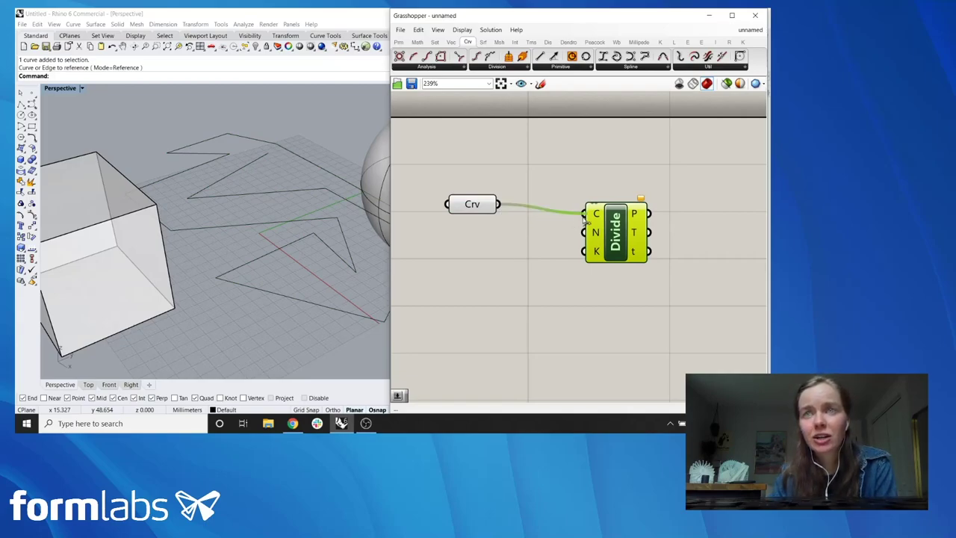
{"action": "scroll", "coordinate": [243, 196], "scroll_direction": "up", "scroll_amount": 4}
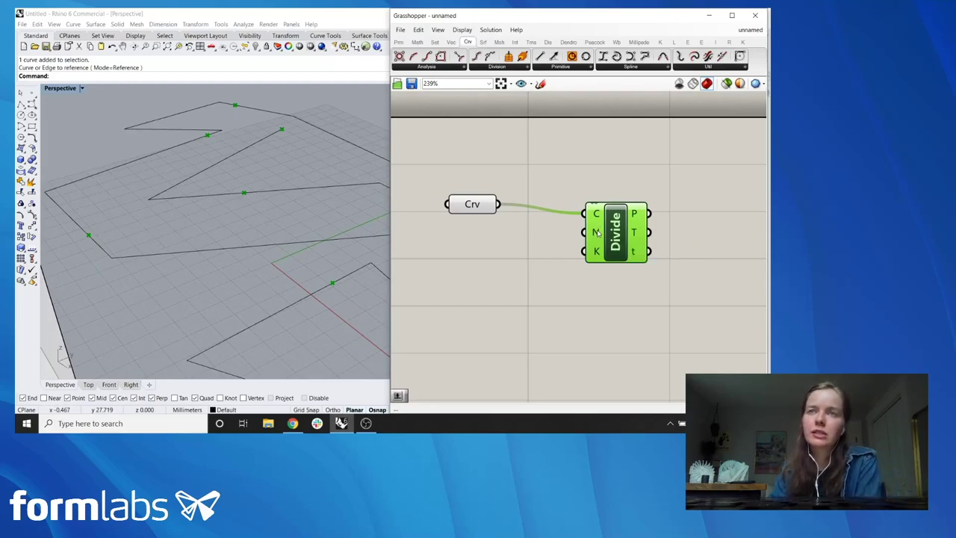
{"action": "mouse_move", "coordinate": [598, 233]}
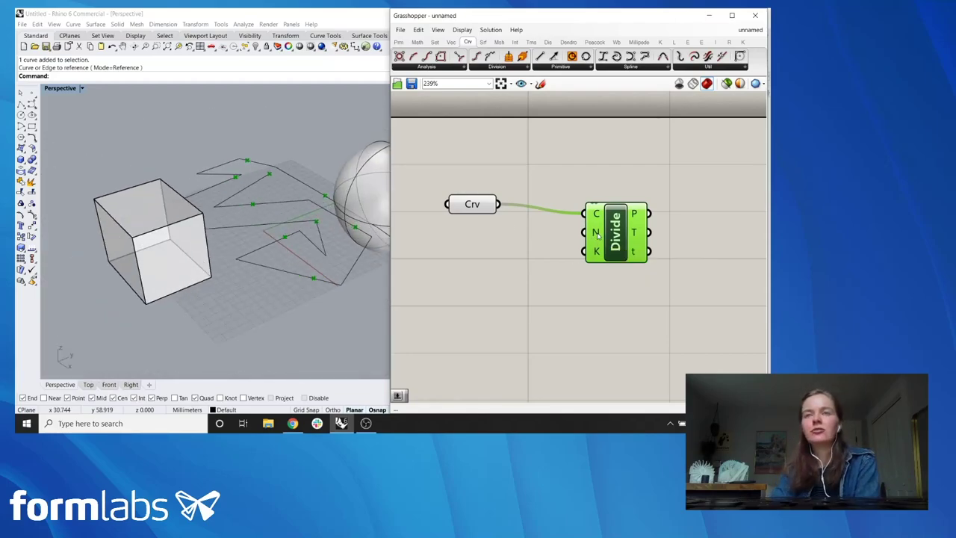
{"action": "scroll", "coordinate": [263, 204], "scroll_direction": "up", "scroll_amount": 2}
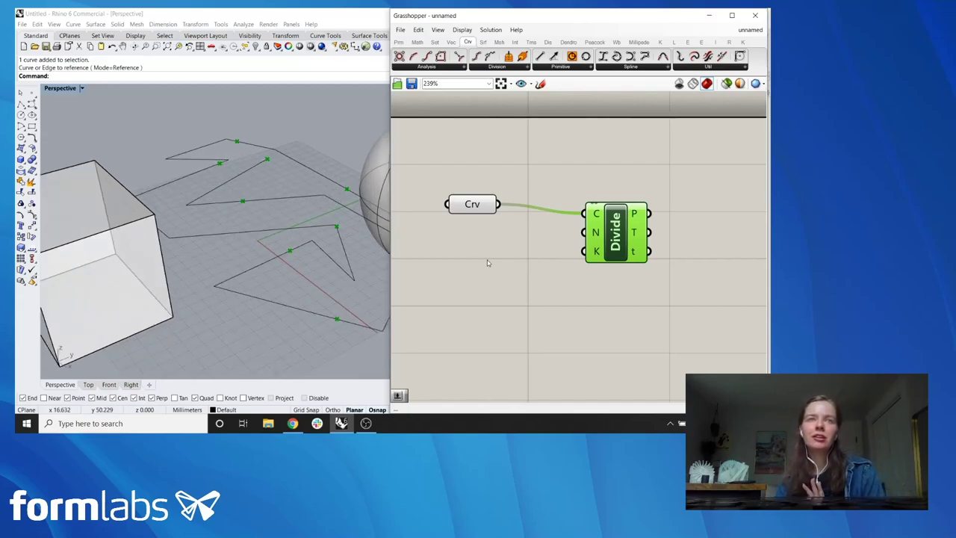
Step: Move the Divide component slightly higher on the canvas and deselect it to view the division points up close
{"action": "left_click_drag", "start_coordinate": [613, 228], "coordinate": [624, 194]}
{"action": "left_click", "coordinate": [521, 292]}
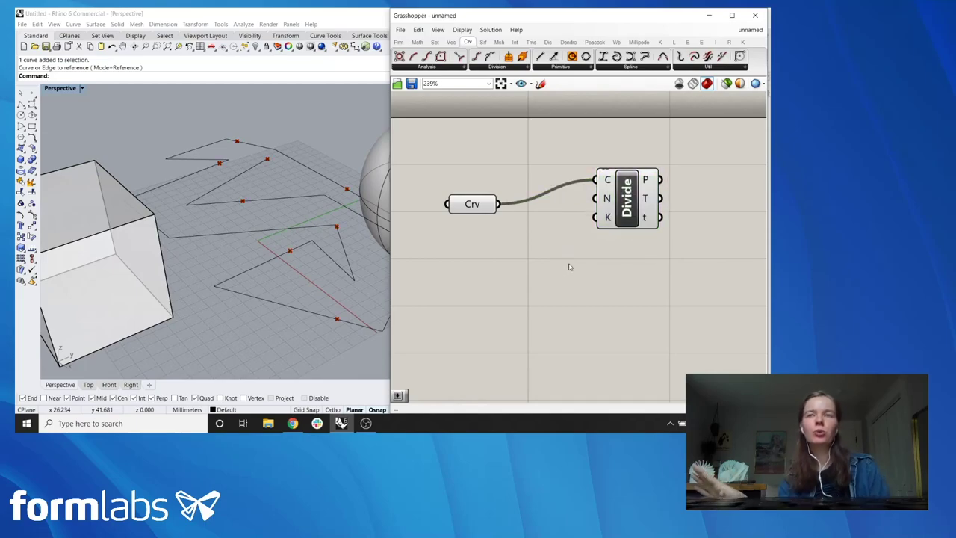
{"action": "scroll", "coordinate": [293, 223], "scroll_direction": "up", "scroll_amount": 2}
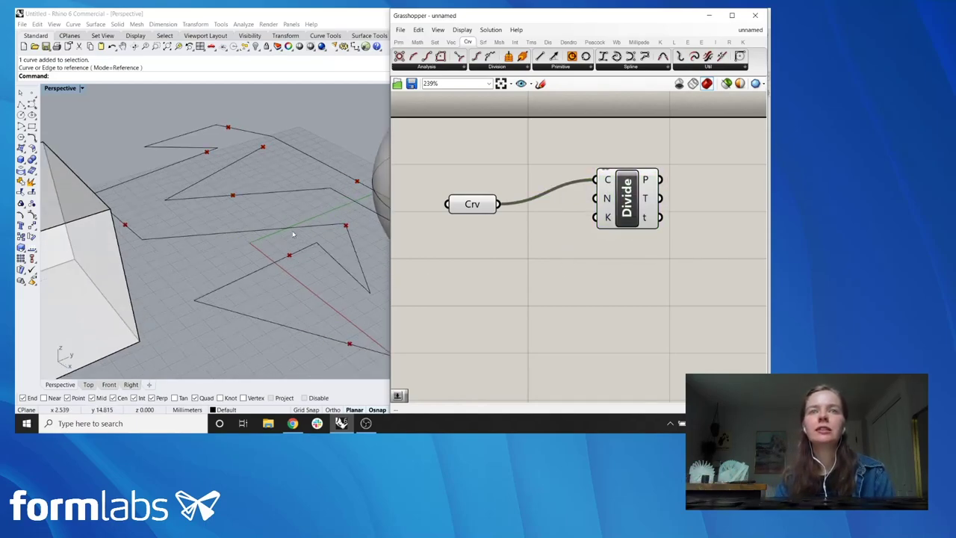
Step: Select the polyline in Rhino, nudge the Divide component slightly lower and look over its component options without changing any
{"action": "left_click", "coordinate": [298, 228]}
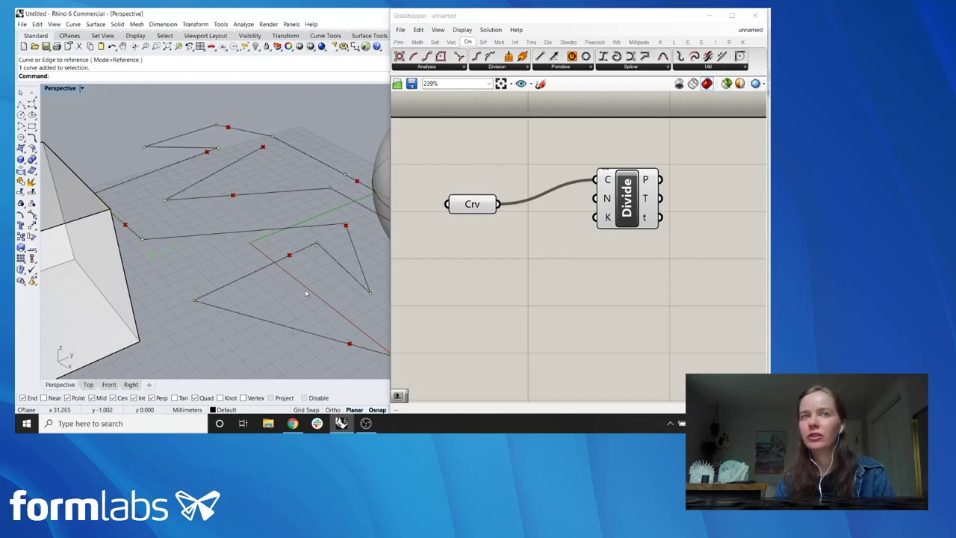
{"action": "left_click_drag", "start_coordinate": [601, 203], "coordinate": [610, 218]}
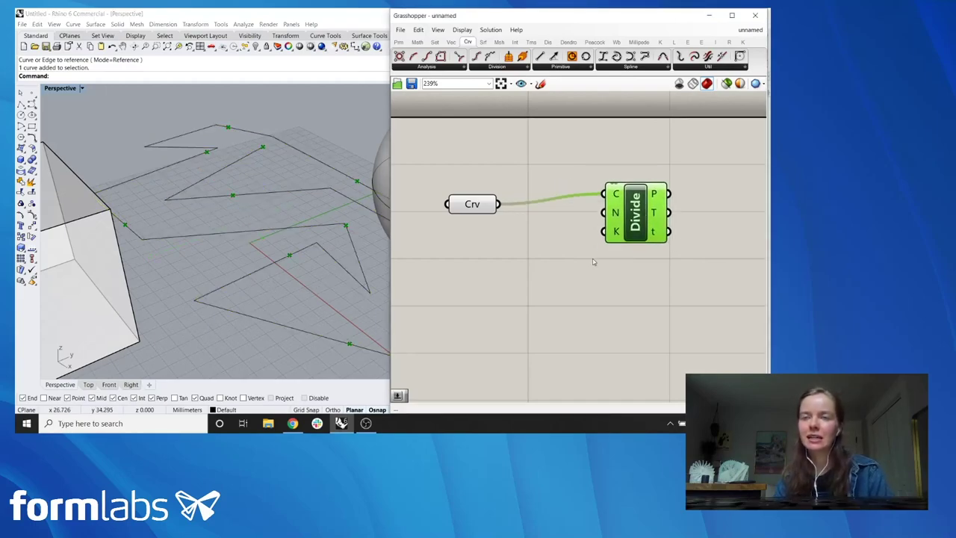
{"action": "right_click_drag", "start_coordinate": [650, 274], "coordinate": [599, 283]}
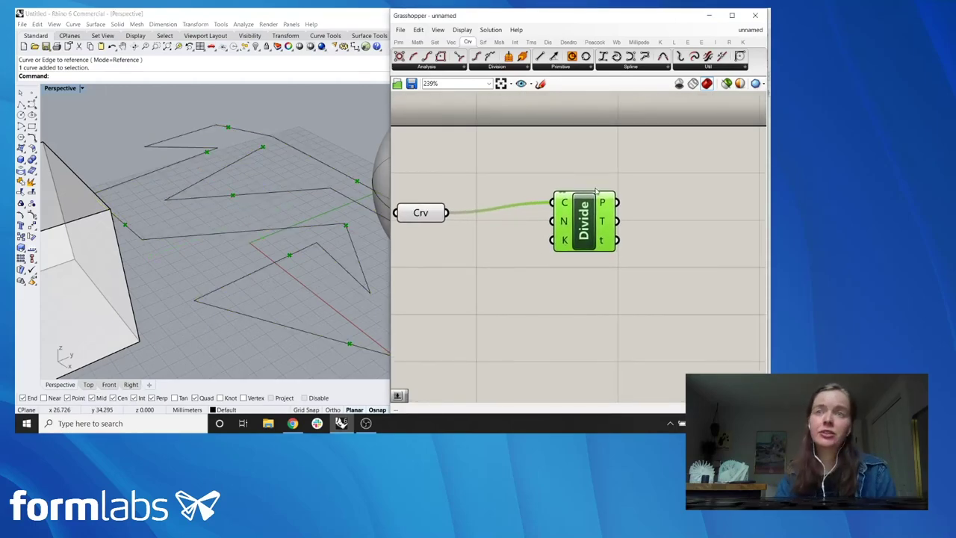
{"action": "right_click", "coordinate": [595, 217]}
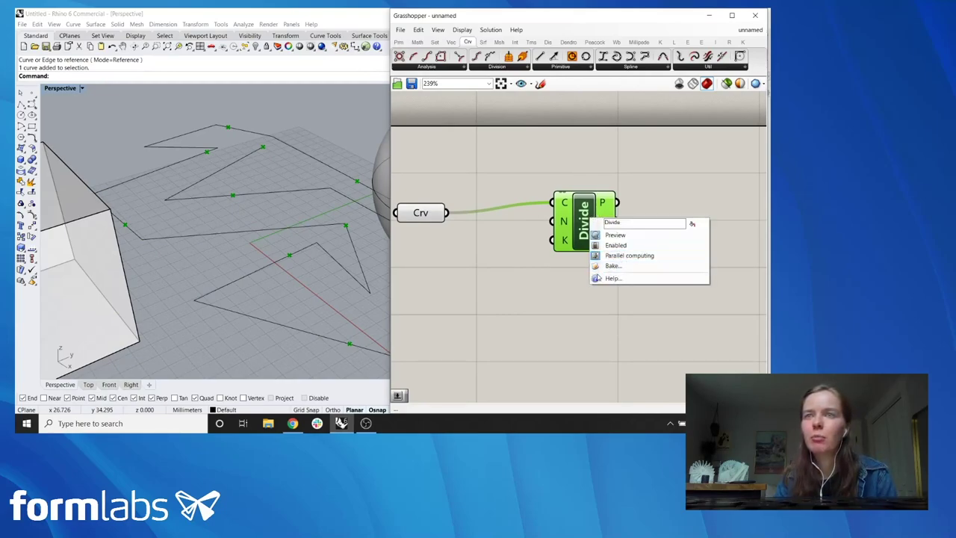
{"action": "left_click", "coordinate": [527, 266]}
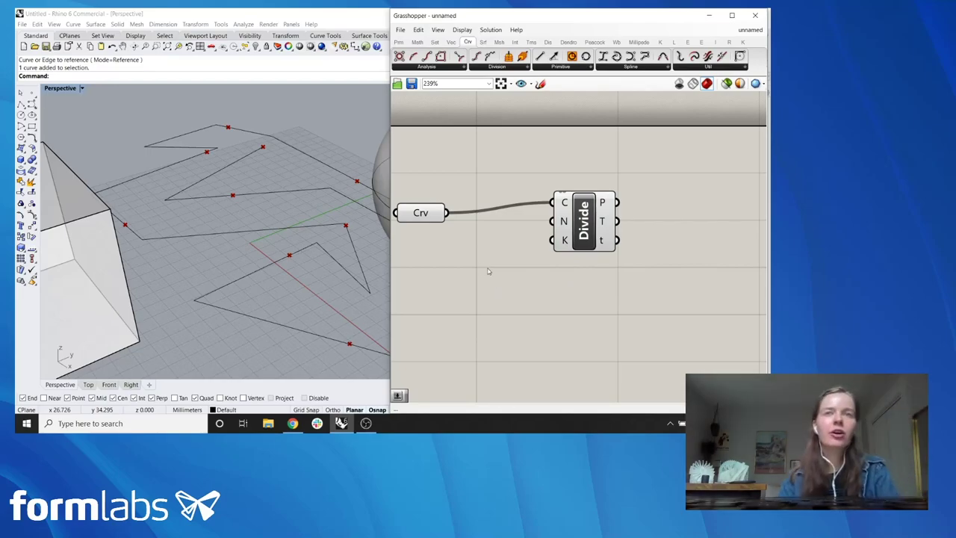
Step: Move the Curve parameter closer to the Divide component and raise the Divide component slightly
{"action": "right_click_drag", "start_coordinate": [519, 272], "coordinate": [464, 232]}
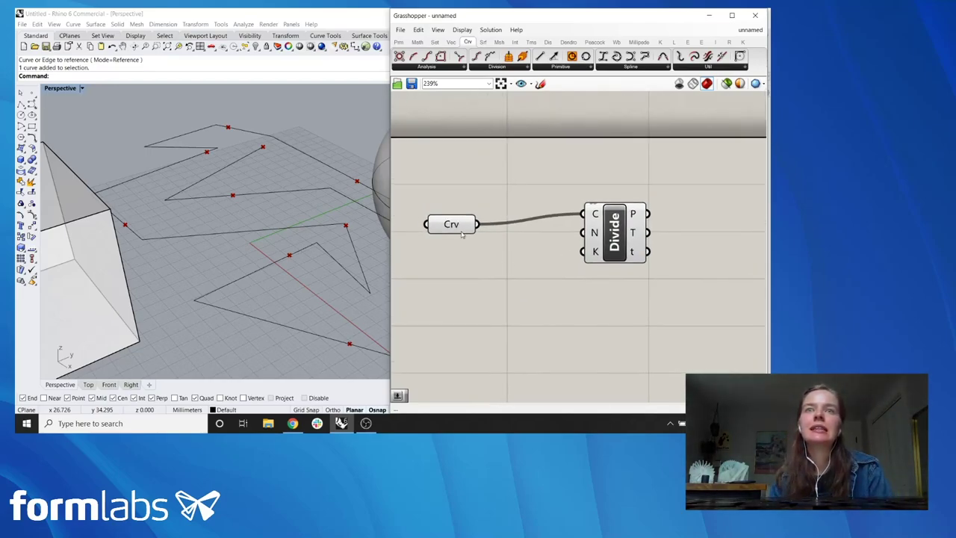
{"action": "left_click_drag", "start_coordinate": [463, 231], "coordinate": [518, 216]}
{"action": "left_click_drag", "start_coordinate": [620, 228], "coordinate": [622, 215]}
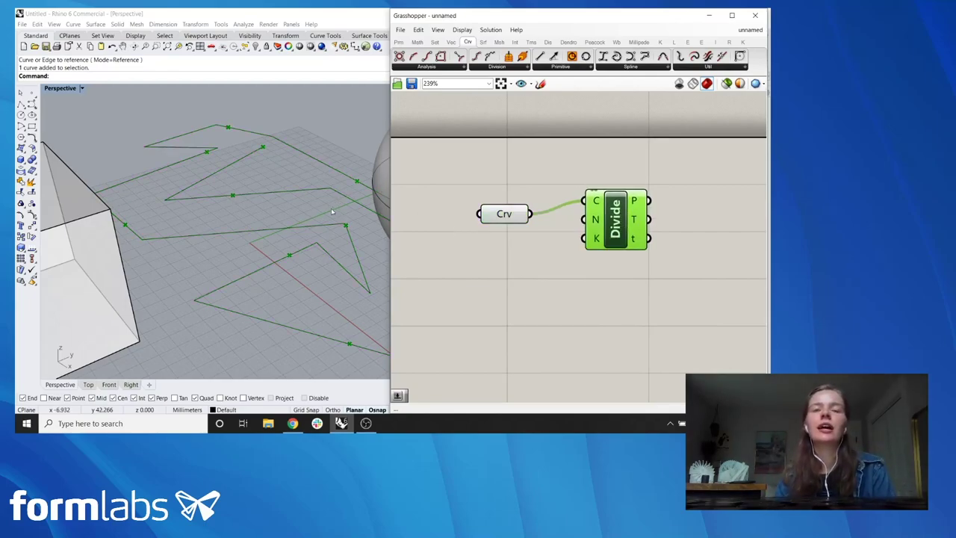
Step: Examine the division points along the whole polyline from a higher viewpoint, and clear the component selection on the canvas
{"action": "scroll", "coordinate": [269, 246], "scroll_direction": "down", "scroll_amount": 3}
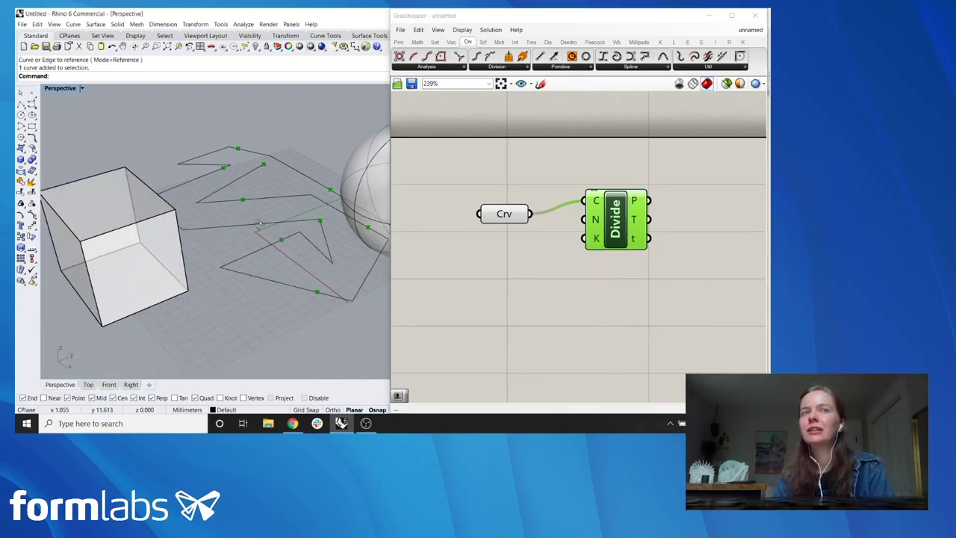
{"action": "right_click_drag", "start_coordinate": [210, 314], "coordinate": [321, 224], "text": "shift"}
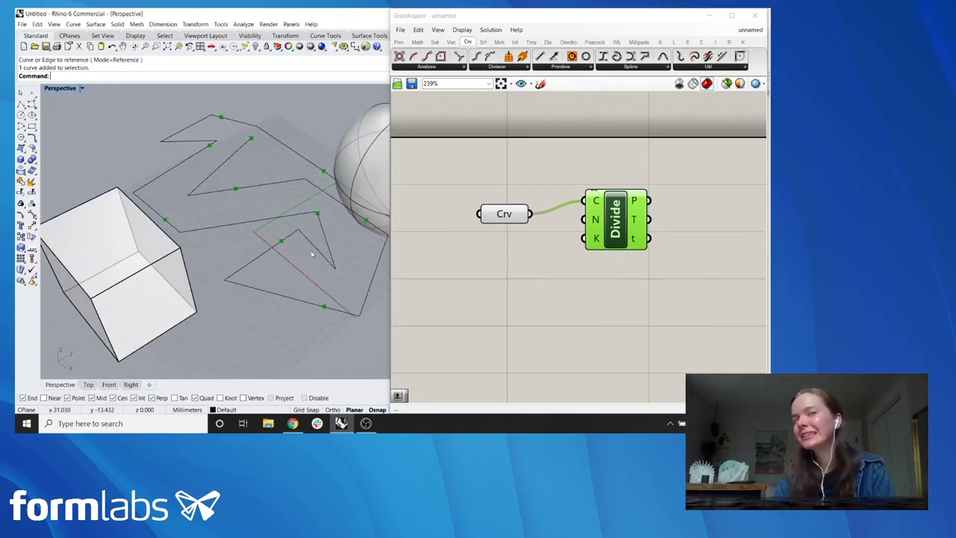
{"action": "left_click", "coordinate": [542, 277]}
{"action": "scroll", "coordinate": [541, 277], "scroll_direction": "down", "scroll_amount": 3}
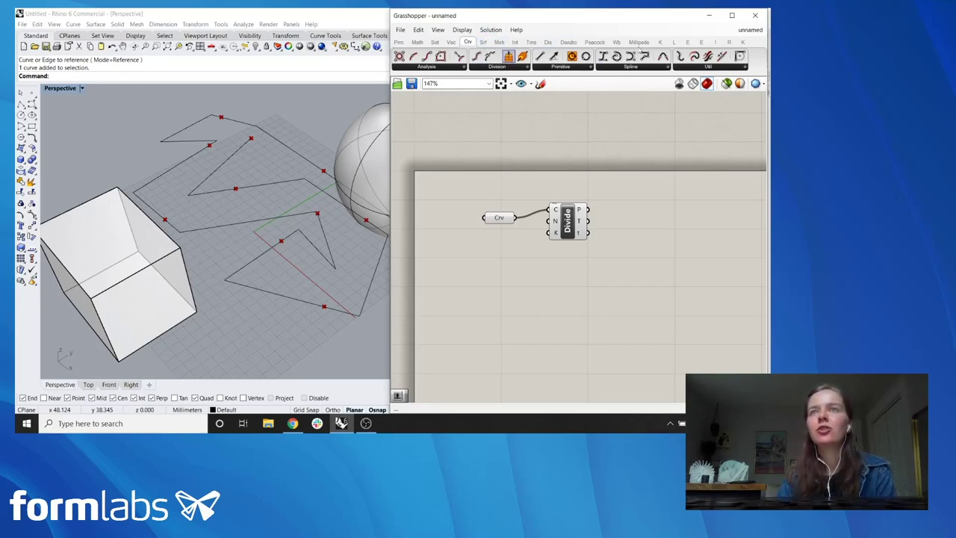
Step: Browse the Surface and Mesh component categories in Grasshopper
{"action": "left_click", "coordinate": [482, 42]}
{"action": "left_click", "coordinate": [499, 42]}
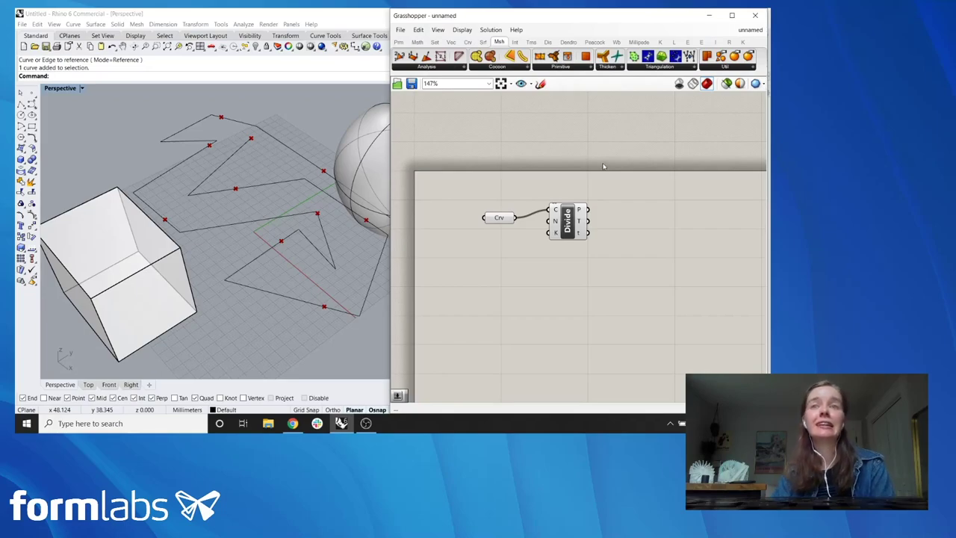
{"action": "right_click_drag", "start_coordinate": [539, 241], "coordinate": [540, 191]}
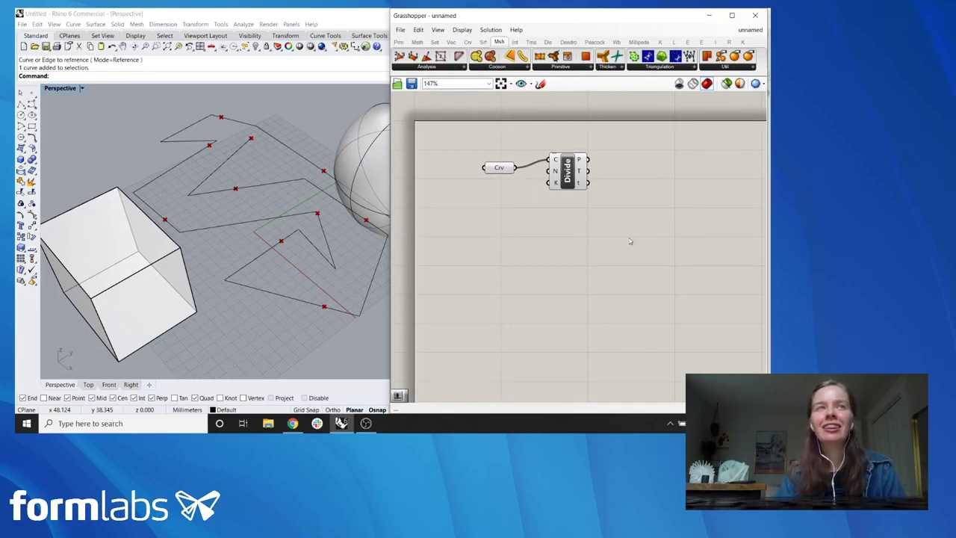
Step: Close Grasshopper and Rhino, discarding the unsaved model and the unnamed definition
{"action": "left_click", "coordinate": [757, 15]}
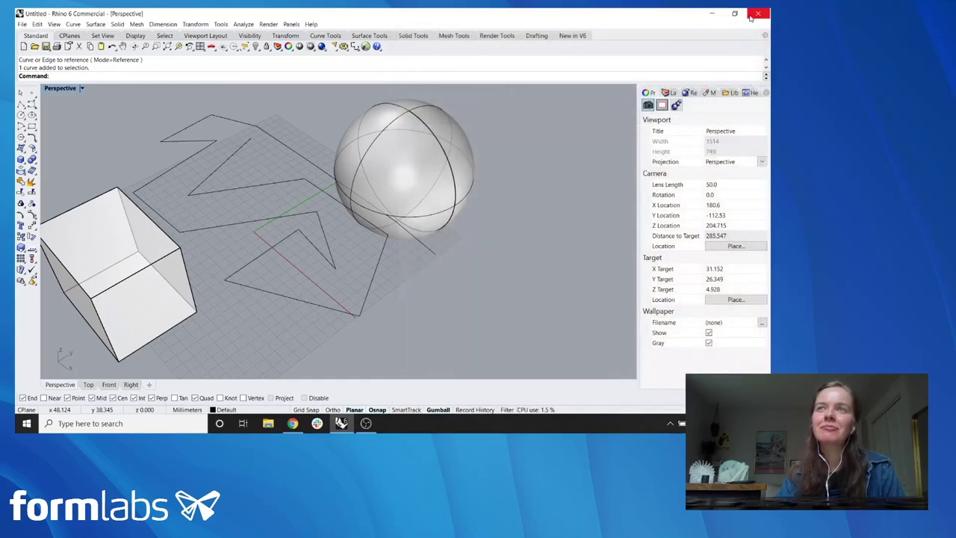
{"action": "left_click", "coordinate": [758, 14]}
{"action": "left_click", "coordinate": [399, 252]}
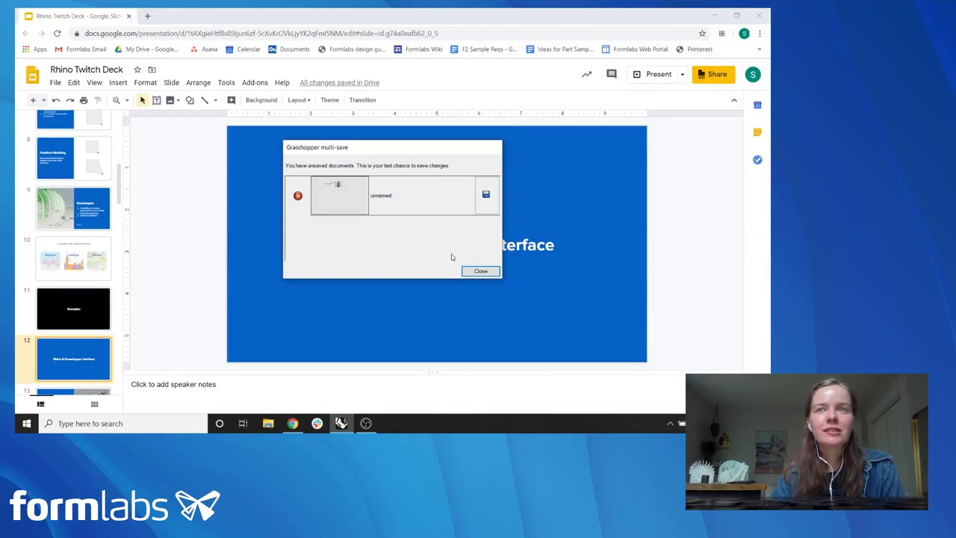
{"action": "left_click", "coordinate": [481, 271]}
Step: Present the Rhino Twitch Deck in Google Slides from the Rhino & Grasshopper Interface slide and advance to Desk Name tags
{"action": "left_click", "coordinate": [95, 83]}
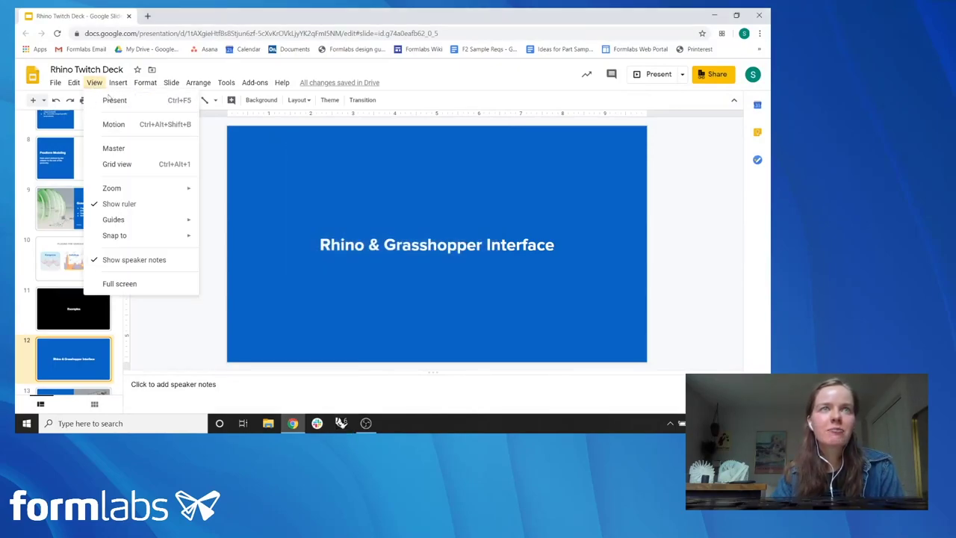
{"action": "left_click", "coordinate": [112, 100]}
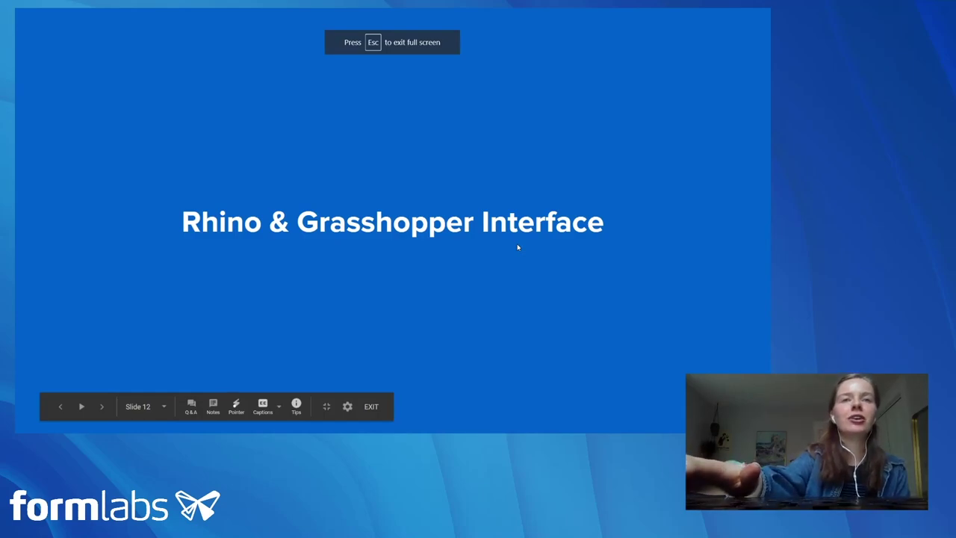
{"action": "key", "text": "Right"}
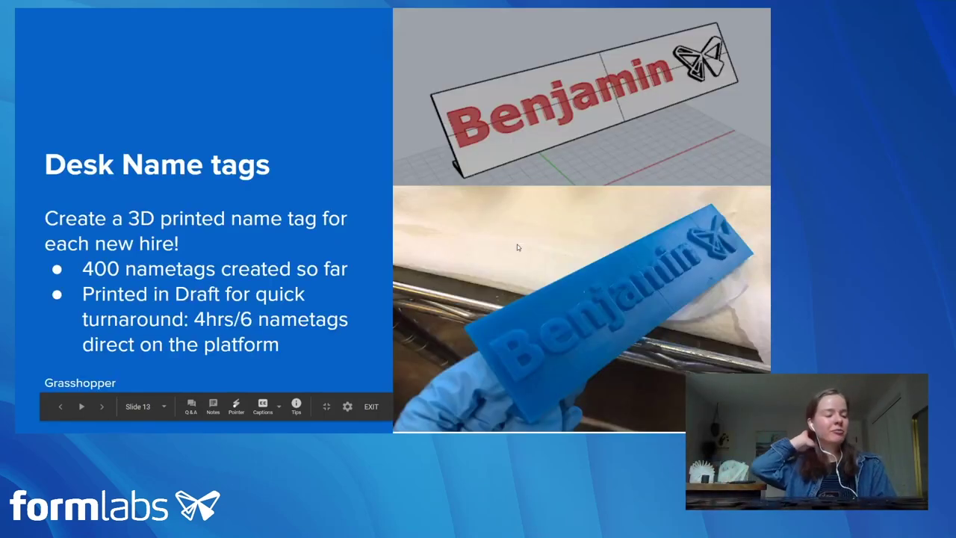
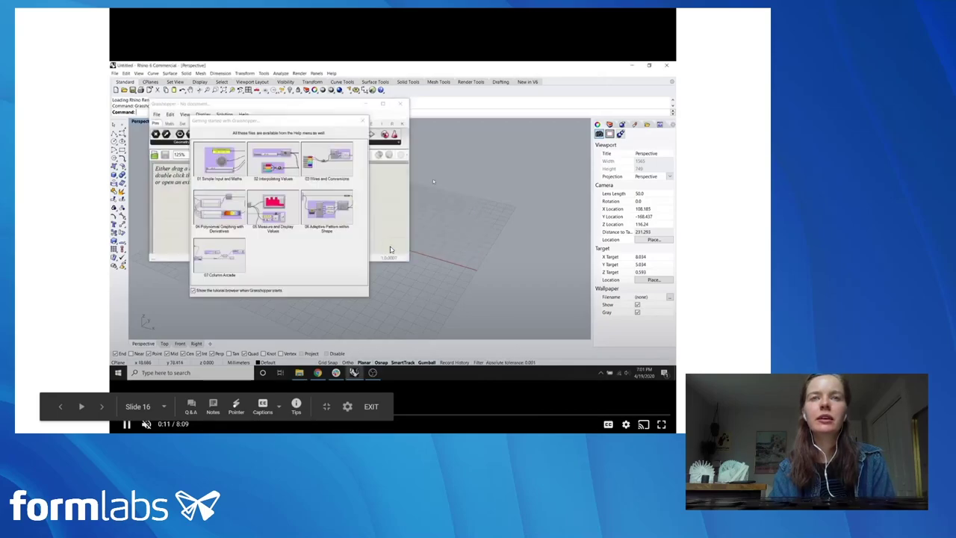
Step: Watch the lattice tutorial video on slide 16, pausing at 0:13, 0:26 and 2:50 and resuming playback each time
{"action": "key", "text": "space"}
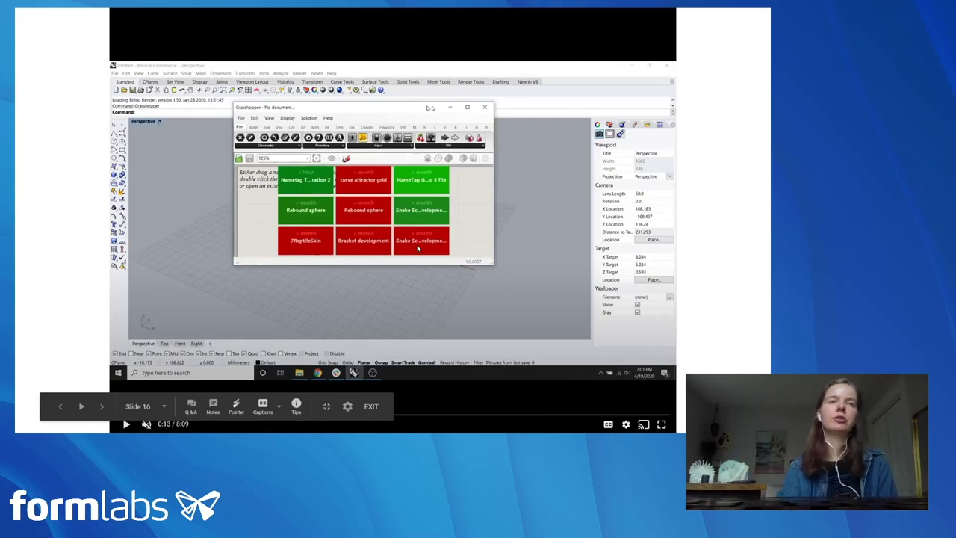
{"action": "key", "text": "space"}
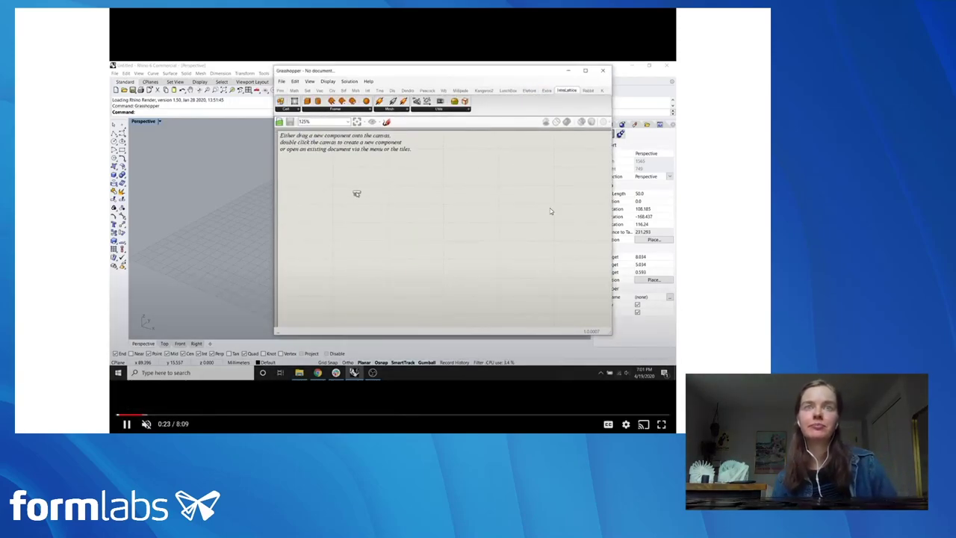
{"action": "left_click", "coordinate": [458, 234]}
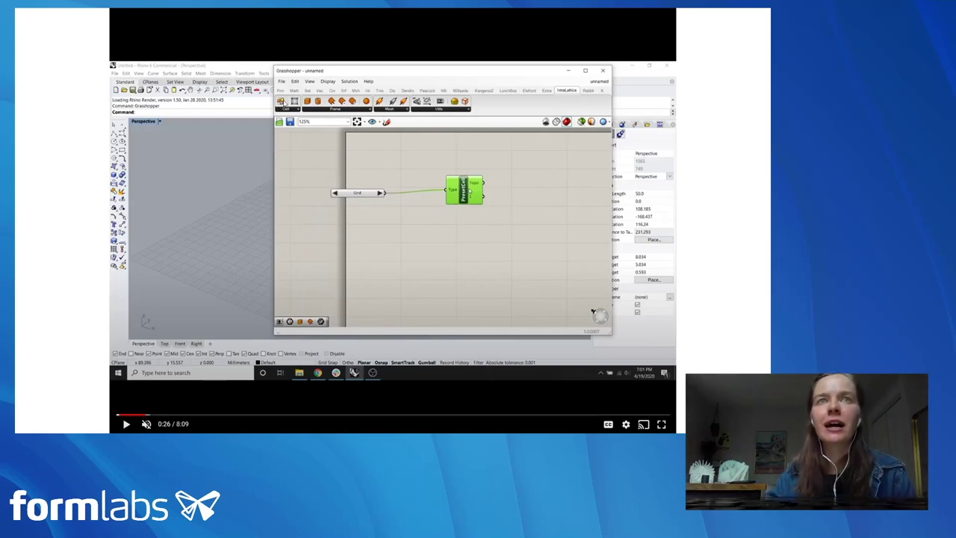
{"action": "left_click", "coordinate": [443, 255]}
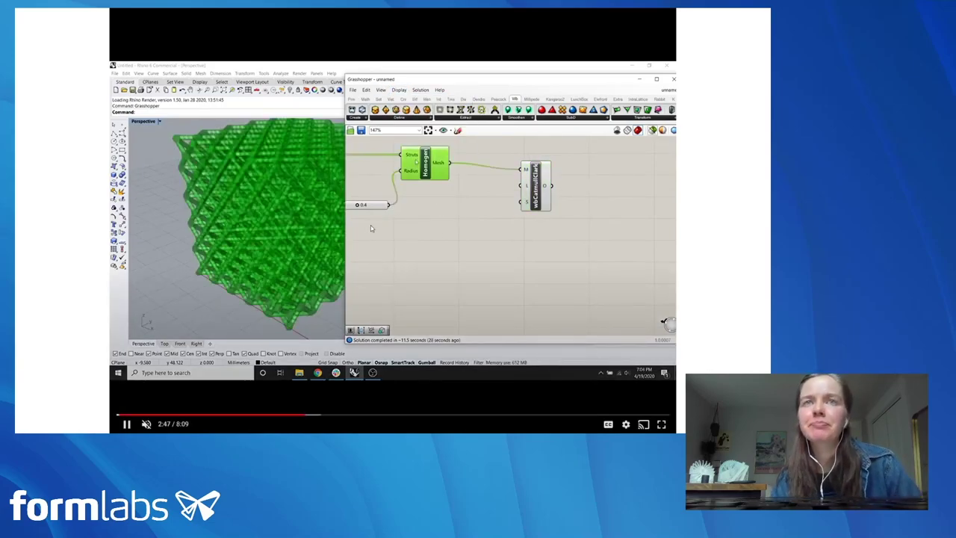
{"action": "left_click", "coordinate": [501, 218]}
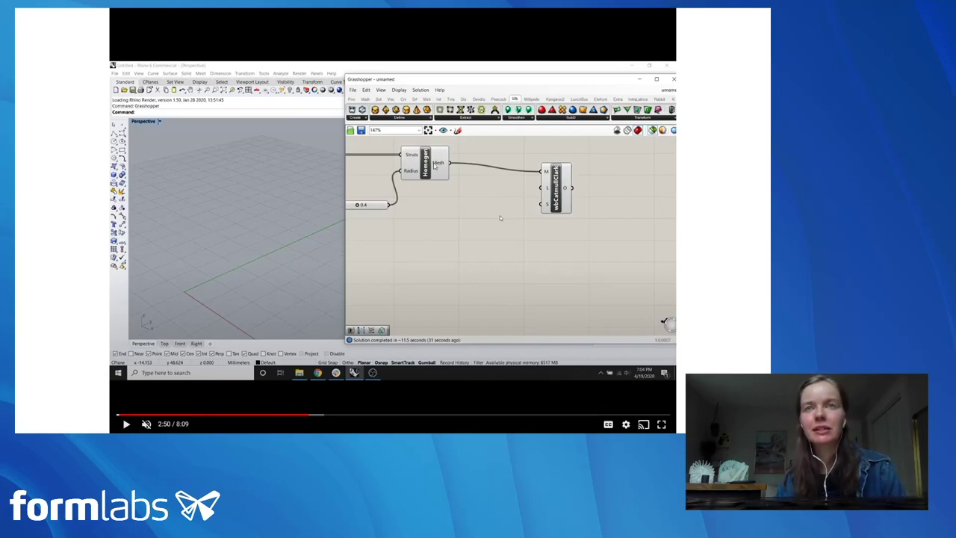
{"action": "left_click", "coordinate": [420, 235]}
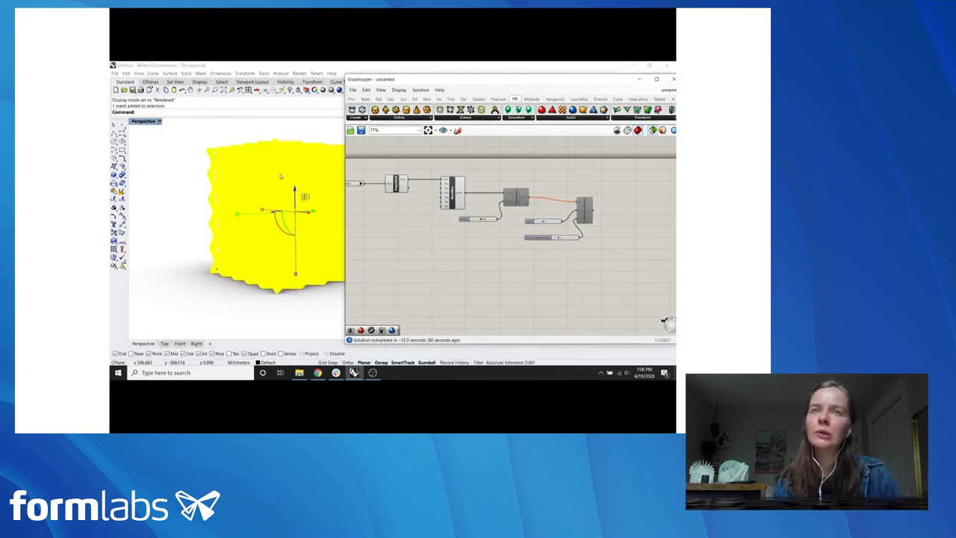
Step: Delete the baked lattice mesh and switch the Perspective viewport to Ghosted display mode
{"action": "left_click", "coordinate": [291, 180]}
{"action": "key", "text": "Delete"}
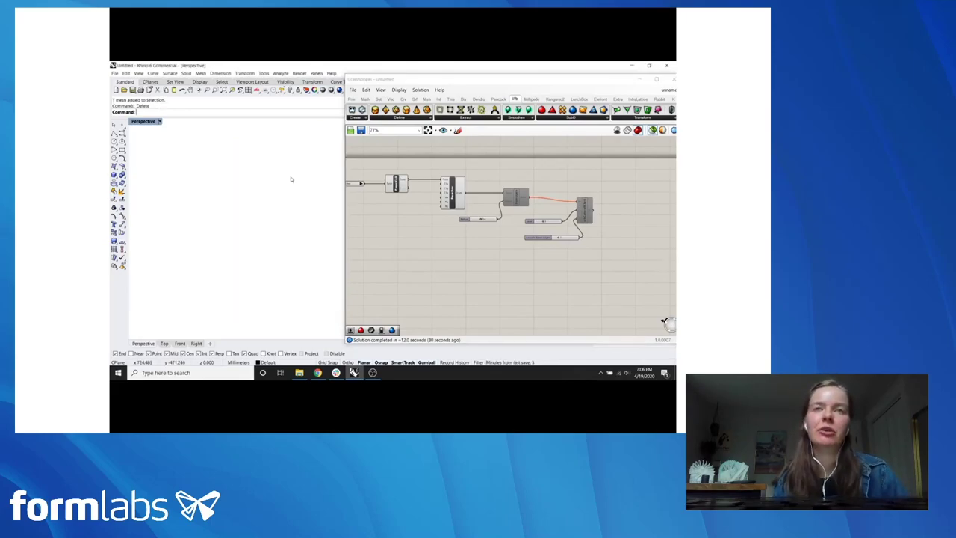
{"action": "scroll", "coordinate": [407, 229], "scroll_direction": "down", "scroll_amount": 2}
{"action": "left_click", "coordinate": [146, 121]}
{"action": "left_click", "coordinate": [171, 160]}
Step: Cycle the cell type feeding the PresetCell component from Octet to Vintiles
{"action": "scroll", "coordinate": [428, 200], "scroll_direction": "up", "scroll_amount": 5}
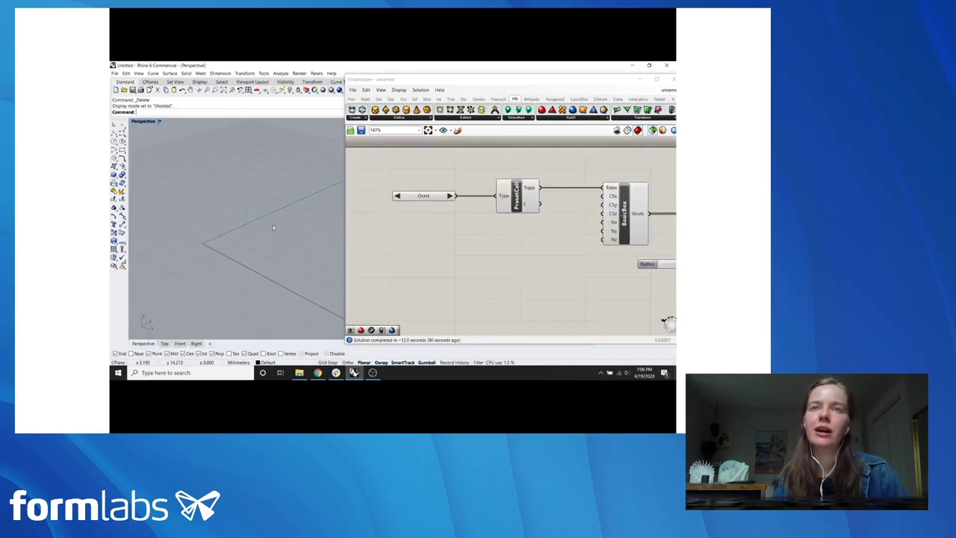
{"action": "left_click", "coordinate": [441, 198]}
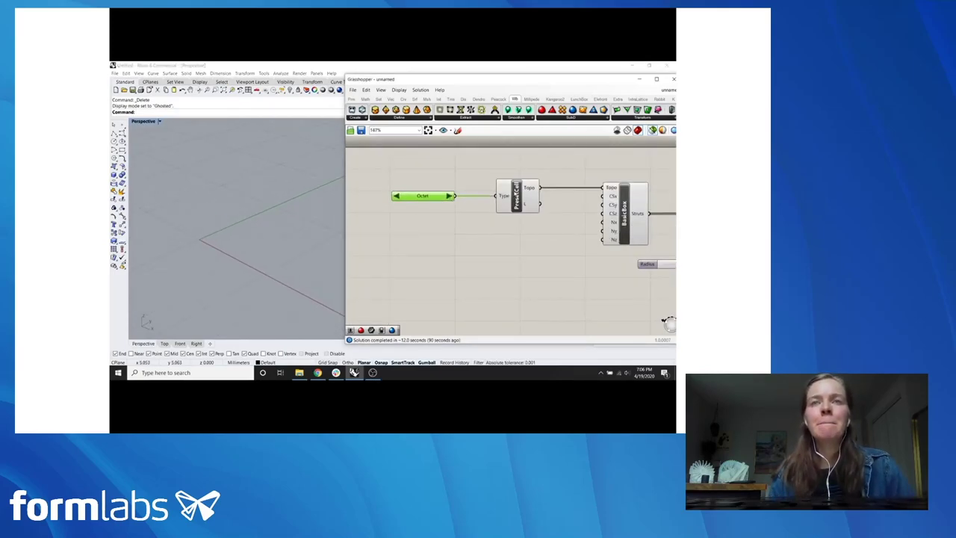
{"action": "left_click", "coordinate": [449, 196]}
{"action": "left_click", "coordinate": [448, 196]}
{"action": "left_click", "coordinate": [448, 196]}
{"action": "left_click", "coordinate": [449, 196]}
{"action": "left_click", "coordinate": [449, 196]}
{"action": "left_click", "coordinate": [448, 195]}
{"action": "left_click", "coordinate": [448, 196]}
{"action": "left_click", "coordinate": [448, 196]}
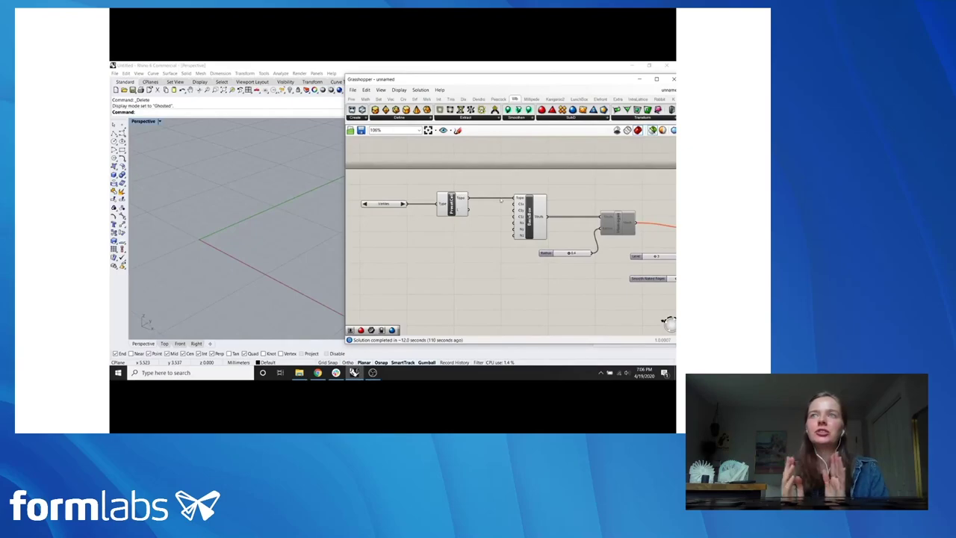
Step: Inspect the single cell produced by PresetCell and the box lattice produced by BasicBox in the Perspective viewport
{"action": "left_click", "coordinate": [451, 204]}
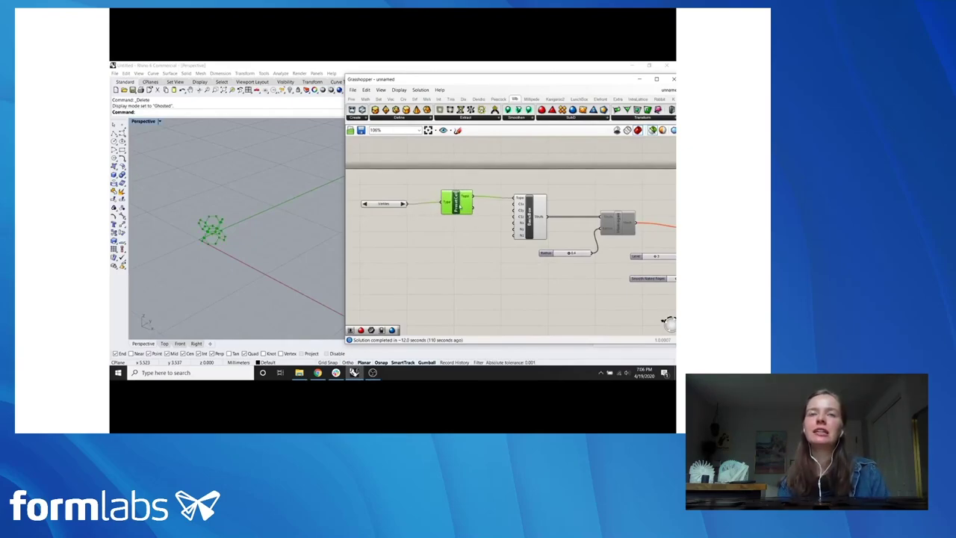
{"action": "left_click", "coordinate": [530, 216]}
{"action": "scroll", "coordinate": [233, 249], "scroll_direction": "down", "scroll_amount": 5}
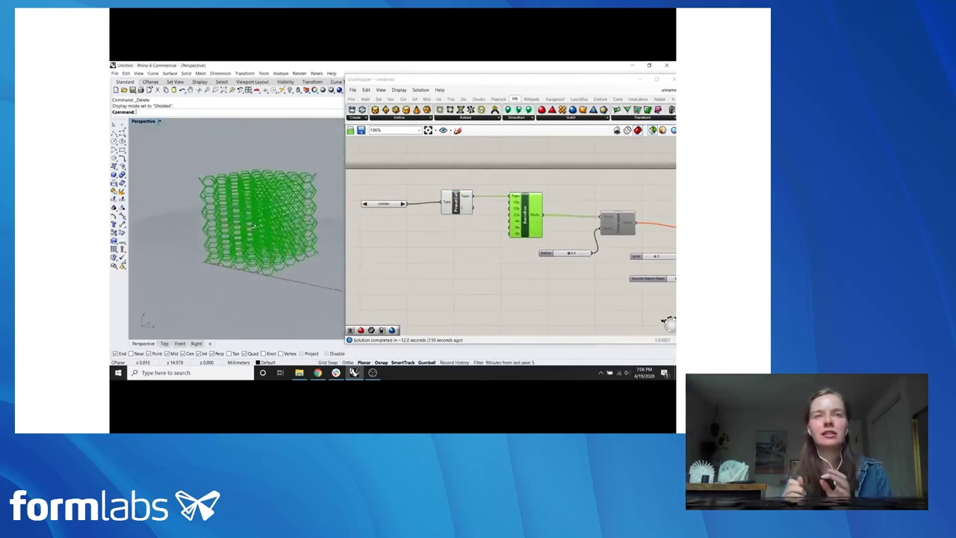
{"action": "scroll", "coordinate": [256, 234], "scroll_direction": "up", "scroll_amount": 3}
{"action": "scroll", "coordinate": [516, 213], "scroll_direction": "up", "scroll_amount": 2}
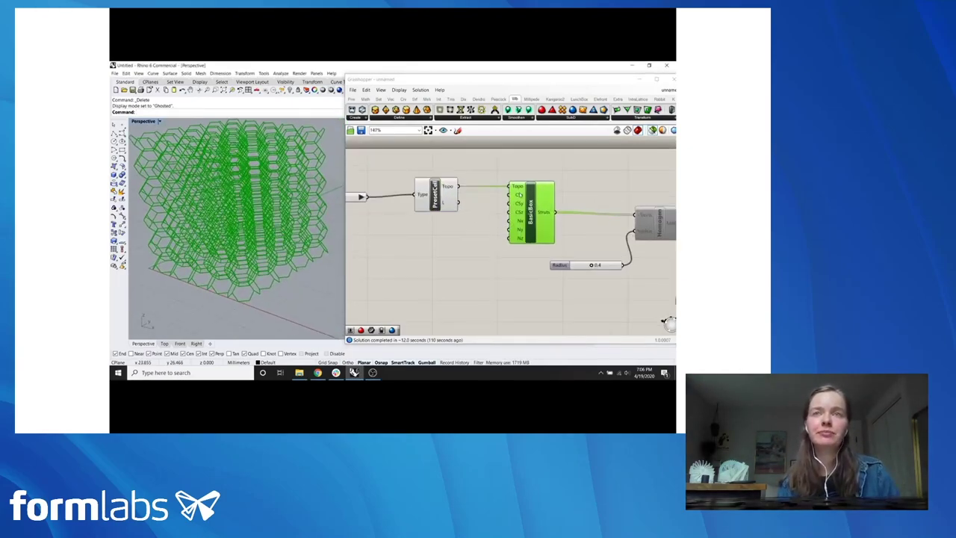
Step: Add a number slider set to 3 and connect it to the BasicBox component's Nx, Ny and Nz inputs
{"action": "double_click", "coordinate": [491, 245]}
{"action": "type", "text": "3"}
{"action": "key", "text": "Return"}
{"action": "mouse_move", "coordinate": [494, 239]}
{"action": "left_mouse_down"}
{"action": "mouse_move", "coordinate": [485, 239]}
{"action": "mouse_move", "coordinate": [509, 220]}
{"action": "mouse_move", "coordinate": [508, 238]}
{"action": "left_mouse_up"}
{"action": "right_click_drag", "start_coordinate": [328, 186], "coordinate": [279, 204]}
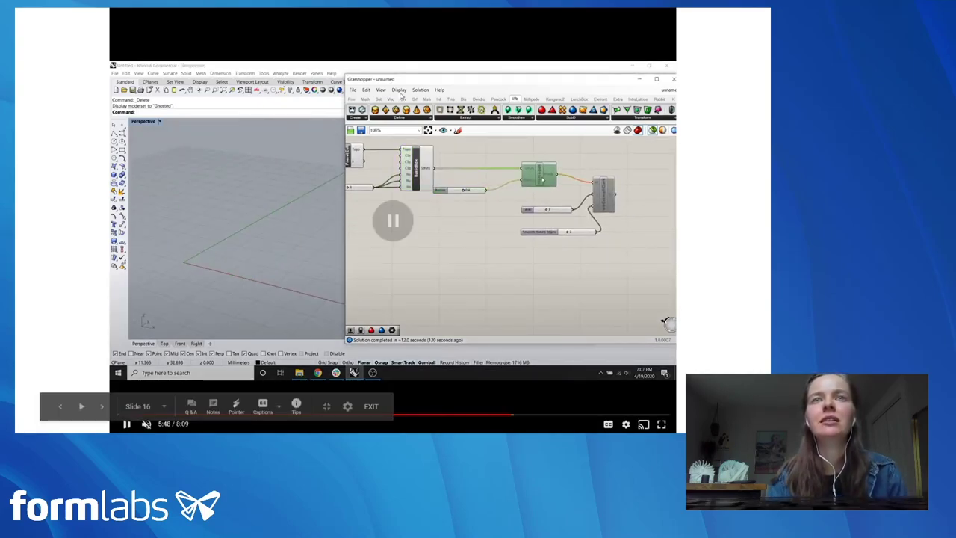
Step: Pause the lattice video at 5:48, resume it through the gradient setup and pause again at 6:14
{"action": "left_click", "coordinate": [423, 165]}
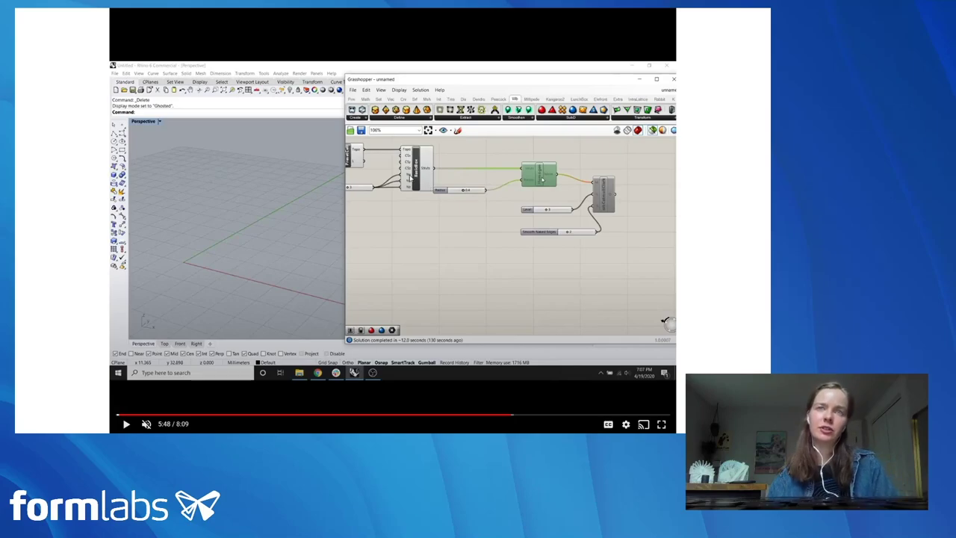
{"action": "left_click", "coordinate": [476, 272]}
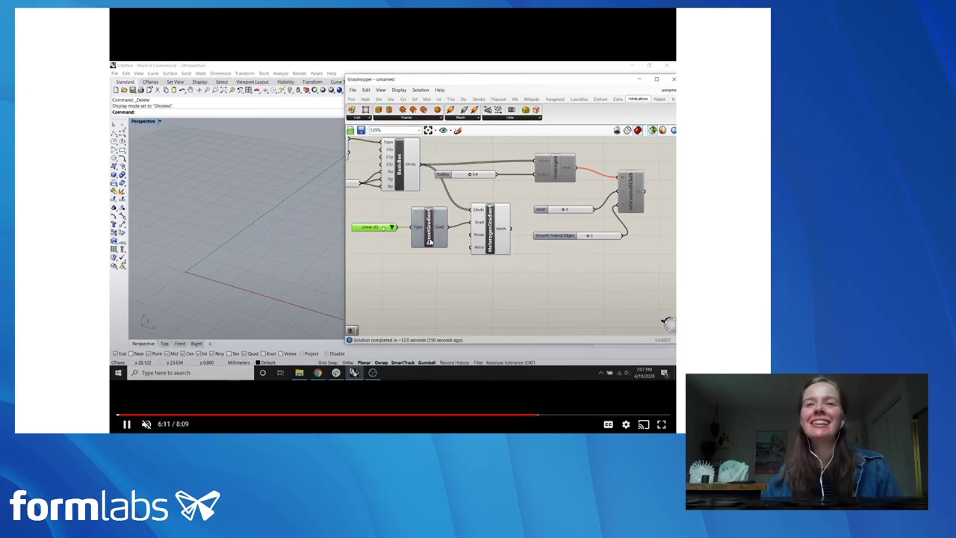
{"action": "key", "text": "space"}
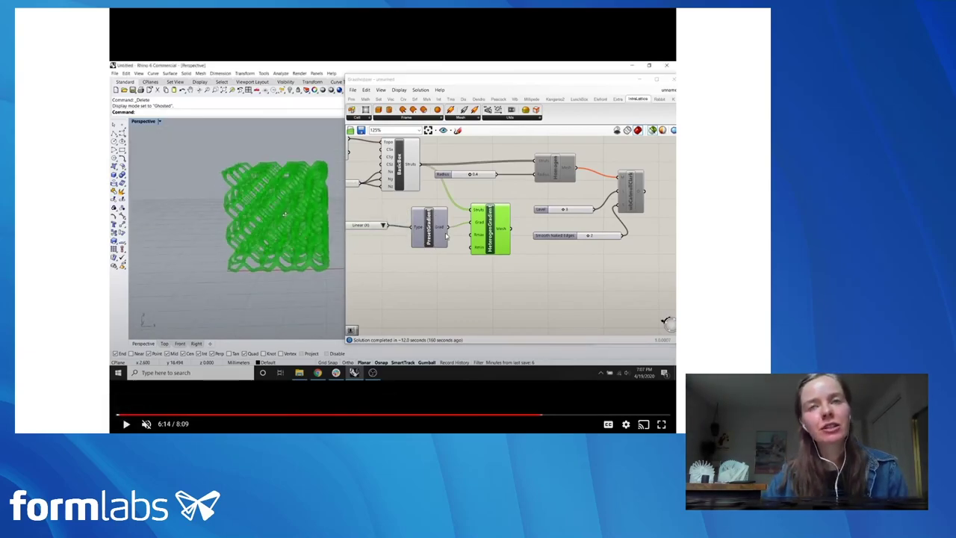
Step: Resume the lattice video and advance the presentation to the Brain Model slide
{"action": "key", "text": "space"}
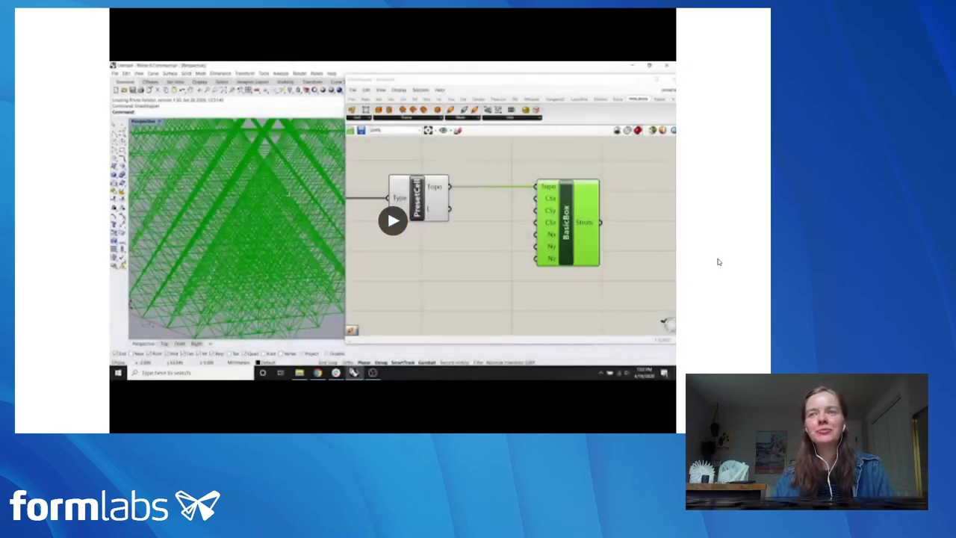
{"action": "key", "text": "Right"}
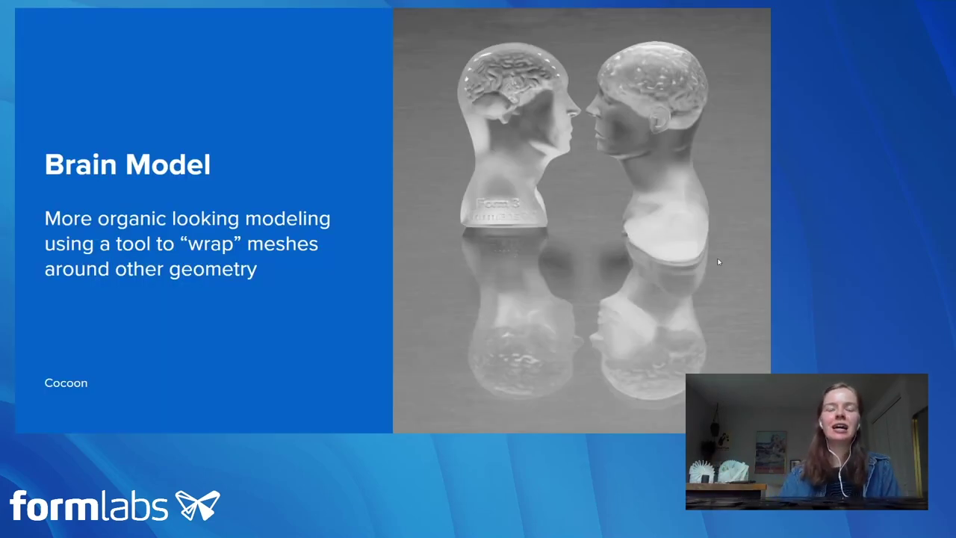
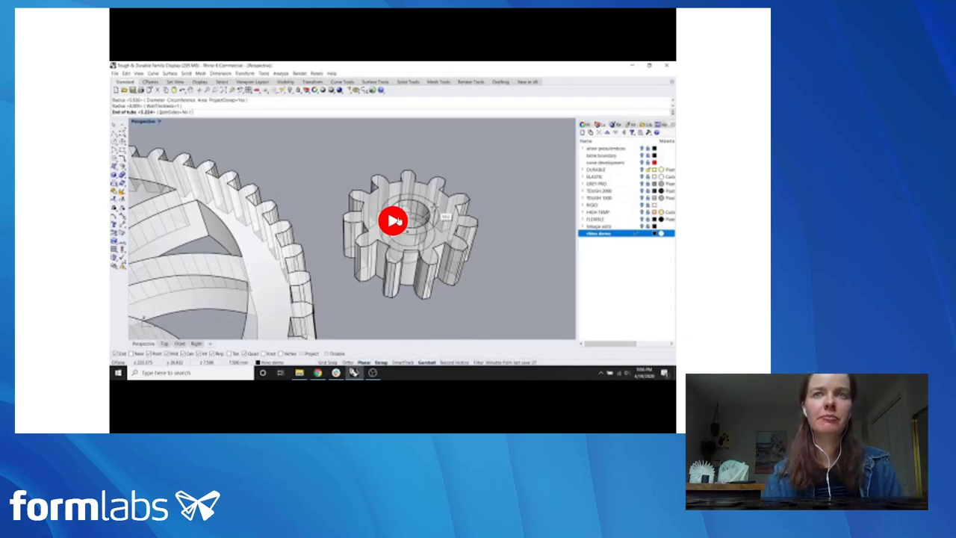
Step: Play the gear modelling video on slide 25, pausing and resuming it through the circle and half-tooth sketching up to 2:25
{"action": "left_click", "coordinate": [394, 221]}
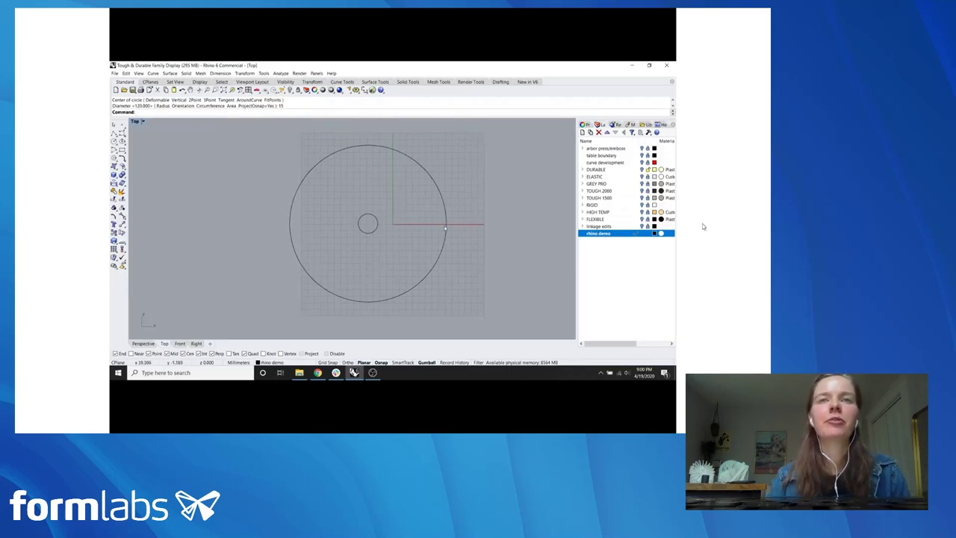
{"action": "left_click", "coordinate": [367, 247]}
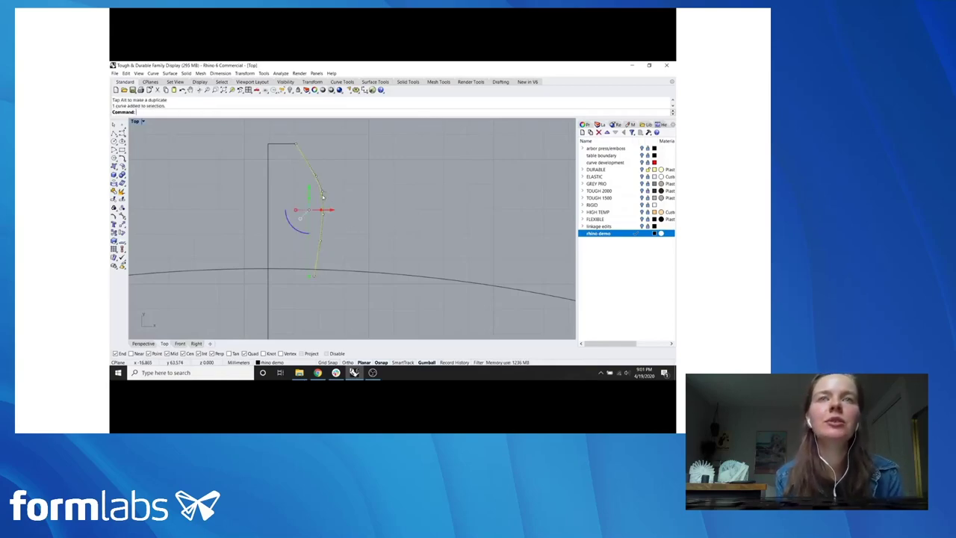
{"action": "left_click", "coordinate": [431, 240]}
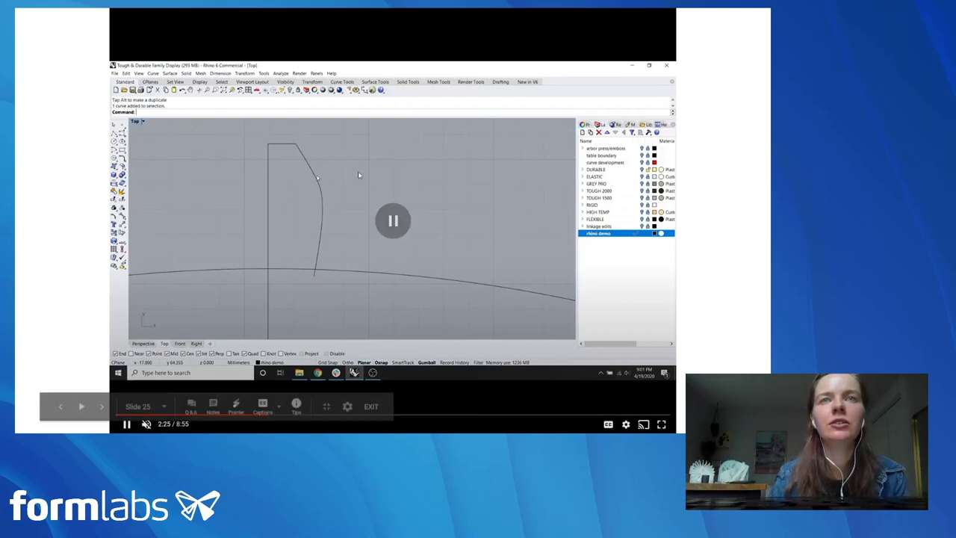
{"action": "key", "text": "space"}
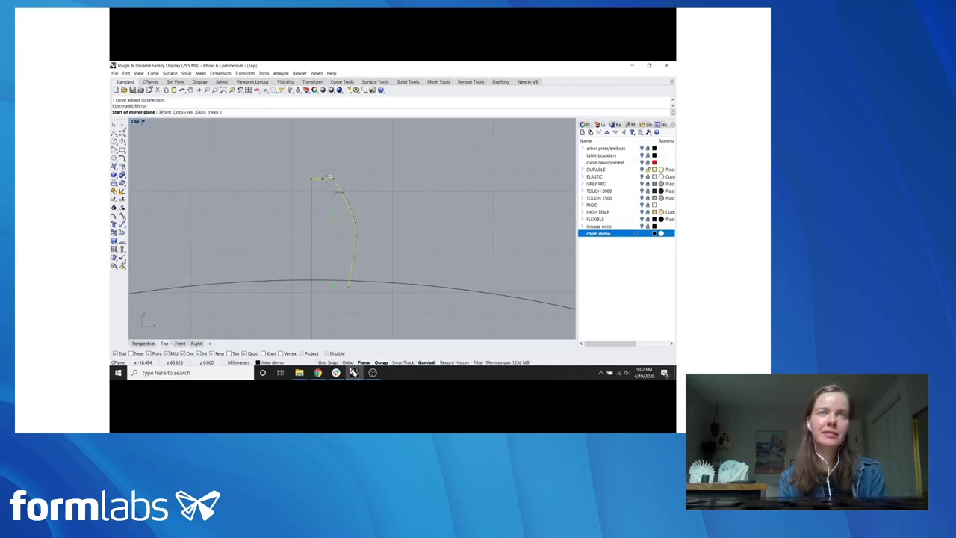
Step: Mirror the half-tooth curves across the gear's vertical centre line, using the line's upper end as the mirror plane start
{"action": "left_click", "coordinate": [311, 178]}
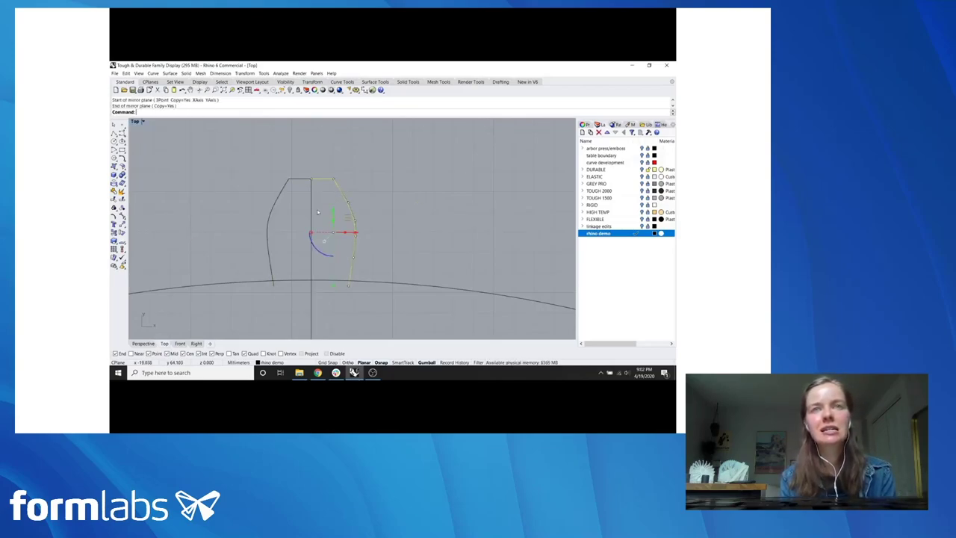
{"action": "scroll", "coordinate": [356, 213], "scroll_direction": "down", "scroll_amount": 5}
{"action": "scroll", "coordinate": [356, 214], "scroll_direction": "up", "scroll_amount": 5}
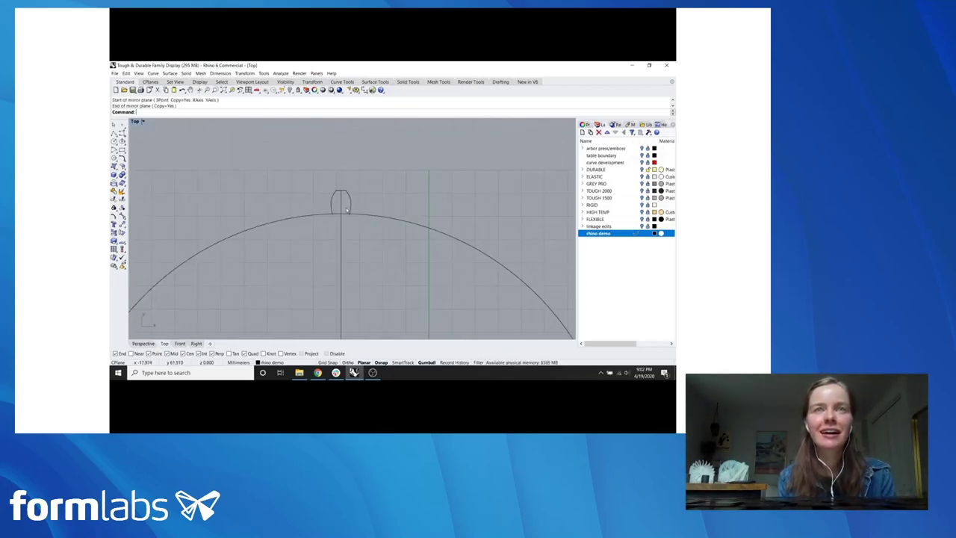
Step: Join the curves of both tooth halves into a single tooth profile
{"action": "left_click", "coordinate": [315, 182]}
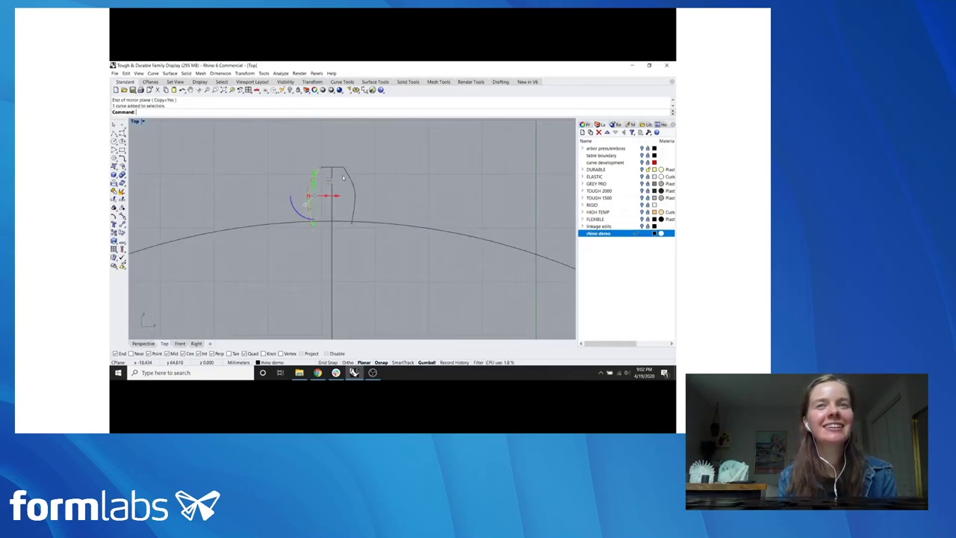
{"action": "left_click", "coordinate": [349, 178], "text": "shift"}
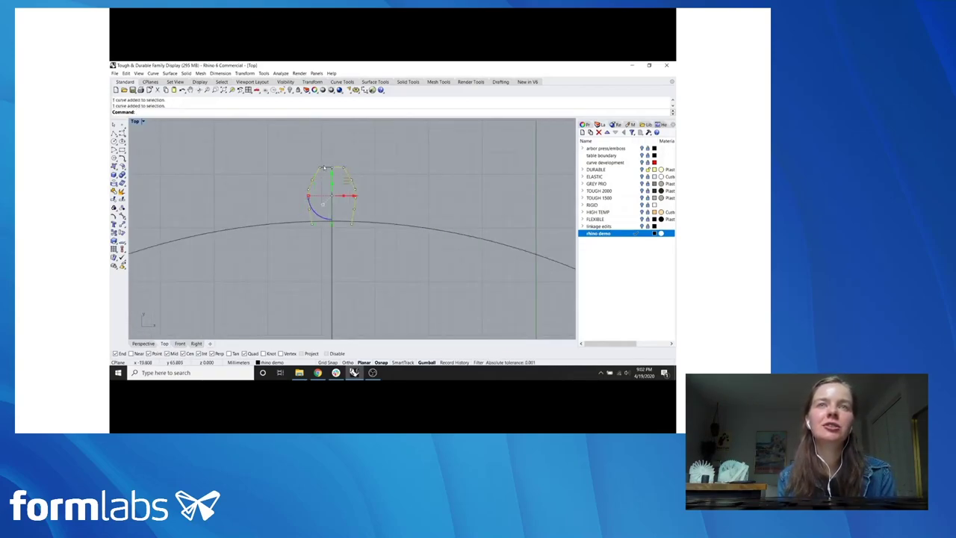
{"action": "right_click_drag", "start_coordinate": [371, 167], "coordinate": [353, 167]}
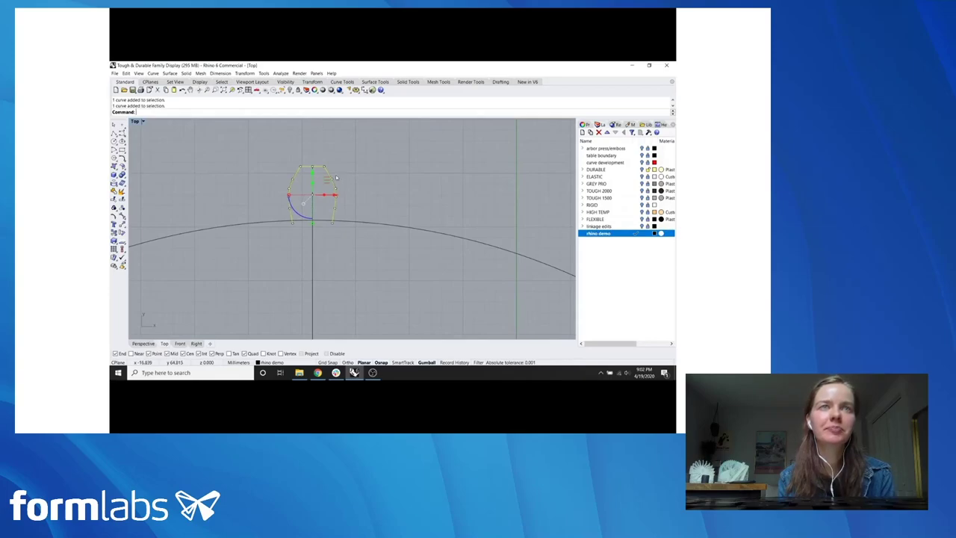
{"action": "type", "text": "join"}
{"action": "key", "text": "Return"}
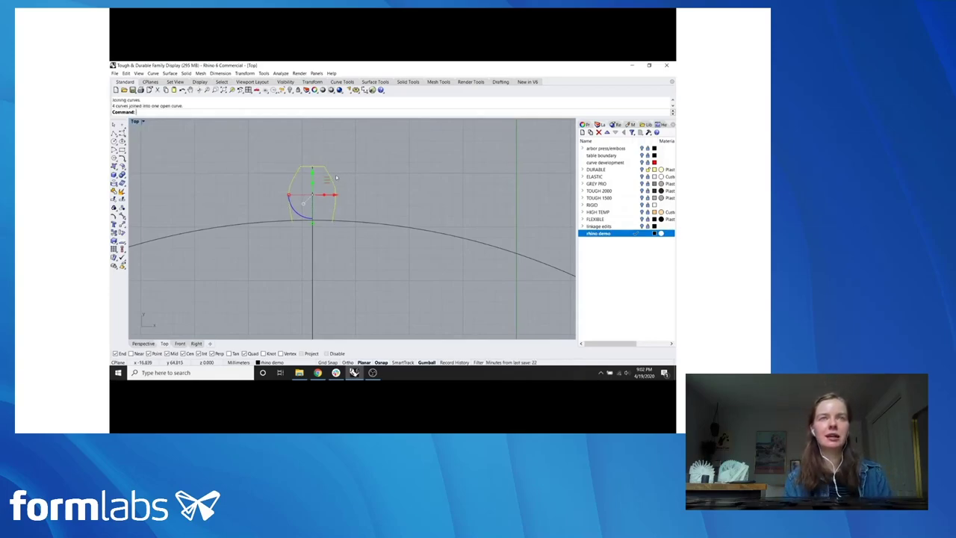
{"action": "key", "text": "Escape"}
Step: Create a polar array of the tooth profile around the circles' centre with 70 items over 360 degrees
{"action": "left_click", "coordinate": [345, 176]}
{"action": "scroll", "coordinate": [378, 226], "scroll_direction": "down", "scroll_amount": 6}
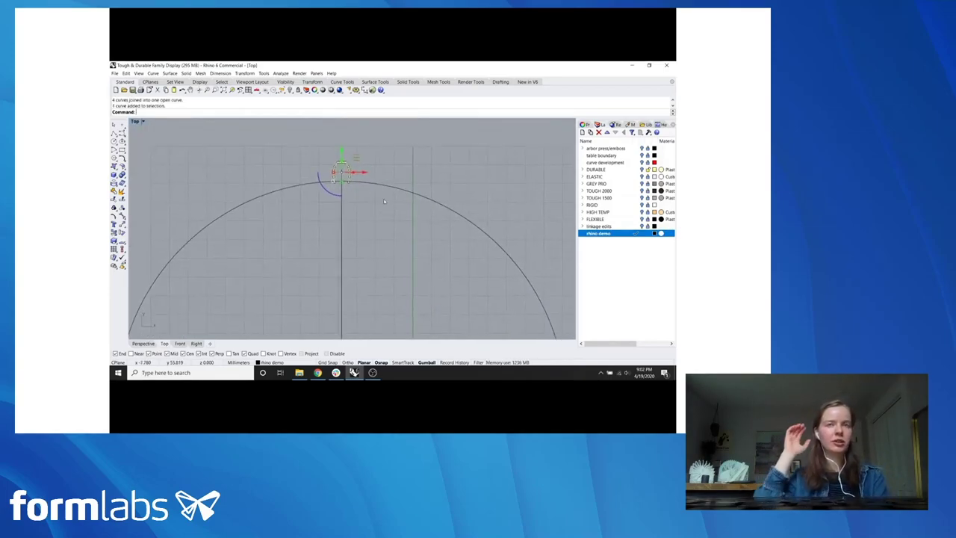
{"action": "scroll", "coordinate": [378, 226], "scroll_direction": "up", "scroll_amount": 4}
{"action": "left_click", "coordinate": [360, 172]}
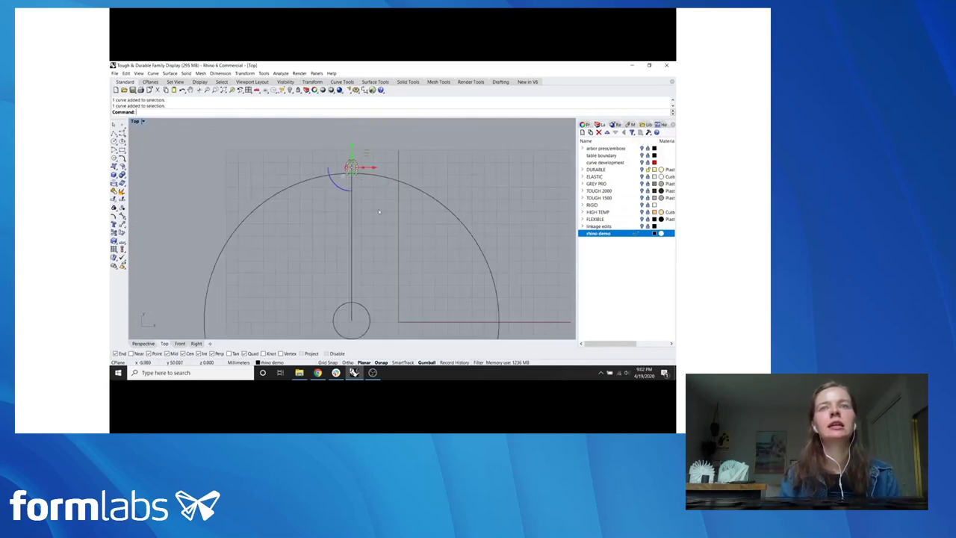
{"action": "scroll", "coordinate": [367, 172], "scroll_direction": "down", "scroll_amount": 1}
{"action": "scroll", "coordinate": [367, 173], "scroll_direction": "down", "scroll_amount": 2}
{"action": "type", "text": "a"}
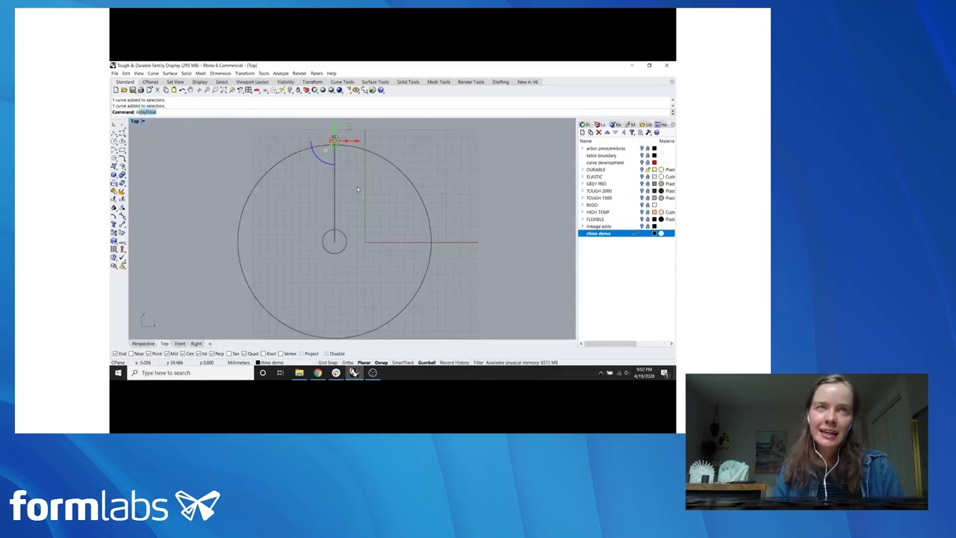
{"action": "type", "text": "rr"}
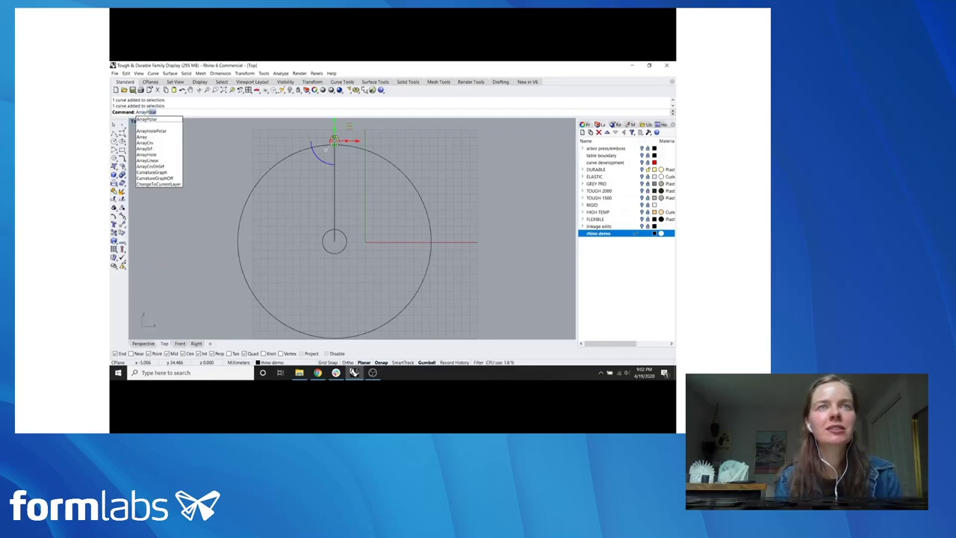
{"action": "key", "text": "Return"}
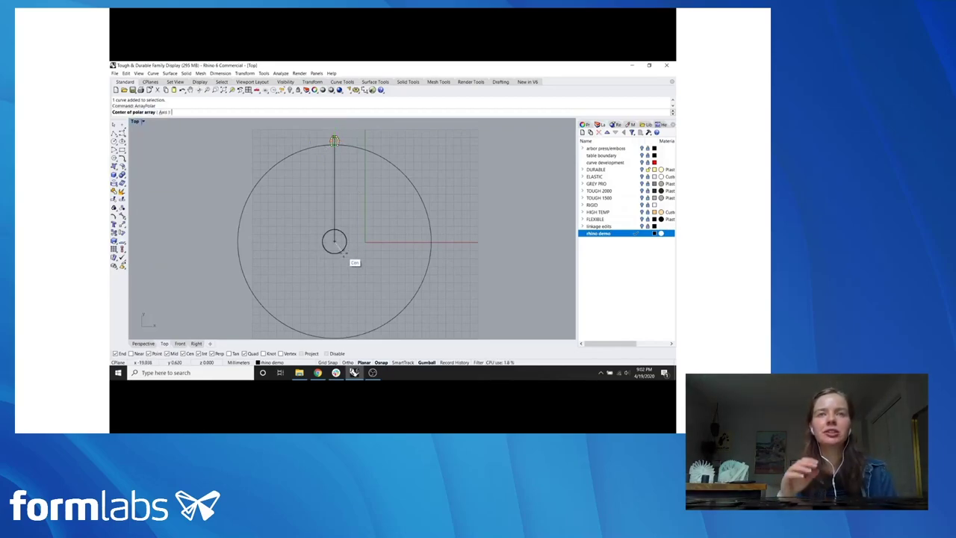
{"action": "left_click", "coordinate": [345, 256]}
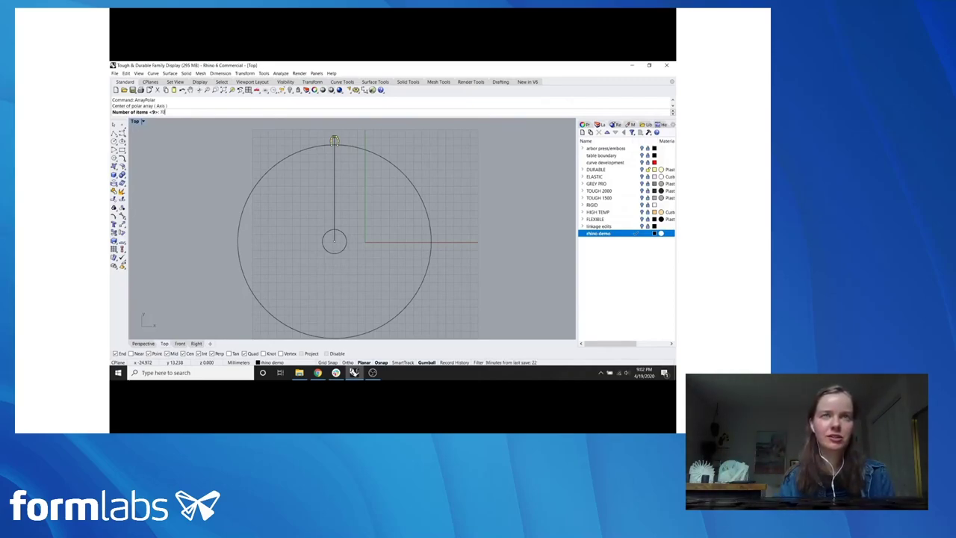
{"action": "key", "text": "Return"}
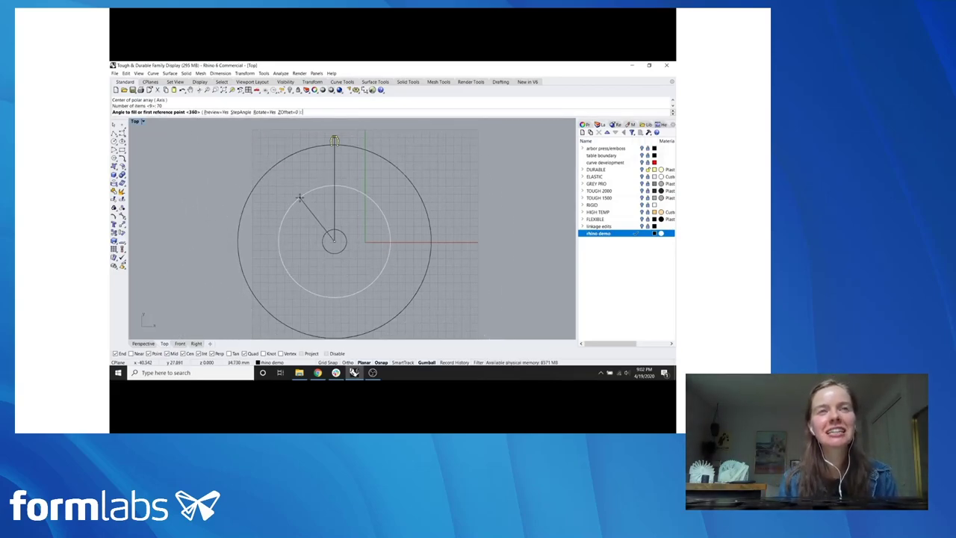
{"action": "key", "text": "Return"}
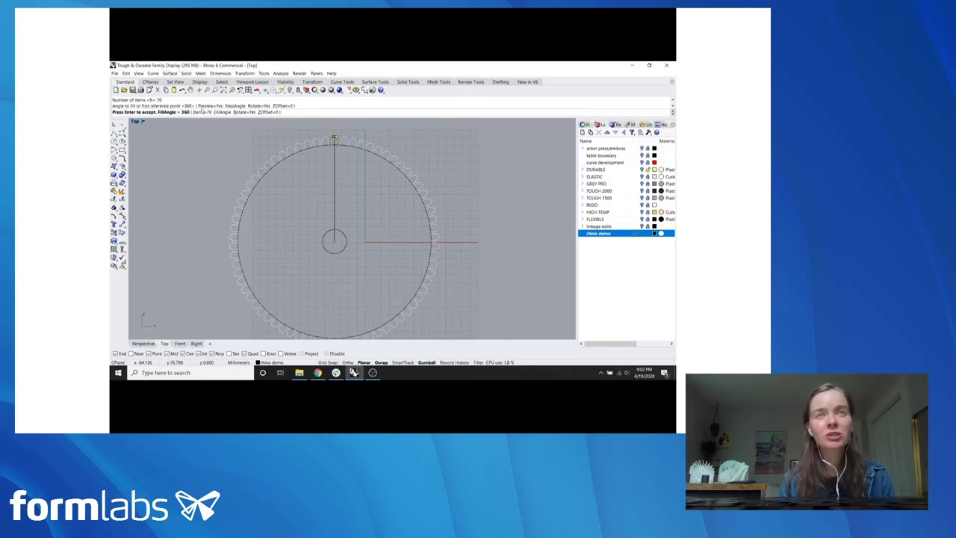
Step: Change the number of items in the polar array of teeth to 60 and to 40
{"action": "left_click", "coordinate": [202, 111]}
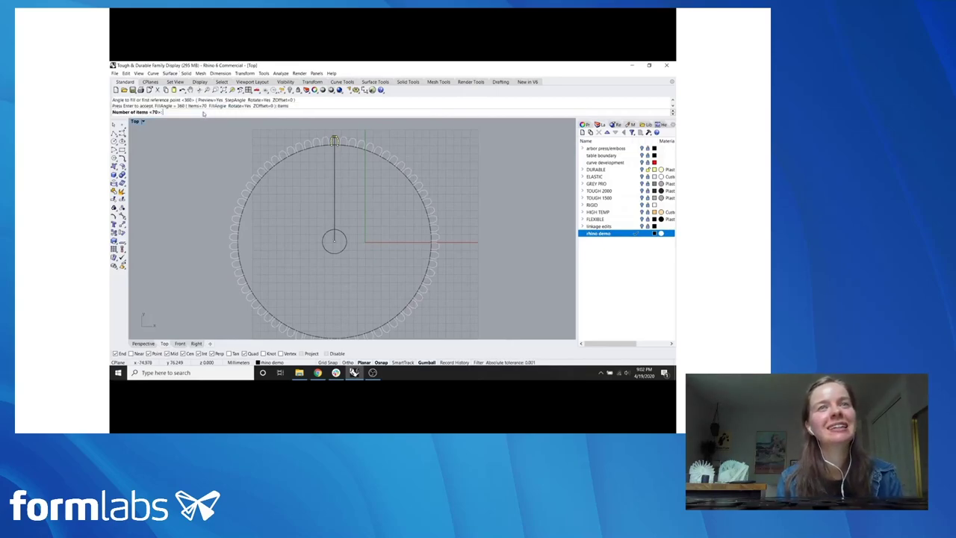
{"action": "type", "text": "60"}
{"action": "key", "text": "Return"}
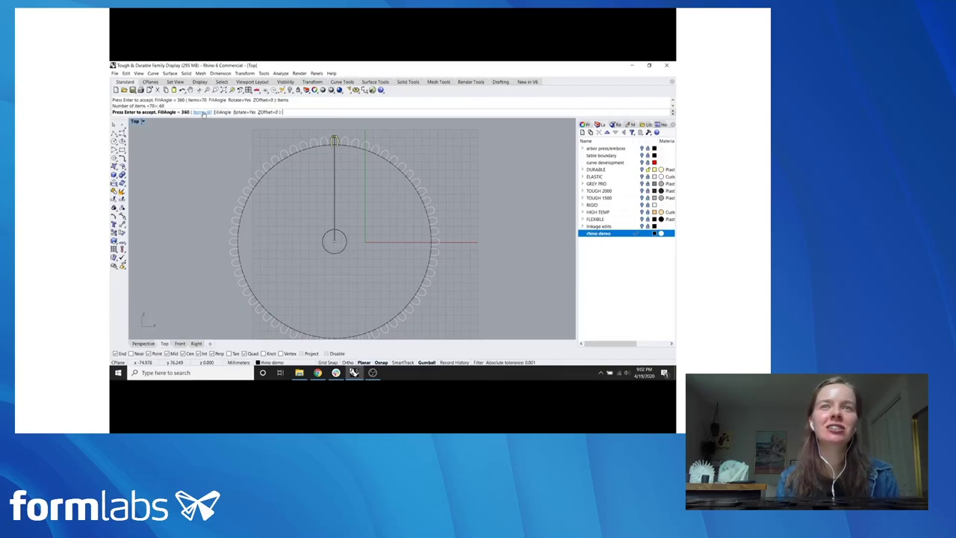
{"action": "left_click", "coordinate": [203, 112]}
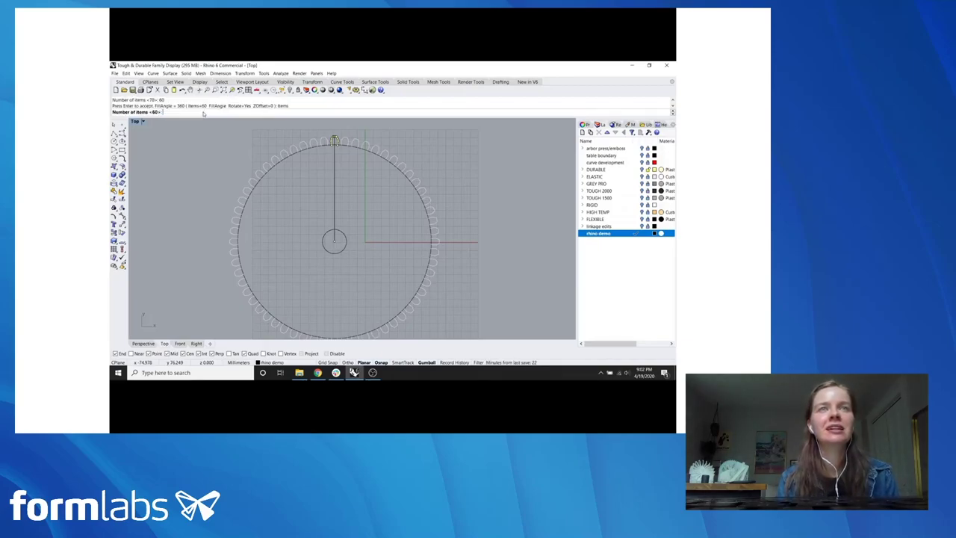
{"action": "type", "text": "40"}
{"action": "key", "text": "Return"}
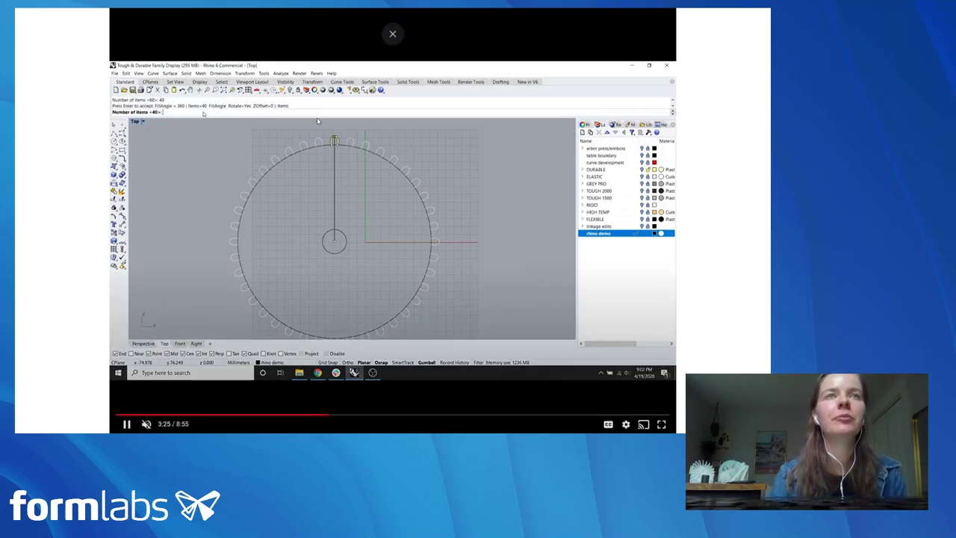
Step: Pause the gear video at 3:26, resume it through the curved spoke sketching and pause again at 4:59
{"action": "key", "text": "space"}
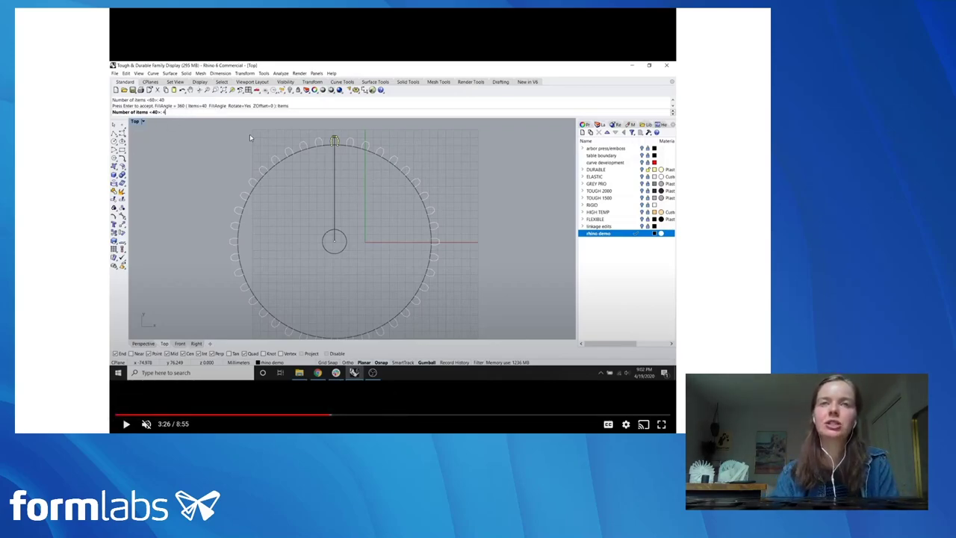
{"action": "left_click", "coordinate": [362, 207]}
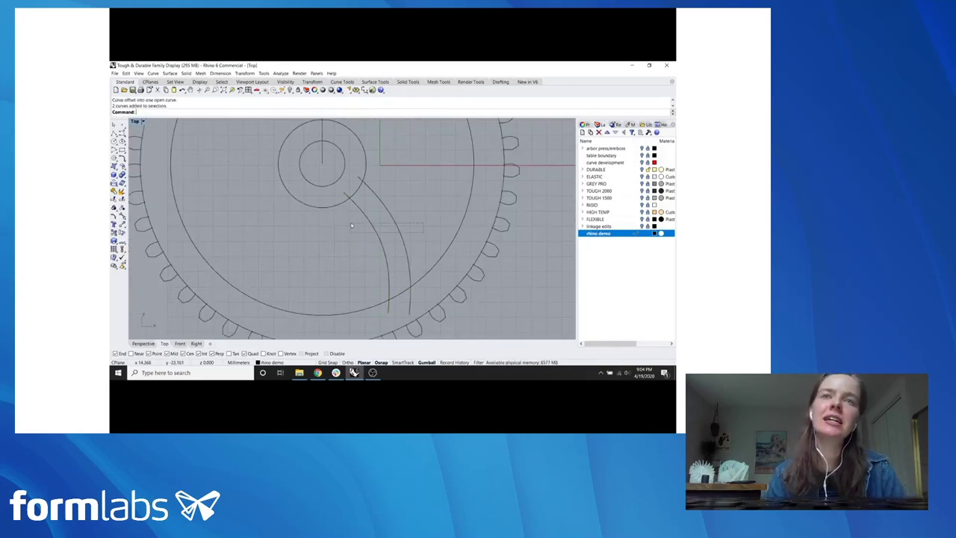
{"action": "mouse_move", "coordinate": [423, 147]}
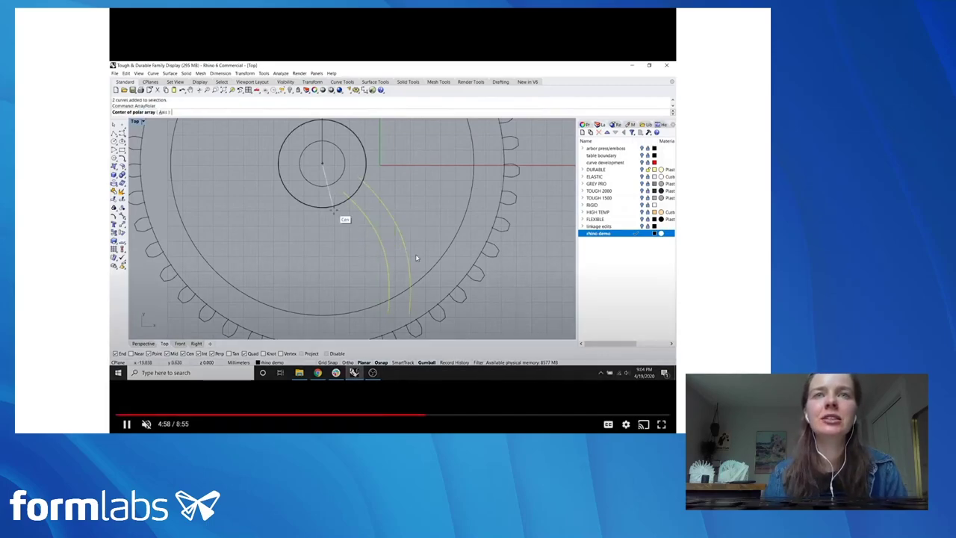
{"action": "left_click", "coordinate": [407, 291]}
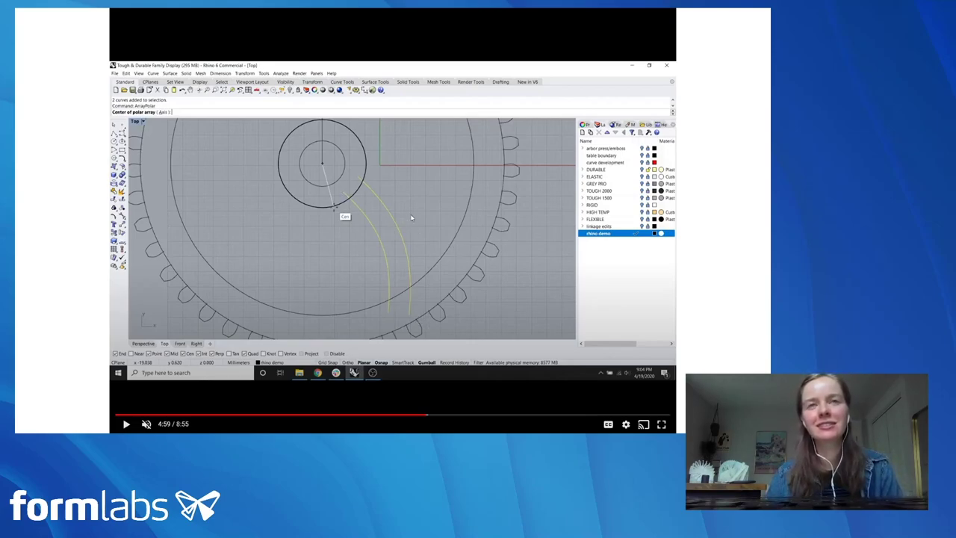
Step: Resume the gear video through the spoke array, pausing at 5:03 and again at the region selection at 5:17
{"action": "left_click", "coordinate": [390, 204]}
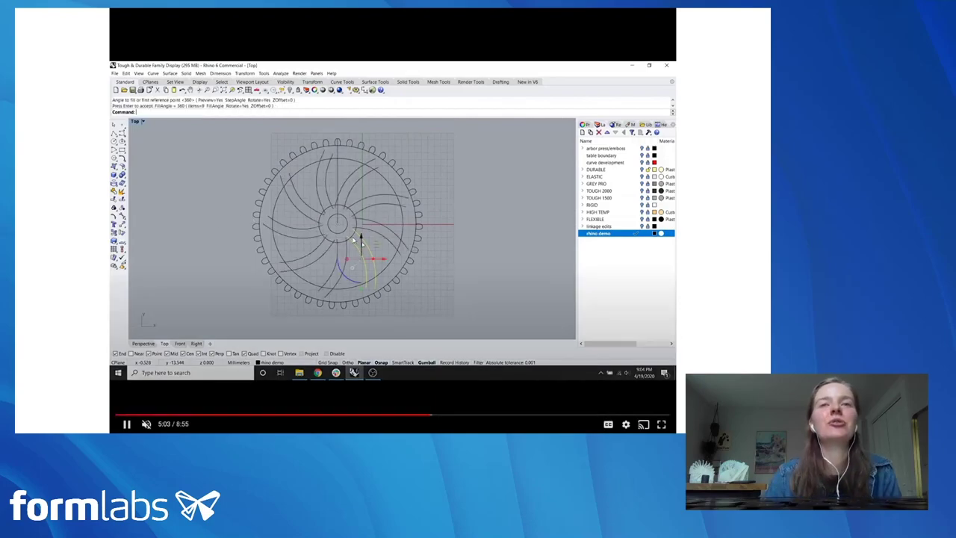
{"action": "left_click", "coordinate": [393, 241]}
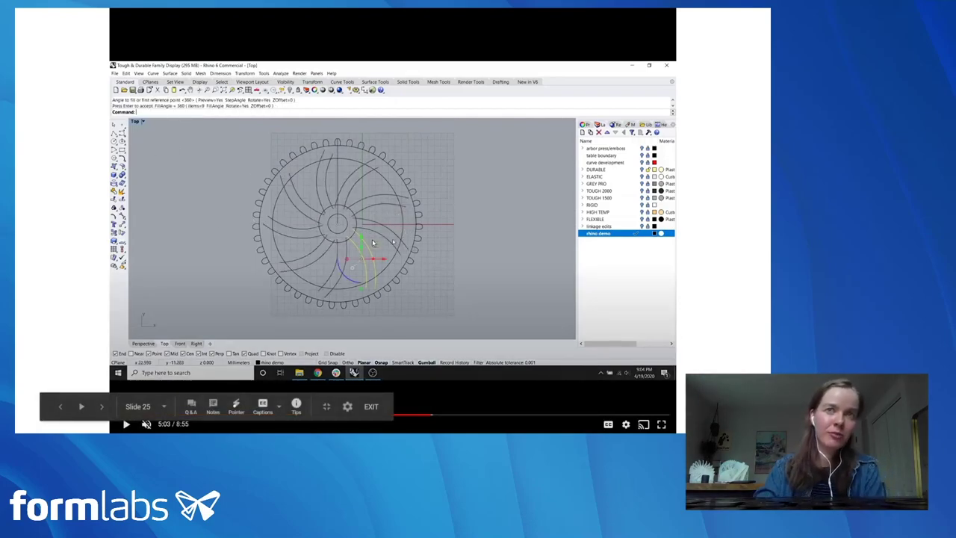
{"action": "left_click", "coordinate": [364, 224]}
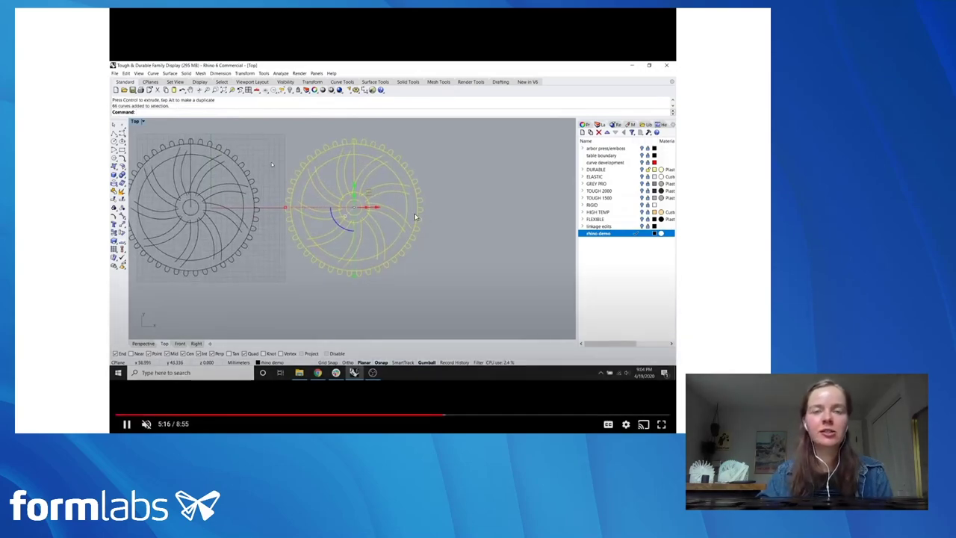
{"action": "left_click", "coordinate": [416, 217]}
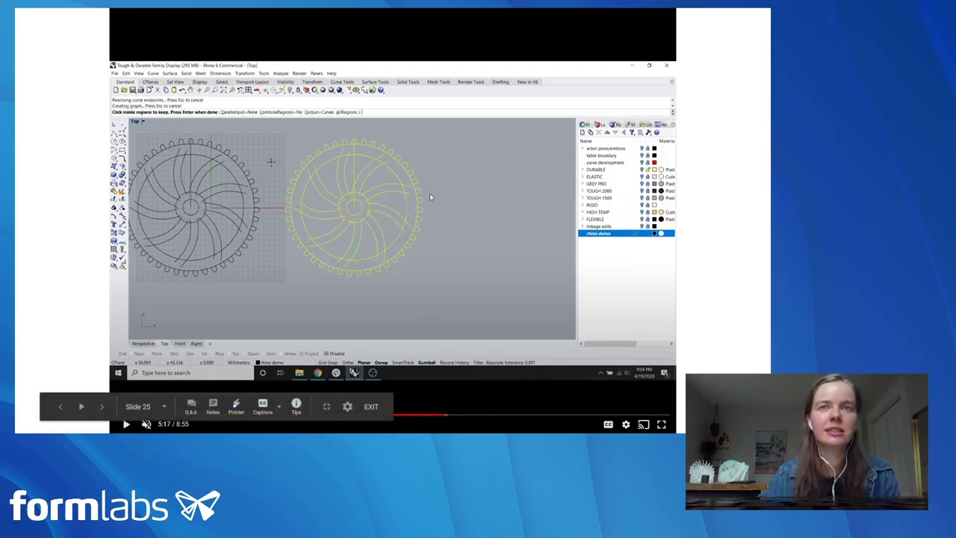
Step: Play the gear video to the outer gear outline, pause at 5:19 and resume it through the finished 3D gears
{"action": "left_click", "coordinate": [430, 194]}
{"action": "left_click", "coordinate": [415, 158]}
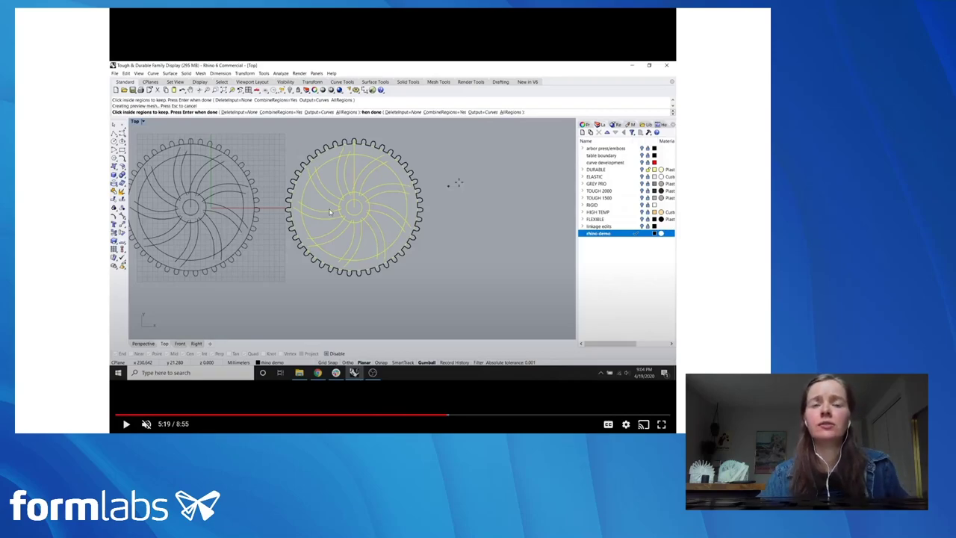
{"action": "left_click", "coordinate": [443, 227]}
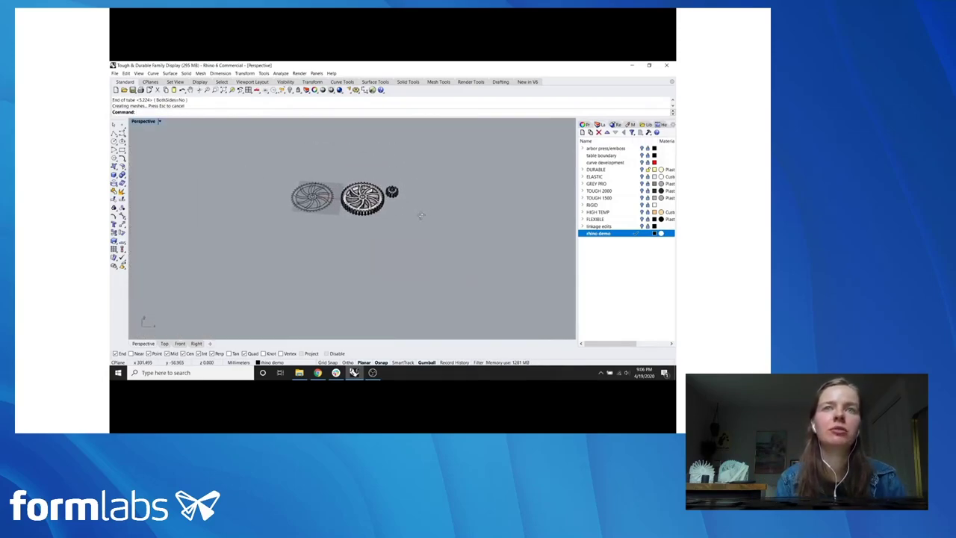
Step: Switch the Perspective view to the Rendered display mode and inspect the gears beside their flat curves
{"action": "left_click", "coordinate": [159, 121]}
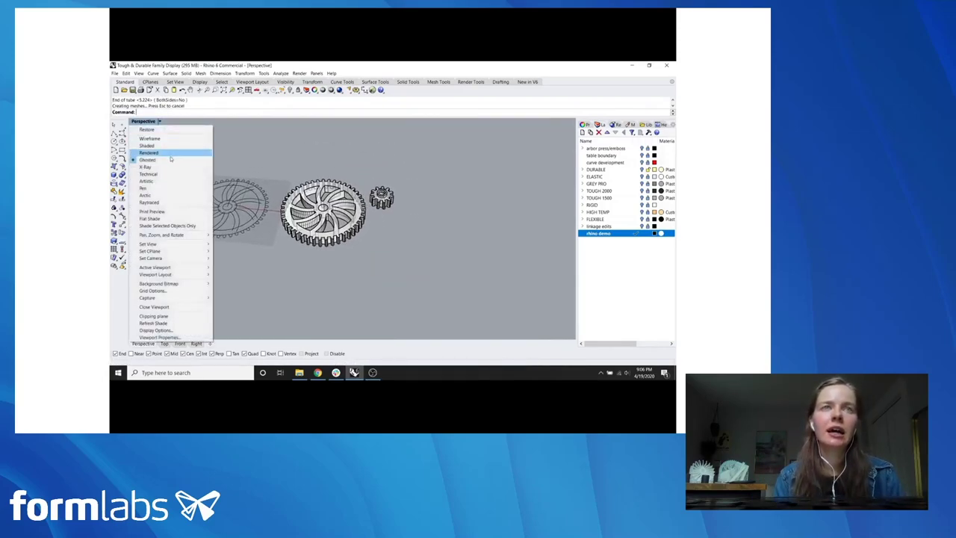
{"action": "left_click", "coordinate": [176, 154]}
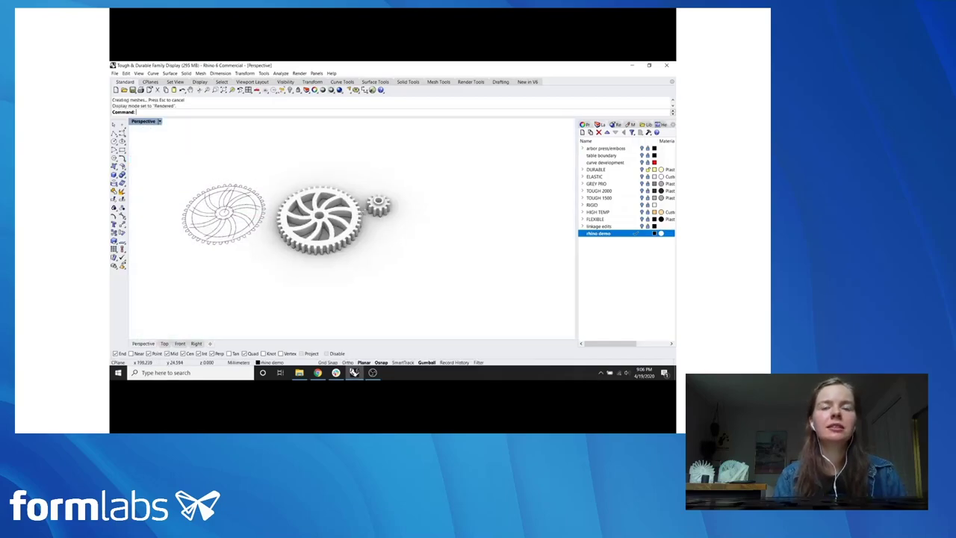
{"action": "scroll", "coordinate": [379, 217], "scroll_direction": "up", "scroll_amount": 2}
{"action": "scroll", "coordinate": [379, 217], "scroll_direction": "down", "scroll_amount": 5}
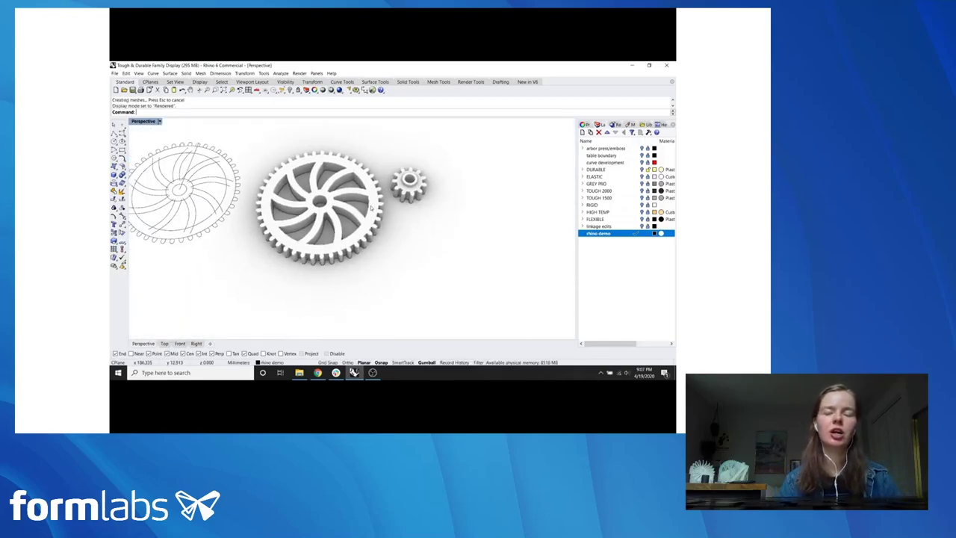
{"action": "scroll", "coordinate": [351, 206], "scroll_direction": "up", "scroll_amount": 2}
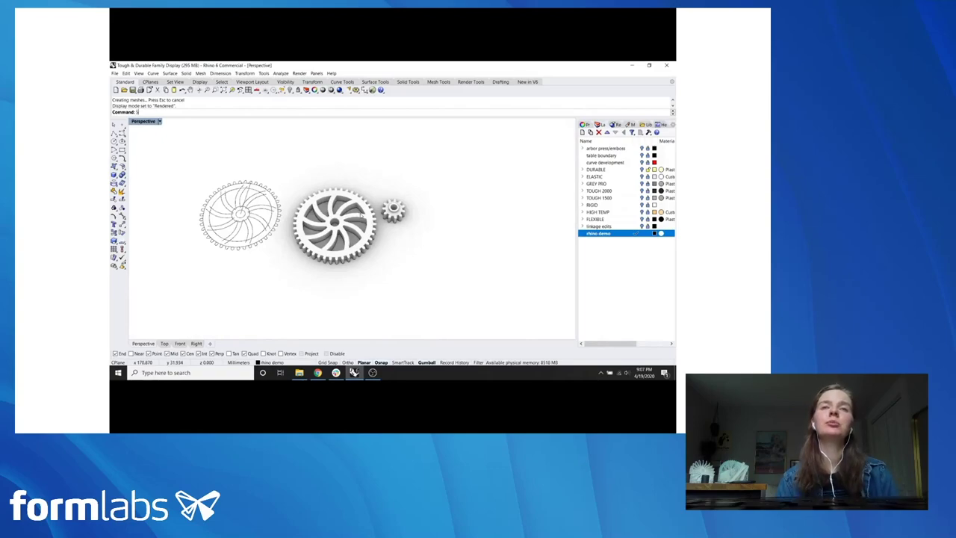
Step: Select all curves in the model and hide them, then zoom in on the two solid gears
{"action": "key", "text": "Return"}
{"action": "key", "text": "Return"}
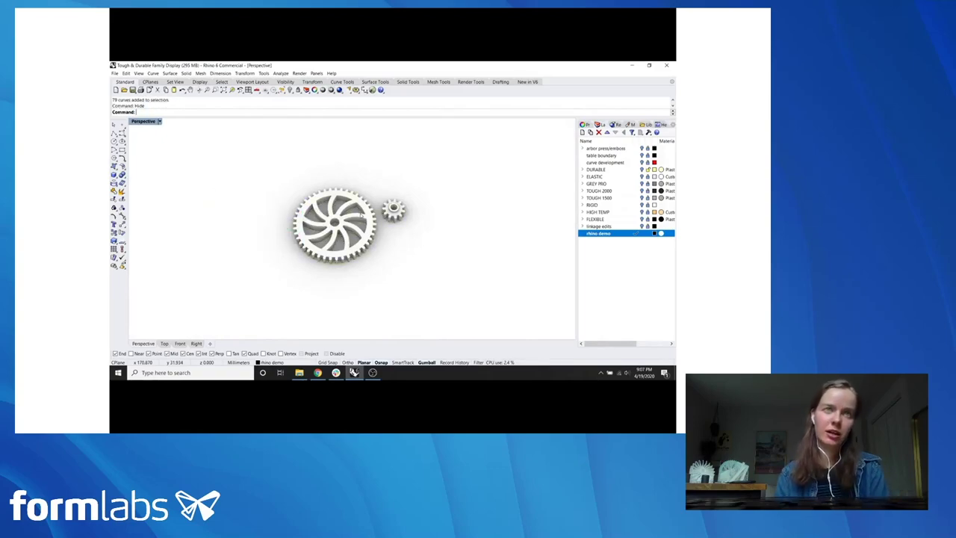
{"action": "scroll", "coordinate": [344, 214], "scroll_direction": "up", "scroll_amount": 5}
{"action": "scroll", "coordinate": [340, 215], "scroll_direction": "down", "scroll_amount": 1}
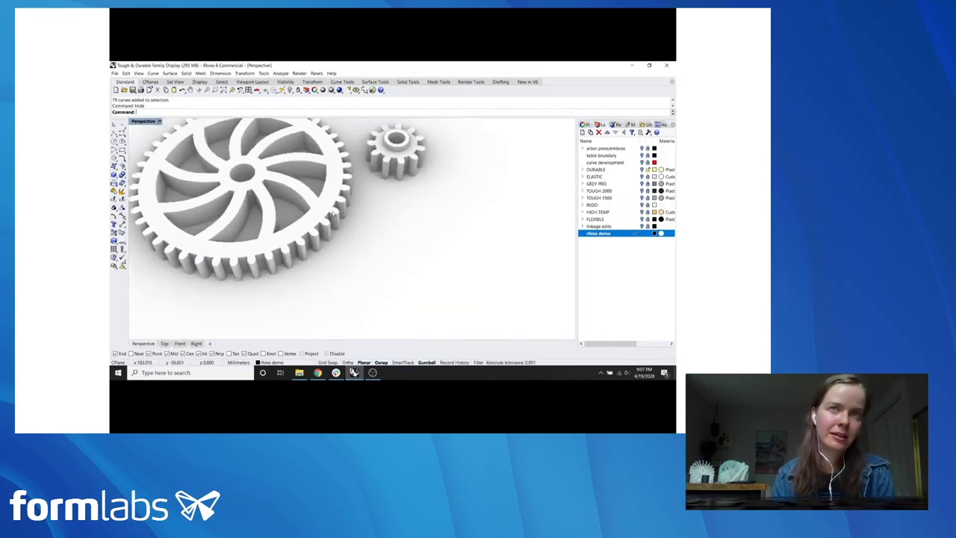
Step: Set the Perspective view to the Ghosted display mode with both gears in sight
{"action": "left_click", "coordinate": [145, 121]}
{"action": "left_click", "coordinate": [159, 159]}
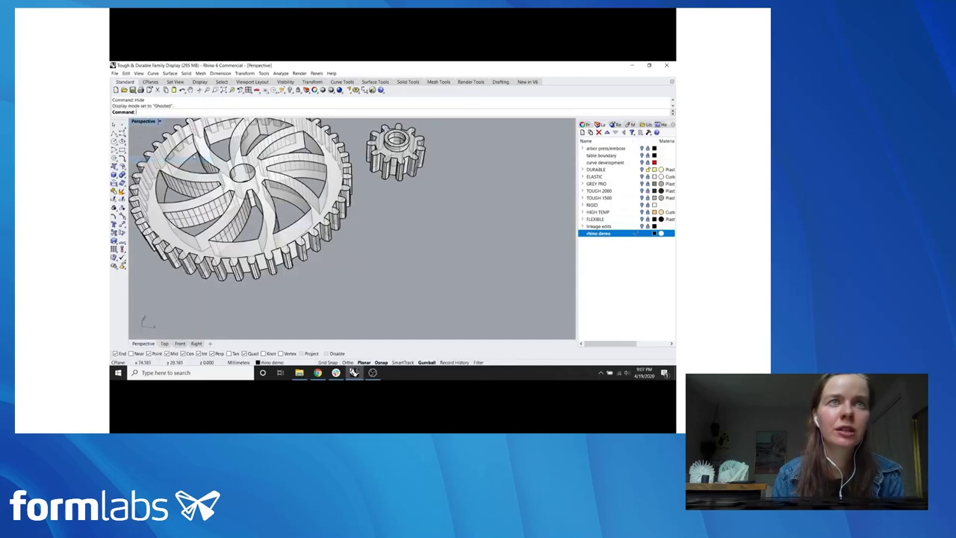
{"action": "right_click_drag", "start_coordinate": [179, 247], "coordinate": [228, 322]}
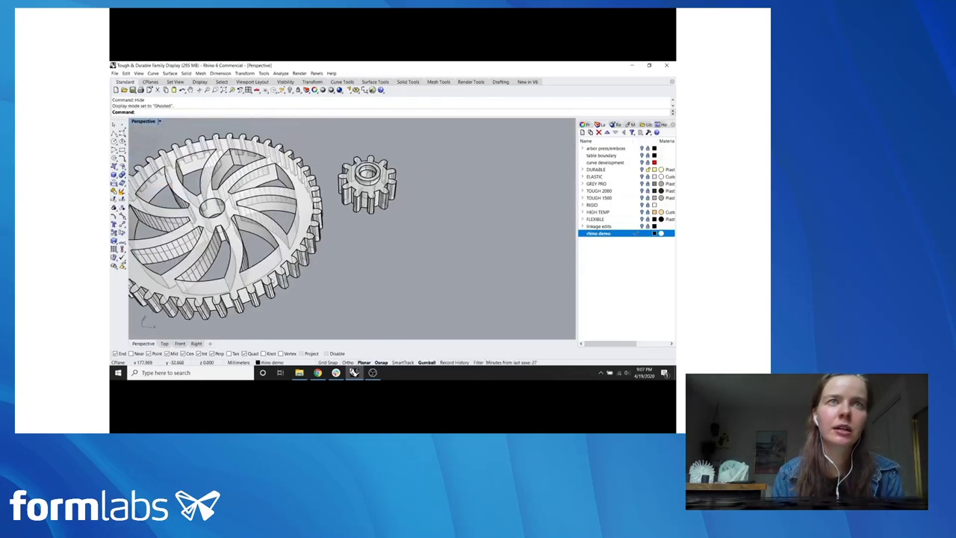
Step: Start the ChamferEdge command and frame the small gear in the Front view for edge selection
{"action": "type", "text": "ferEdge"}
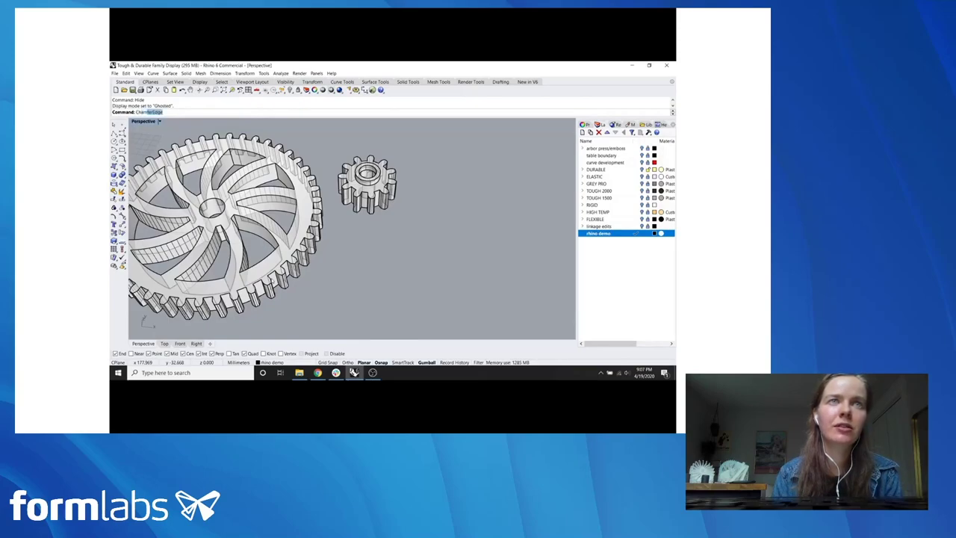
{"action": "key", "text": "Return"}
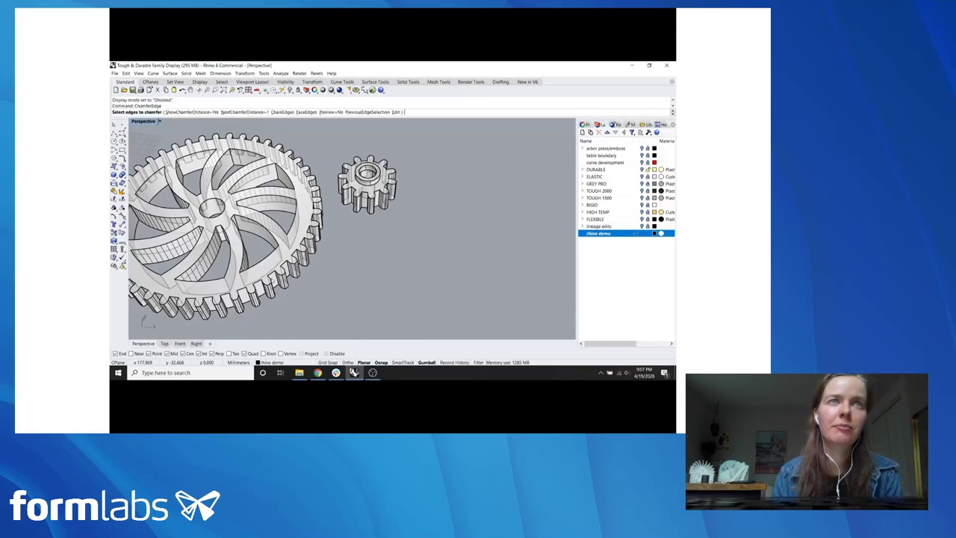
{"action": "left_click", "coordinate": [180, 344]}
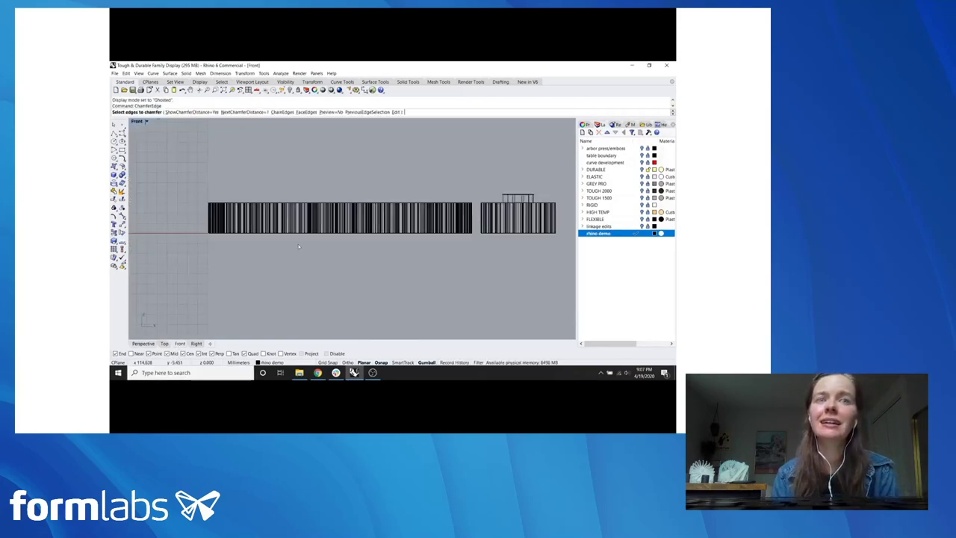
{"action": "scroll", "coordinate": [336, 246], "scroll_direction": "down", "scroll_amount": 3}
{"action": "scroll", "coordinate": [335, 246], "scroll_direction": "up", "scroll_amount": 5}
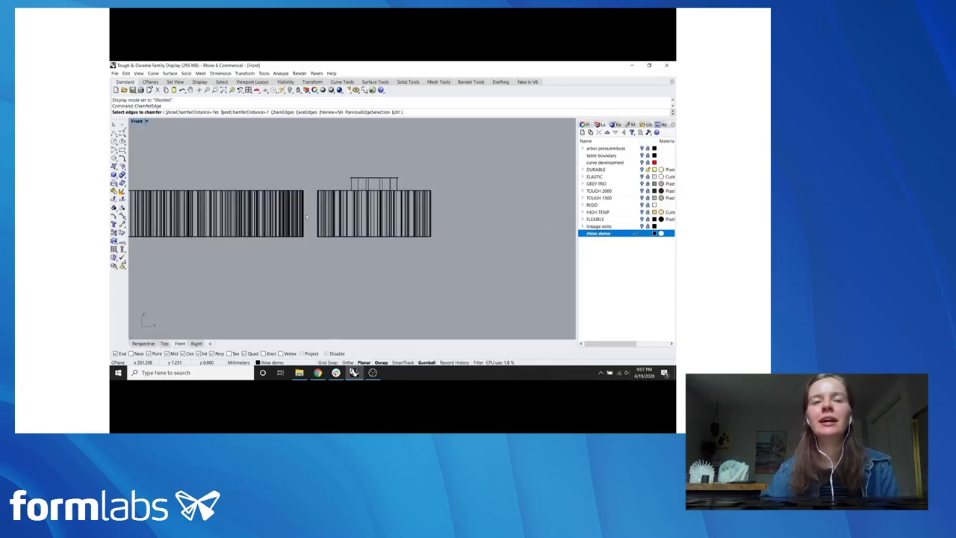
Step: Pause the gear video at 7:54, resume it, and advance the deck to the Render View slide
{"action": "left_click", "coordinate": [413, 216]}
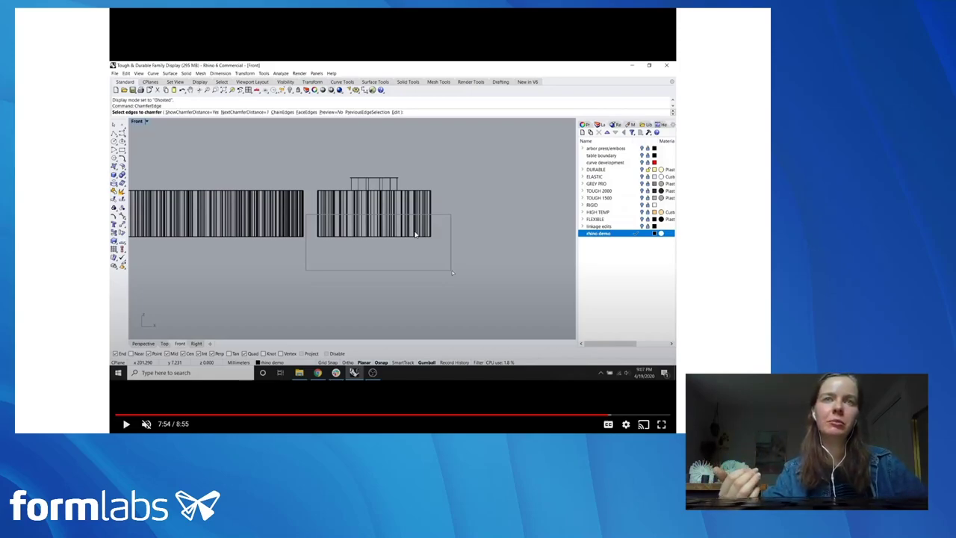
{"action": "left_click", "coordinate": [399, 229]}
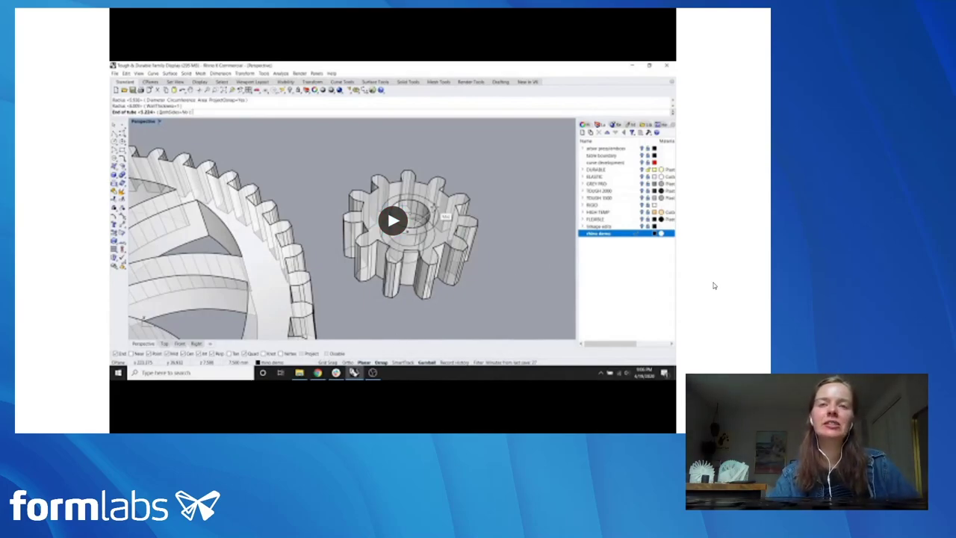
{"action": "key", "text": "Right"}
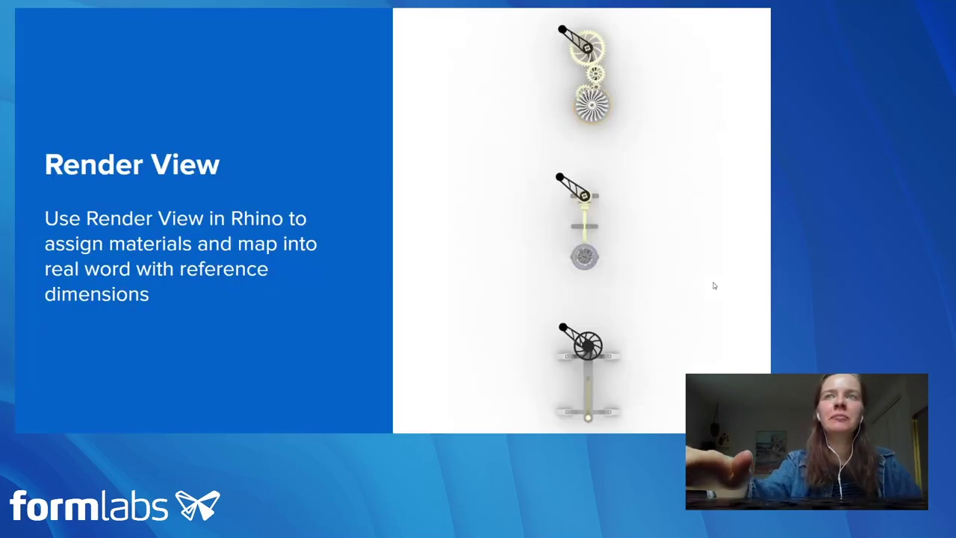
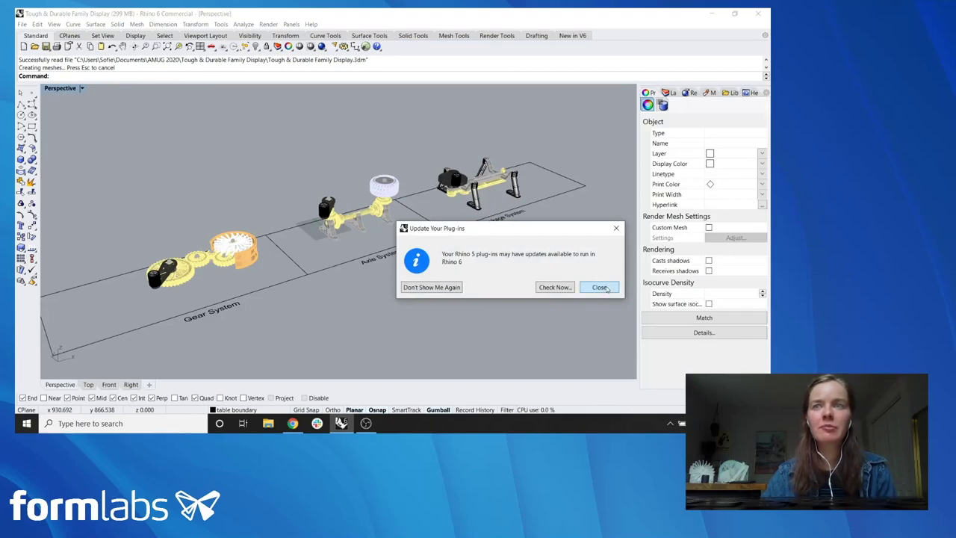
Step: In Rhino, dismiss the plug-in update notice and examine the gear system's crank, gear train, bladed wheel and orange casing
{"action": "left_click", "coordinate": [600, 287]}
{"action": "scroll", "coordinate": [166, 285], "scroll_direction": "up", "scroll_amount": 5}
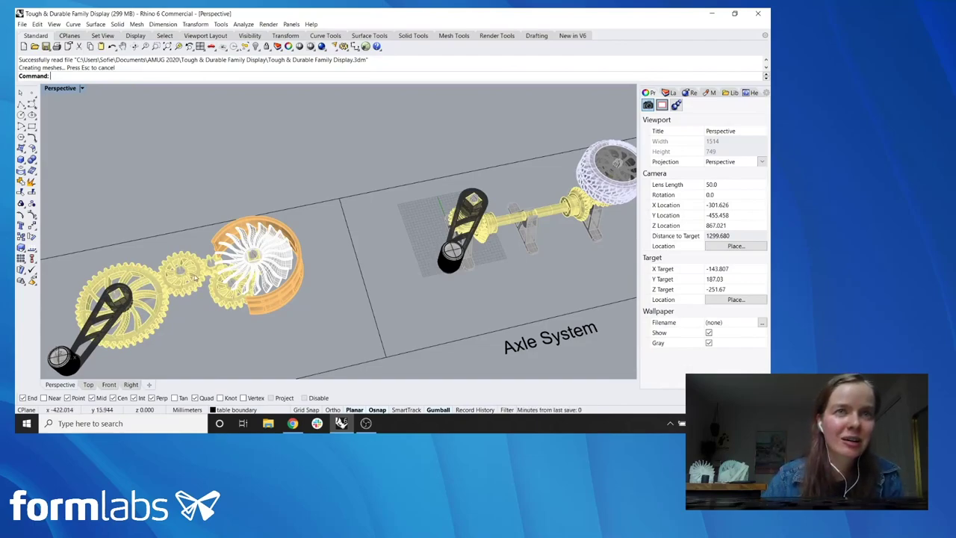
{"action": "scroll", "coordinate": [200, 269], "scroll_direction": "up", "scroll_amount": 2}
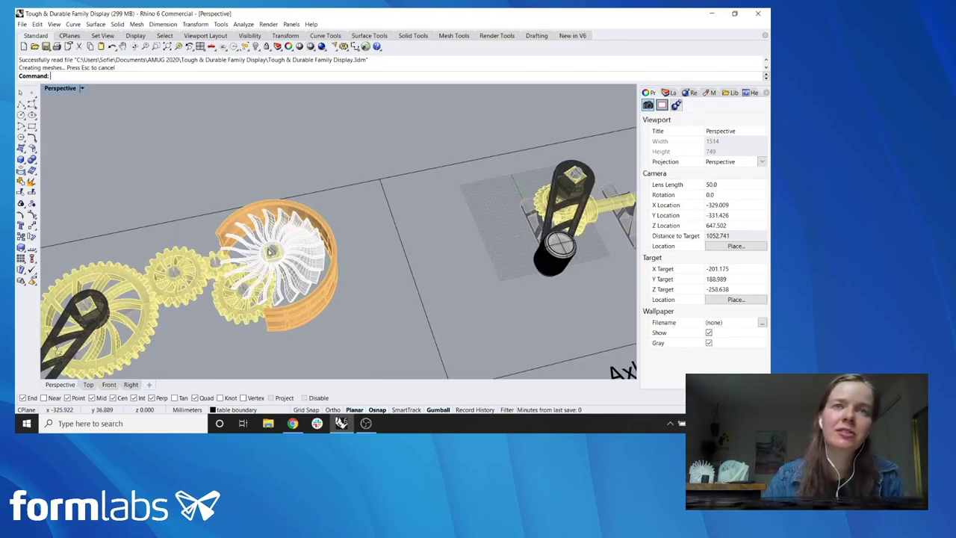
{"action": "scroll", "coordinate": [224, 278], "scroll_direction": "down", "scroll_amount": 5}
{"action": "scroll", "coordinate": [283, 289], "scroll_direction": "up", "scroll_amount": 5}
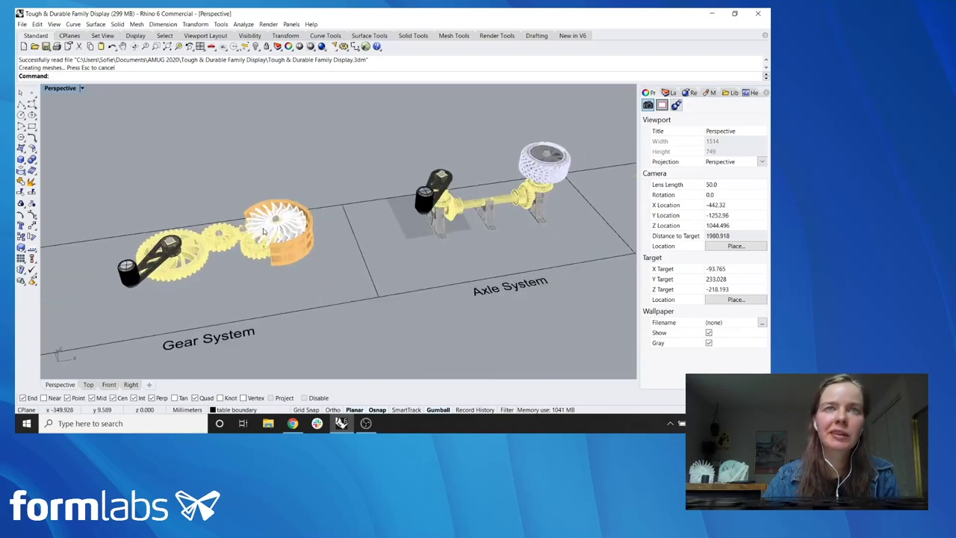
{"action": "scroll", "coordinate": [305, 217], "scroll_direction": "up", "scroll_amount": 4}
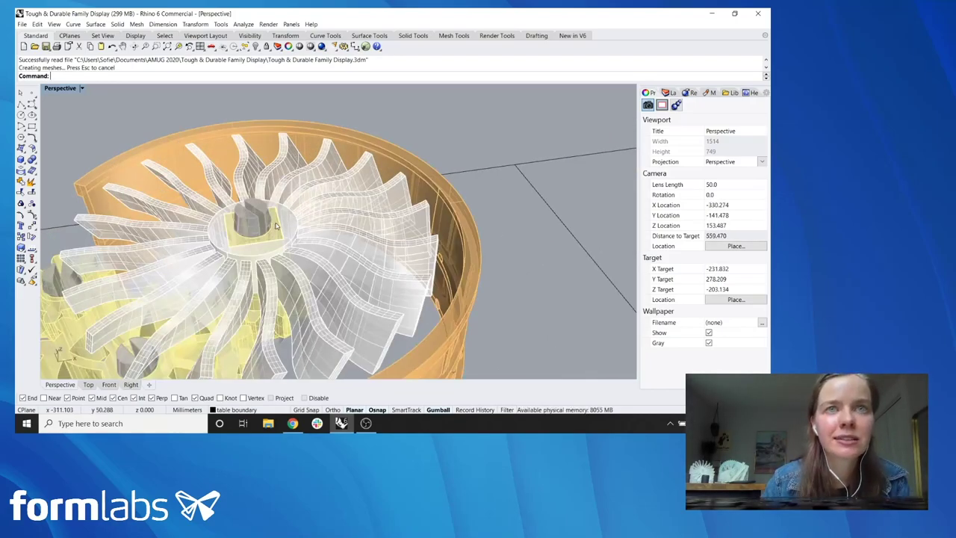
{"action": "scroll", "coordinate": [276, 230], "scroll_direction": "down", "scroll_amount": 4}
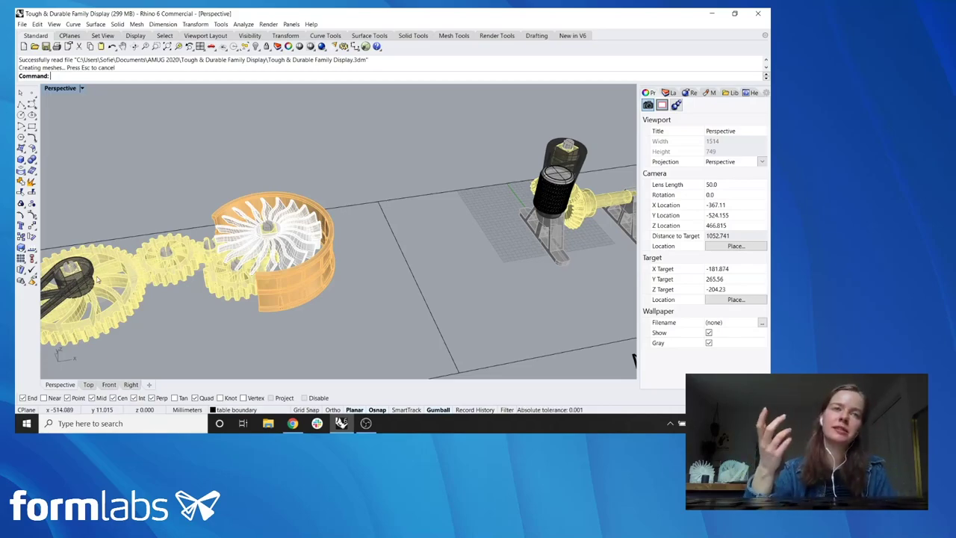
{"action": "scroll", "coordinate": [97, 284], "scroll_direction": "down", "scroll_amount": 3}
{"action": "scroll", "coordinate": [101, 303], "scroll_direction": "up", "scroll_amount": 6}
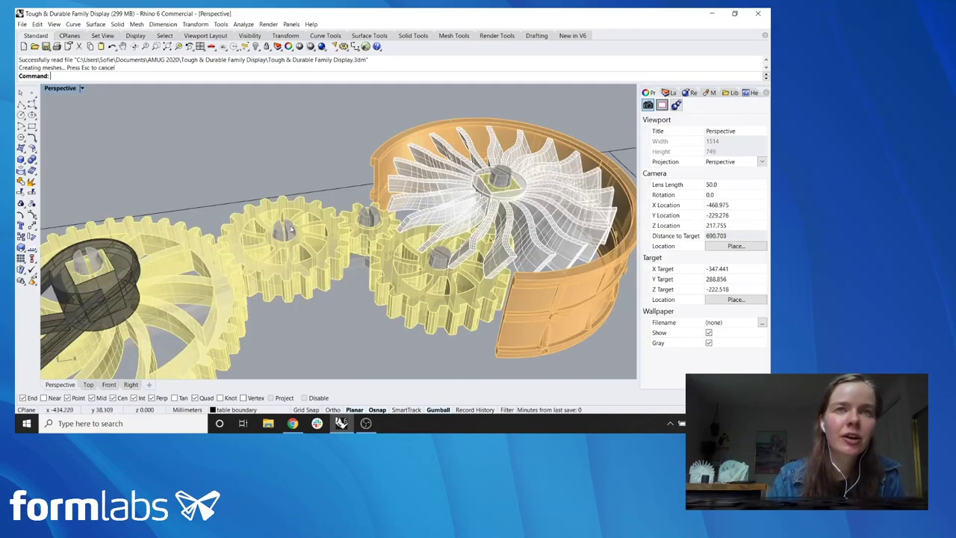
{"action": "scroll", "coordinate": [451, 216], "scroll_direction": "down", "scroll_amount": 2}
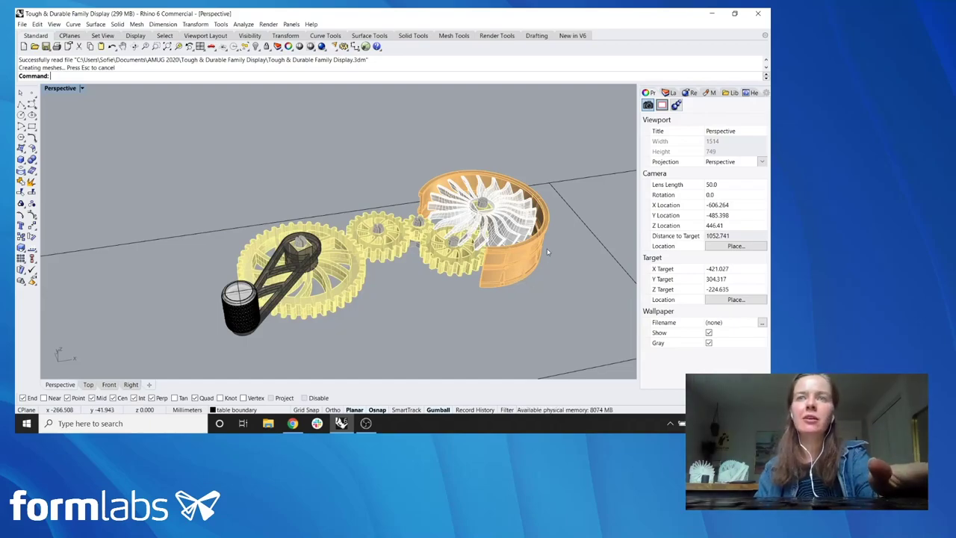
Step: Examine the axle system's crank, bevel gears, shaft and tyre, and view it alongside the gear and linkage systems
{"action": "right_click_drag", "start_coordinate": [547, 248], "coordinate": [303, 203], "text": "shift"}
{"action": "scroll", "coordinate": [371, 254], "scroll_direction": "down", "scroll_amount": 8}
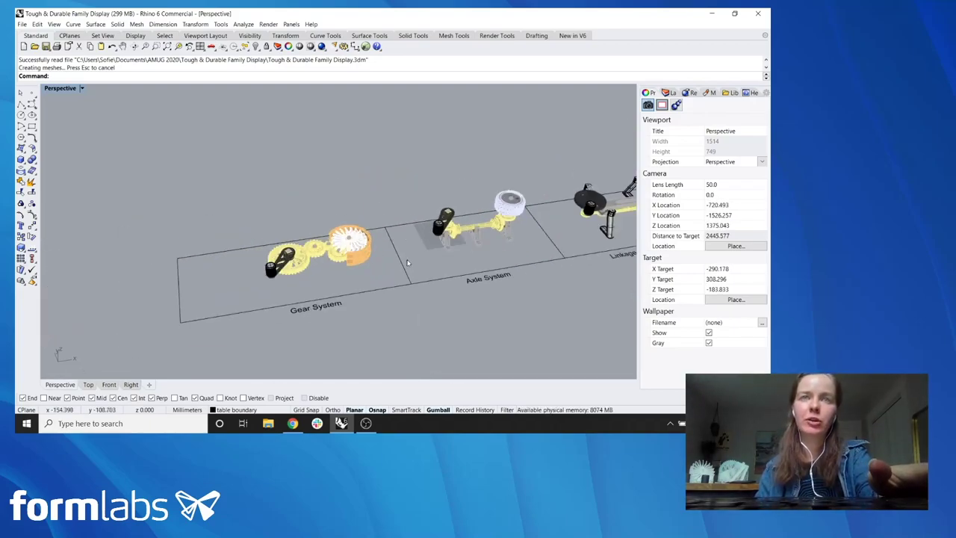
{"action": "right_click_drag", "start_coordinate": [370, 255], "coordinate": [345, 254]}
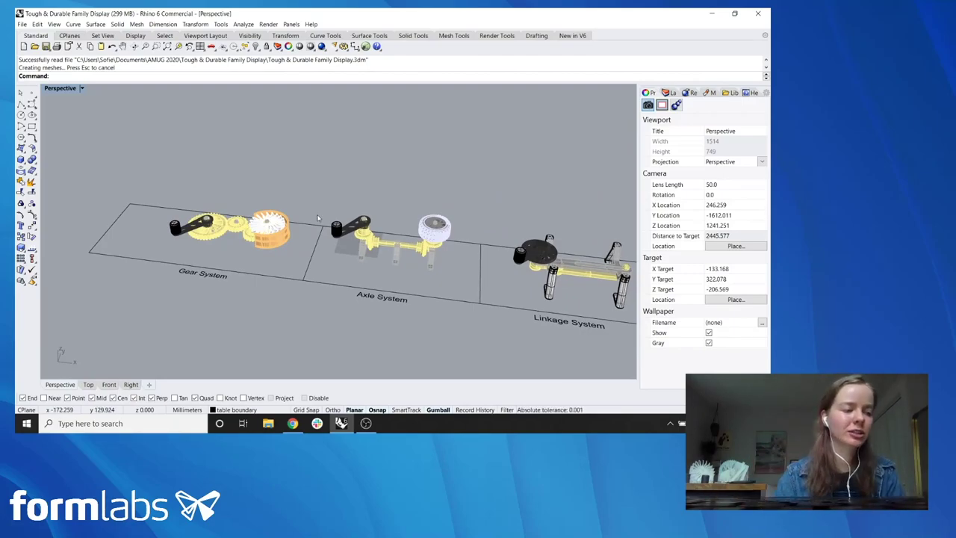
{"action": "scroll", "coordinate": [345, 231], "scroll_direction": "up", "scroll_amount": 2}
{"action": "scroll", "coordinate": [345, 231], "scroll_direction": "up", "scroll_amount": 3}
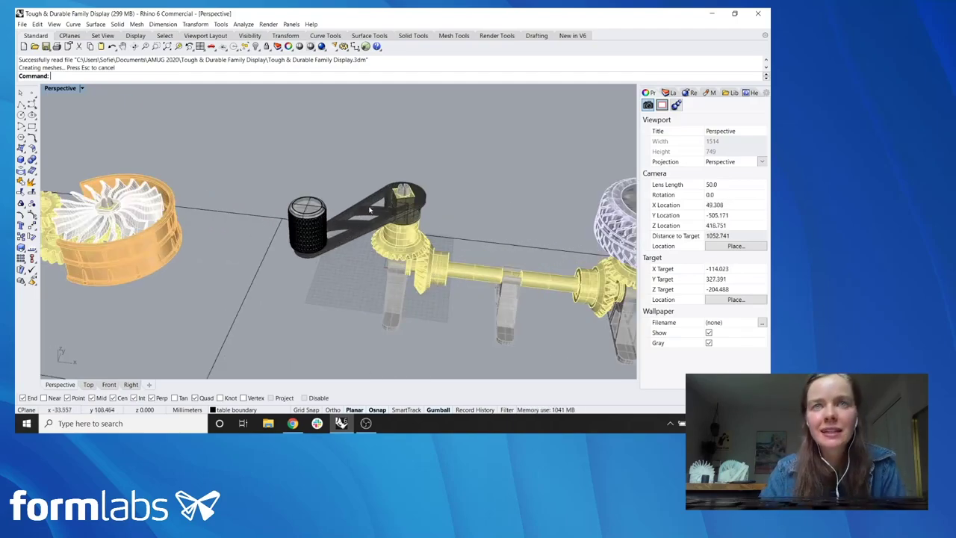
{"action": "scroll", "coordinate": [461, 273], "scroll_direction": "down", "scroll_amount": 3}
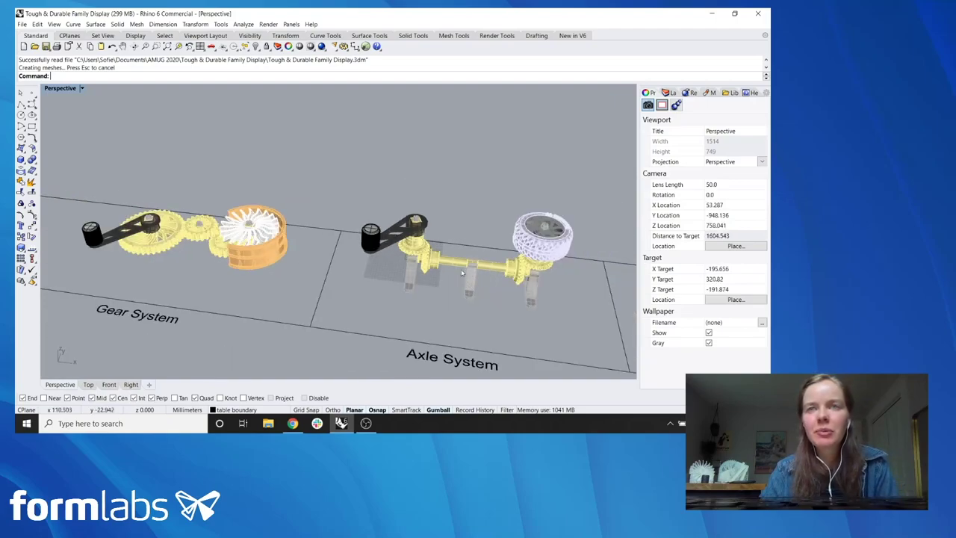
{"action": "scroll", "coordinate": [467, 288], "scroll_direction": "up", "scroll_amount": 3}
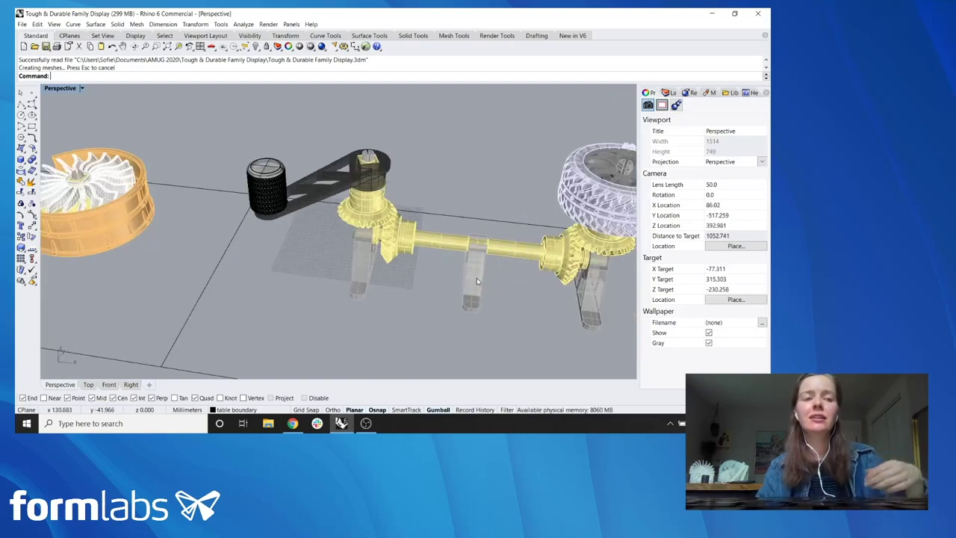
{"action": "right_click_drag", "start_coordinate": [505, 274], "coordinate": [272, 263], "text": "shift"}
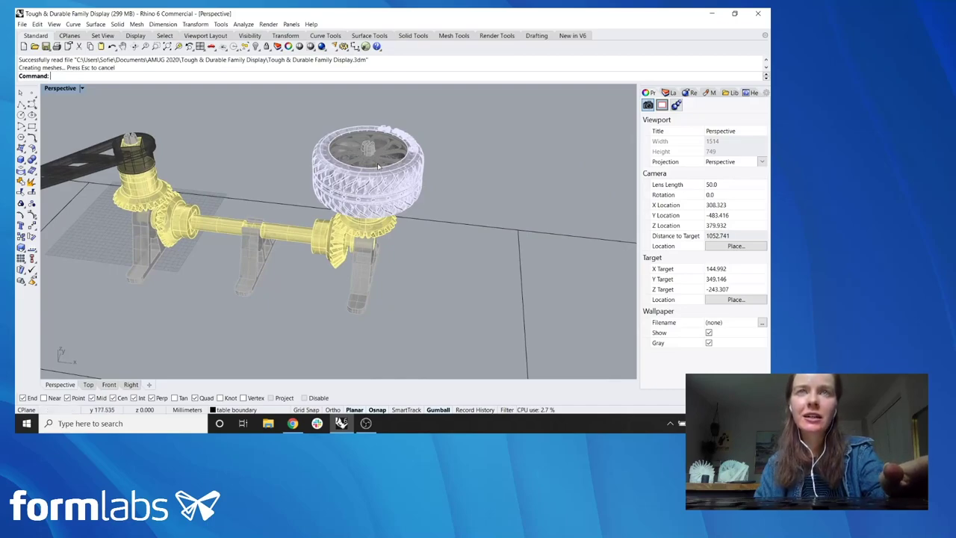
{"action": "right_click_drag", "start_coordinate": [378, 166], "coordinate": [401, 240]}
{"action": "scroll", "coordinate": [365, 289], "scroll_direction": "down", "scroll_amount": 5}
{"action": "scroll", "coordinate": [392, 216], "scroll_direction": "down", "scroll_amount": 5}
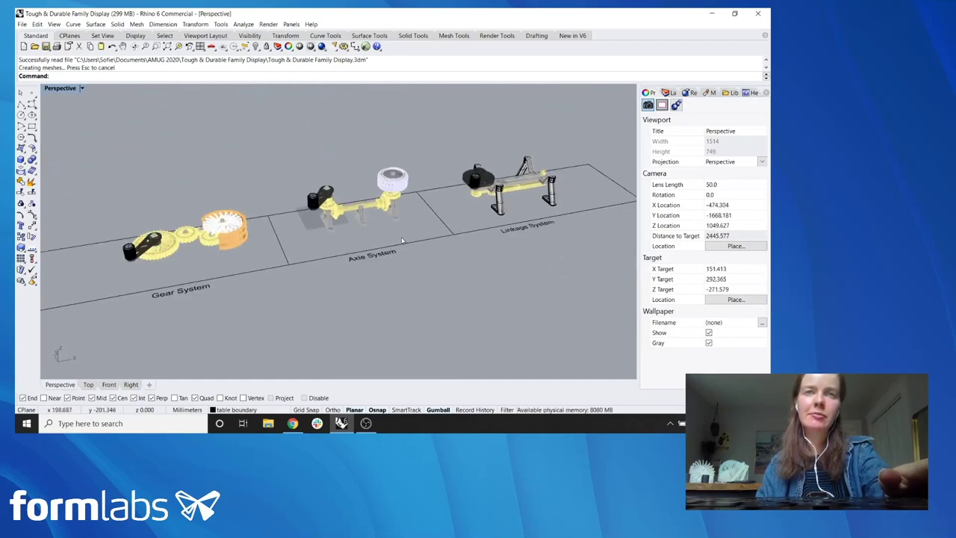
{"action": "scroll", "coordinate": [394, 223], "scroll_direction": "down", "scroll_amount": 5}
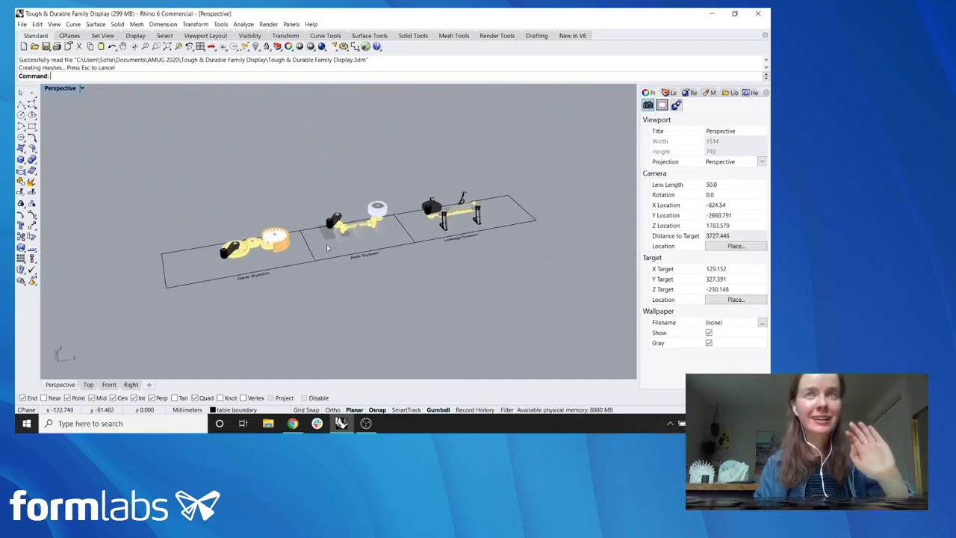
Step: Show the layer list, review the Plaster material settings of the DURABLE layer and accept them
{"action": "left_click", "coordinate": [672, 94]}
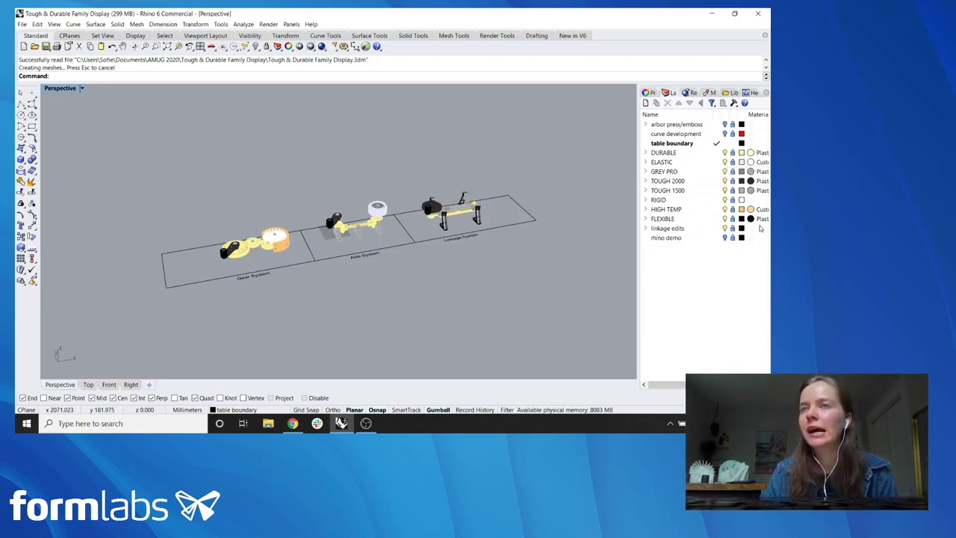
{"action": "left_click", "coordinate": [758, 154]}
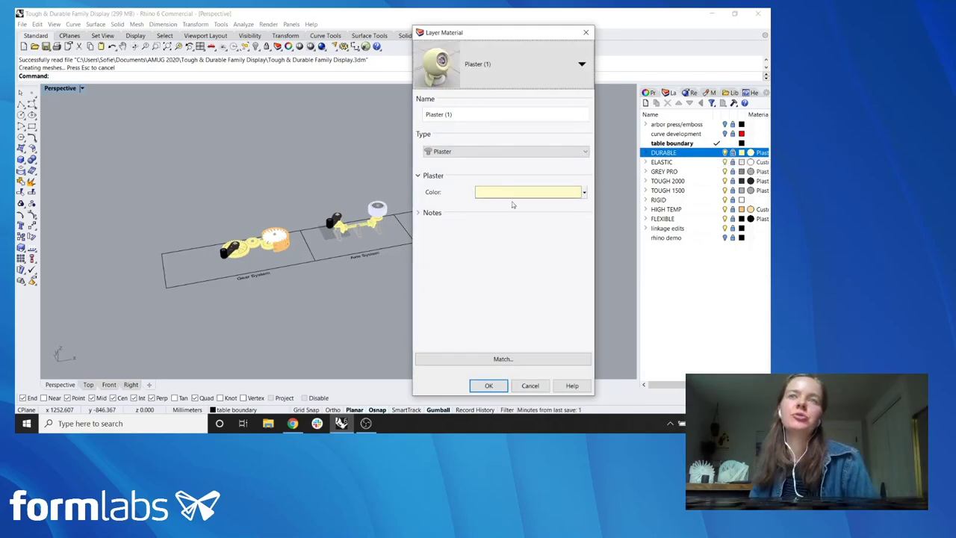
{"action": "left_click", "coordinate": [489, 386]}
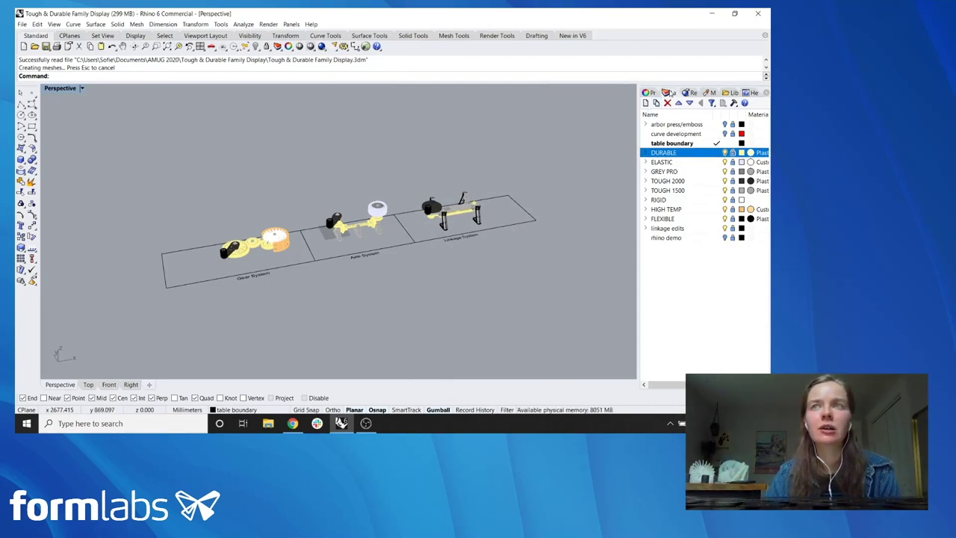
Step: Set the Perspective viewport to Rendered display and view the gear, axle and linkage systems together
{"action": "left_click", "coordinate": [82, 89]}
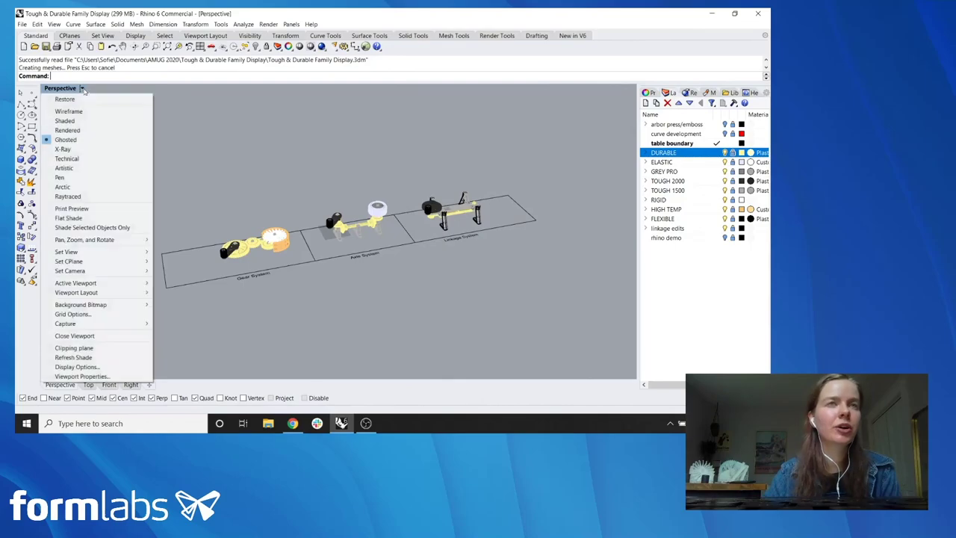
{"action": "left_click", "coordinate": [69, 130]}
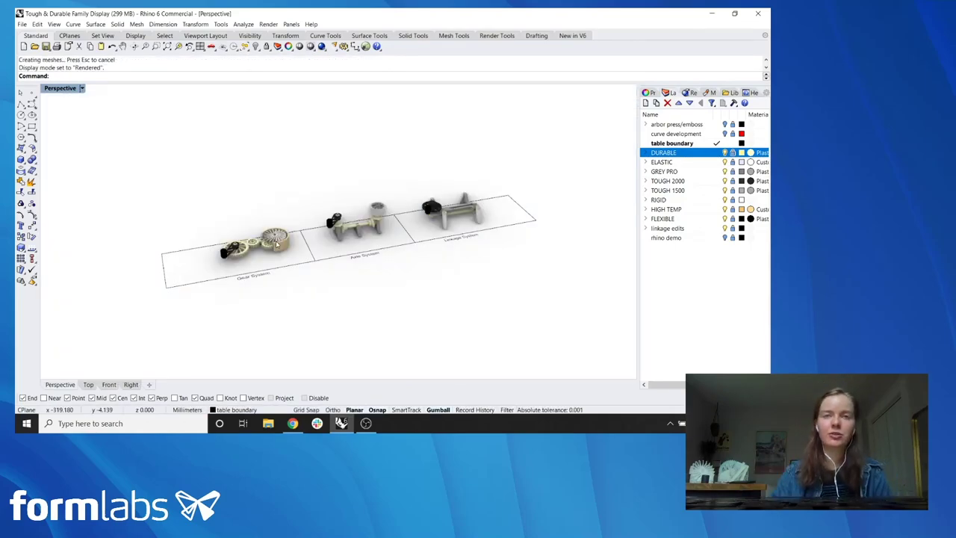
{"action": "scroll", "coordinate": [313, 255], "scroll_direction": "down", "scroll_amount": 3}
{"action": "scroll", "coordinate": [312, 274], "scroll_direction": "up", "scroll_amount": 5}
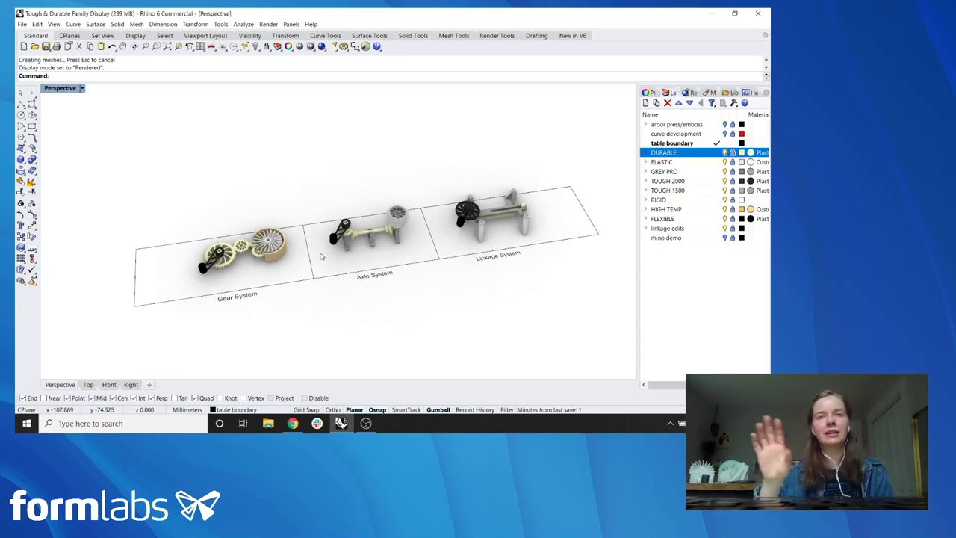
{"action": "right_click_drag", "start_coordinate": [313, 267], "coordinate": [315, 244]}
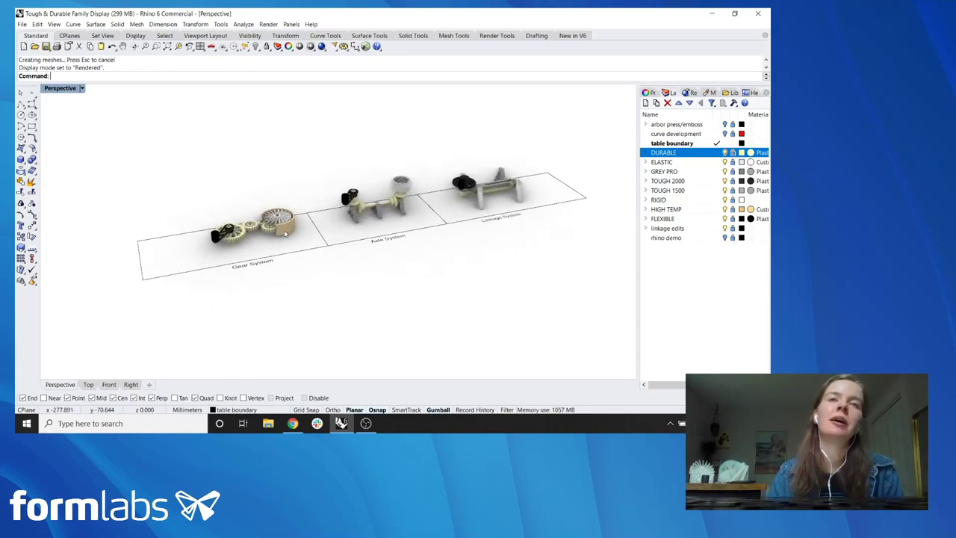
{"action": "scroll", "coordinate": [322, 228], "scroll_direction": "up", "scroll_amount": 3}
{"action": "scroll", "coordinate": [326, 220], "scroll_direction": "down", "scroll_amount": 3}
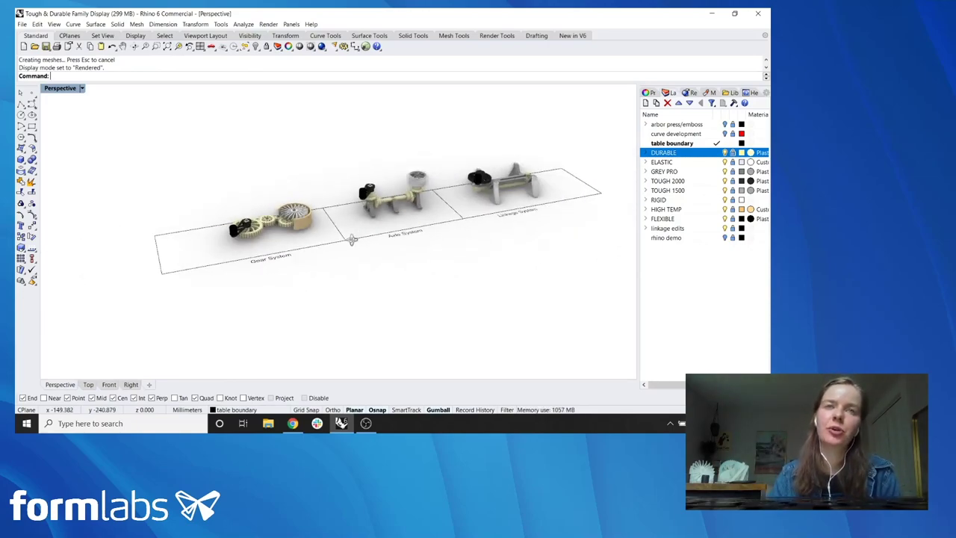
Step: Examine the rendered materials of the gear and axle systems up close and the whole row of mechanisms from a lower angle
{"action": "scroll", "coordinate": [254, 250], "scroll_direction": "up", "scroll_amount": 5}
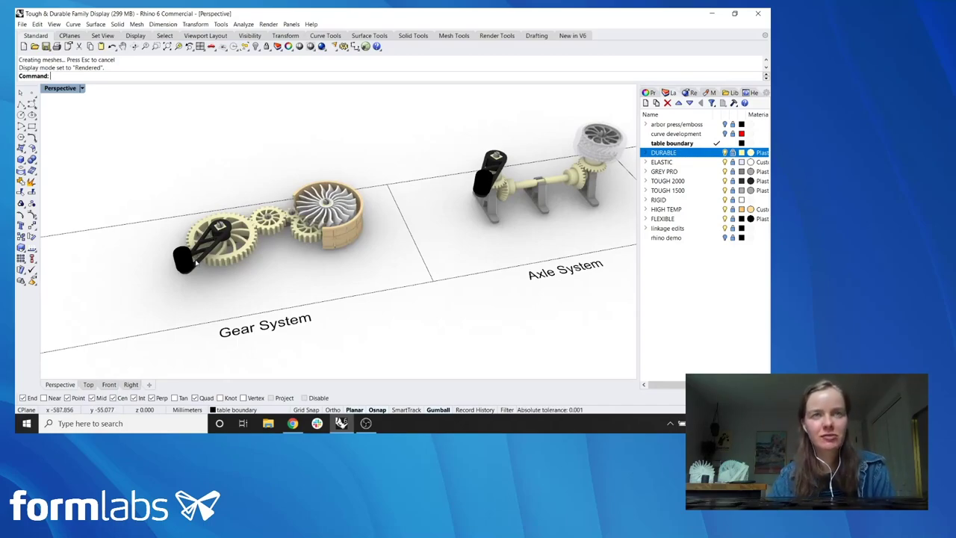
{"action": "scroll", "coordinate": [196, 261], "scroll_direction": "up", "scroll_amount": 8}
{"action": "scroll", "coordinate": [154, 233], "scroll_direction": "down", "scroll_amount": 10}
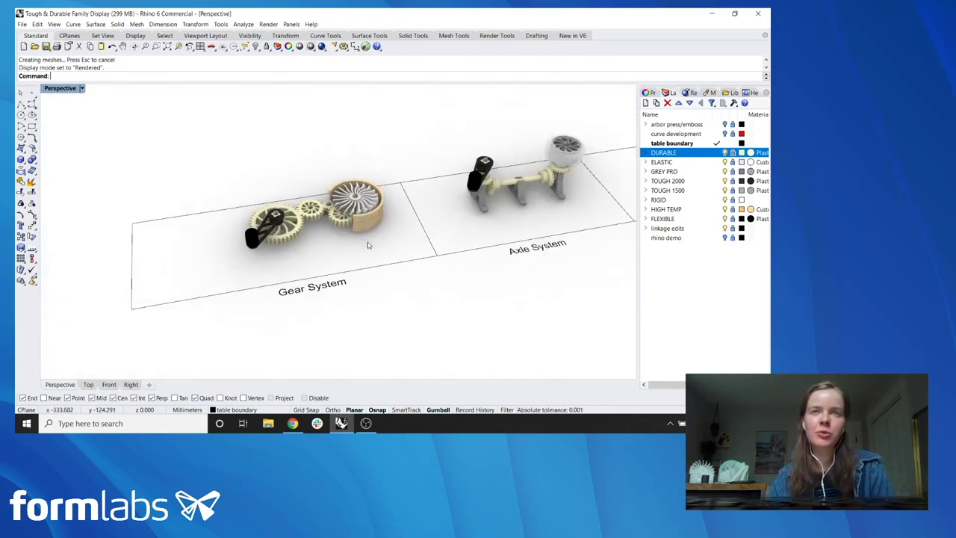
{"action": "scroll", "coordinate": [548, 173], "scroll_direction": "up", "scroll_amount": 4}
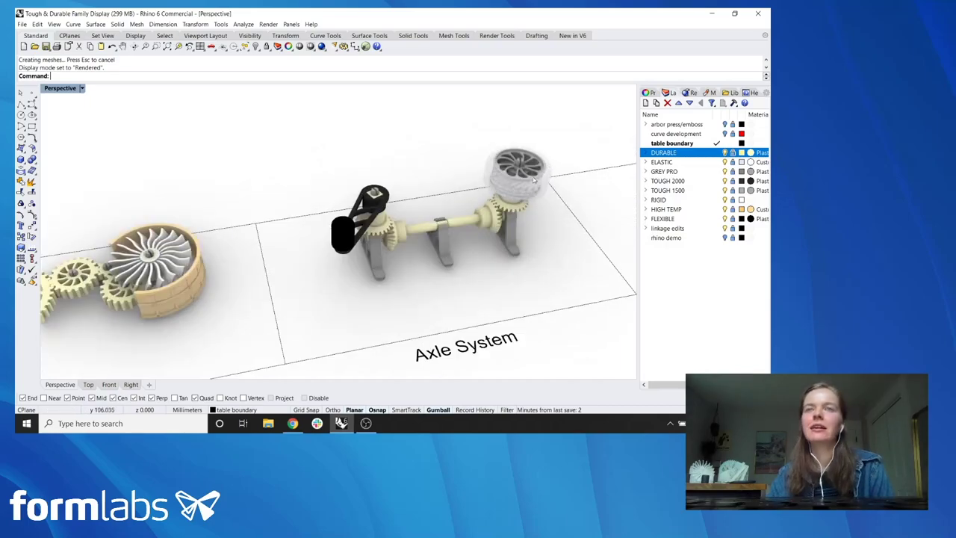
{"action": "scroll", "coordinate": [539, 193], "scroll_direction": "down", "scroll_amount": 5}
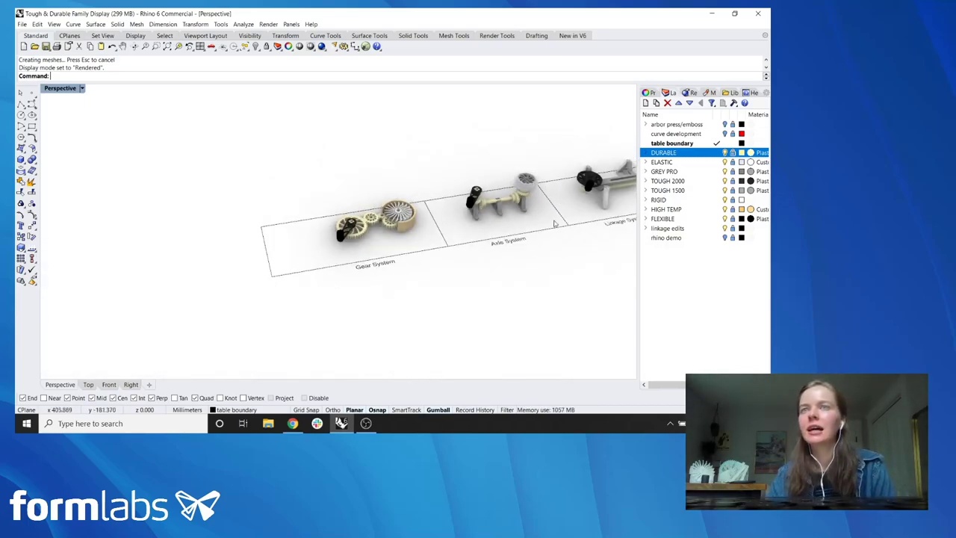
{"action": "right_click_drag", "start_coordinate": [544, 196], "coordinate": [416, 215], "text": "shift"}
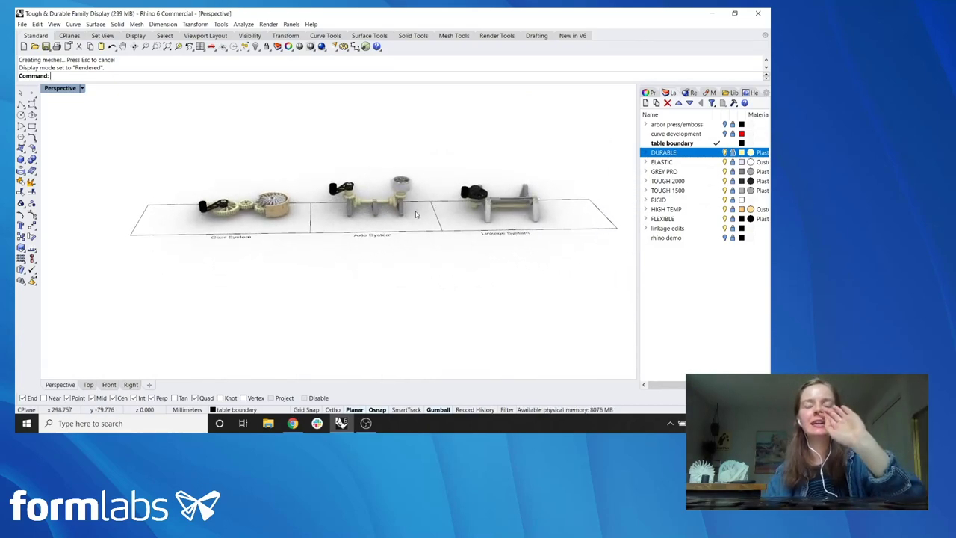
{"action": "scroll", "coordinate": [400, 230], "scroll_direction": "down", "scroll_amount": 4}
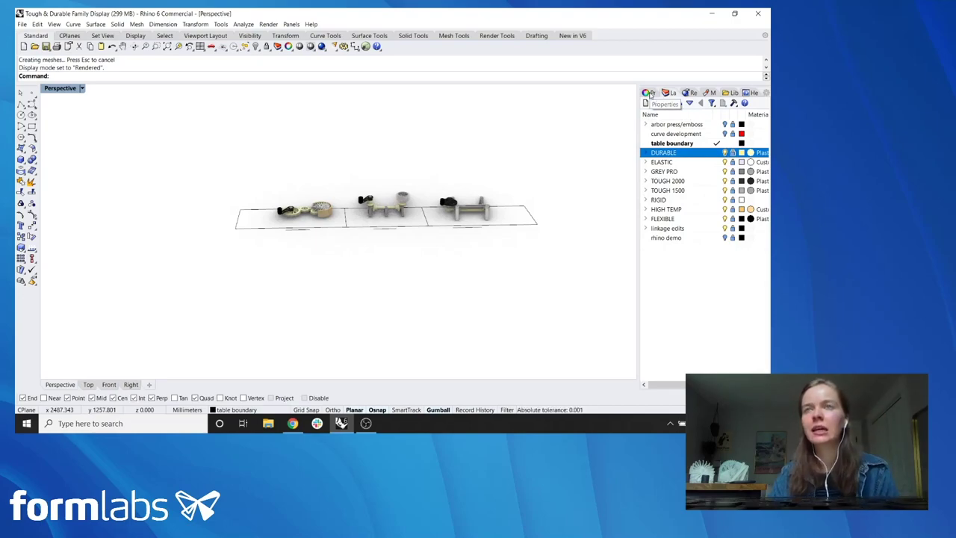
{"action": "left_click", "coordinate": [655, 92]}
{"action": "left_click", "coordinate": [667, 92]}
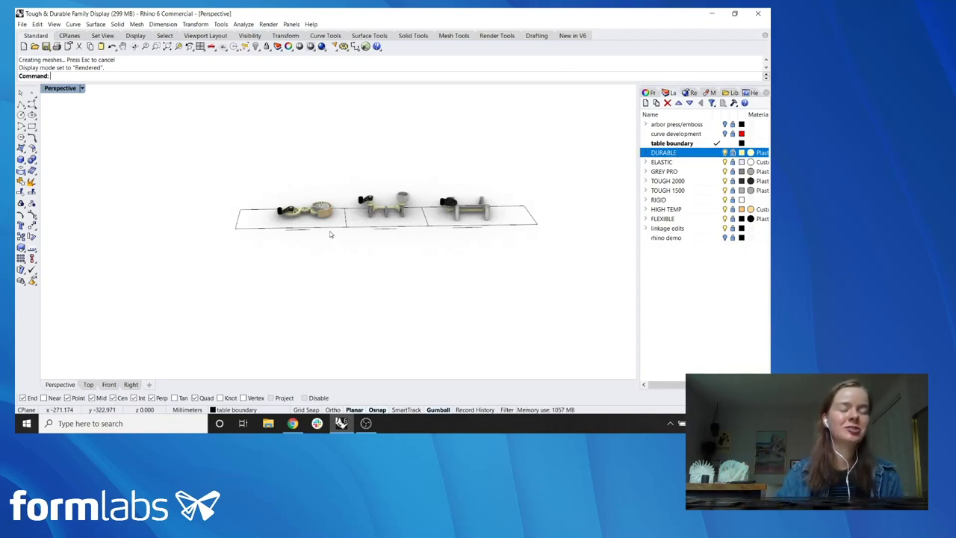
Step: Model a thin tabletop as a box spanning opposite corners of the table boundary rectangle, extending downward beneath the three systems
{"action": "scroll", "coordinate": [335, 233], "scroll_direction": "up", "scroll_amount": 2}
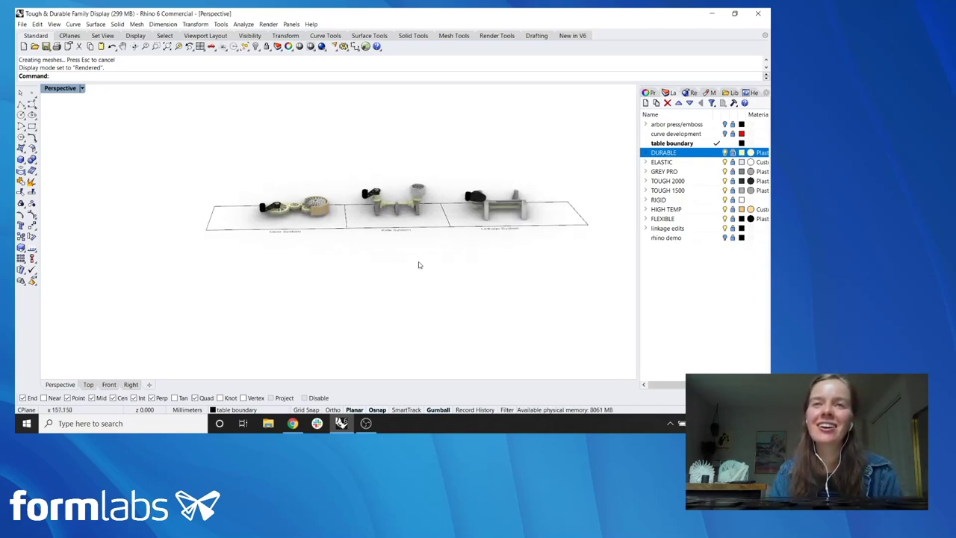
{"action": "scroll", "coordinate": [416, 276], "scroll_direction": "up", "scroll_amount": 1}
{"action": "scroll", "coordinate": [447, 252], "scroll_direction": "up", "scroll_amount": 1}
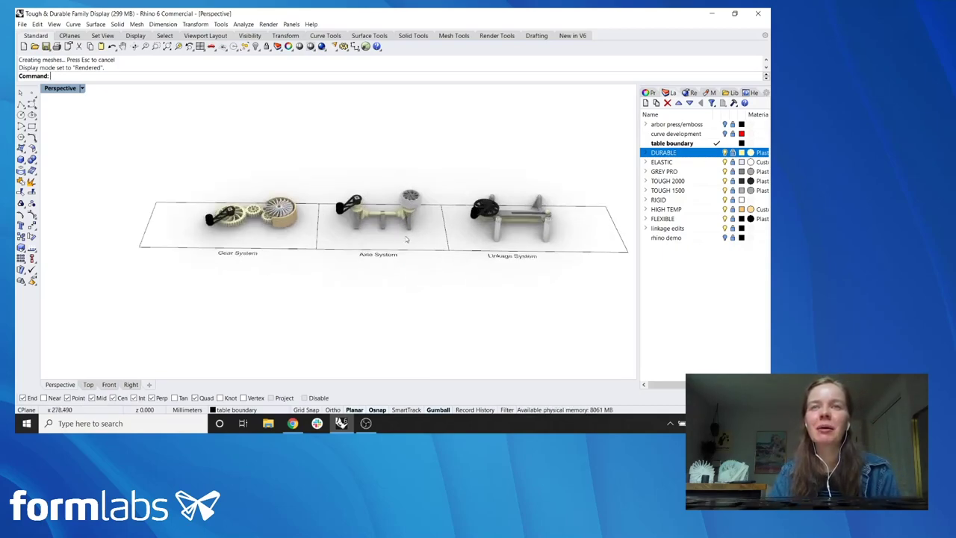
{"action": "left_click", "coordinate": [591, 207]}
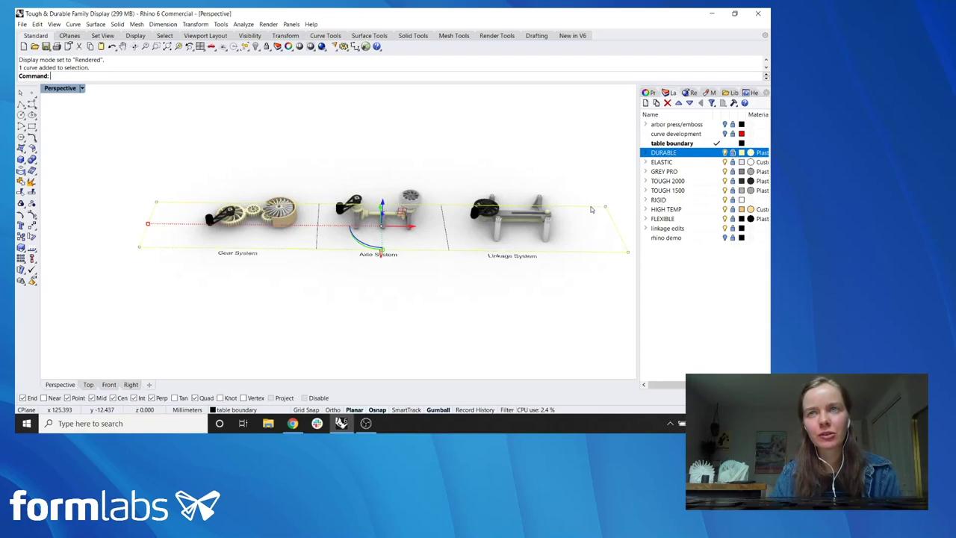
{"action": "left_click", "coordinate": [562, 311]}
{"action": "left_click", "coordinate": [586, 254]}
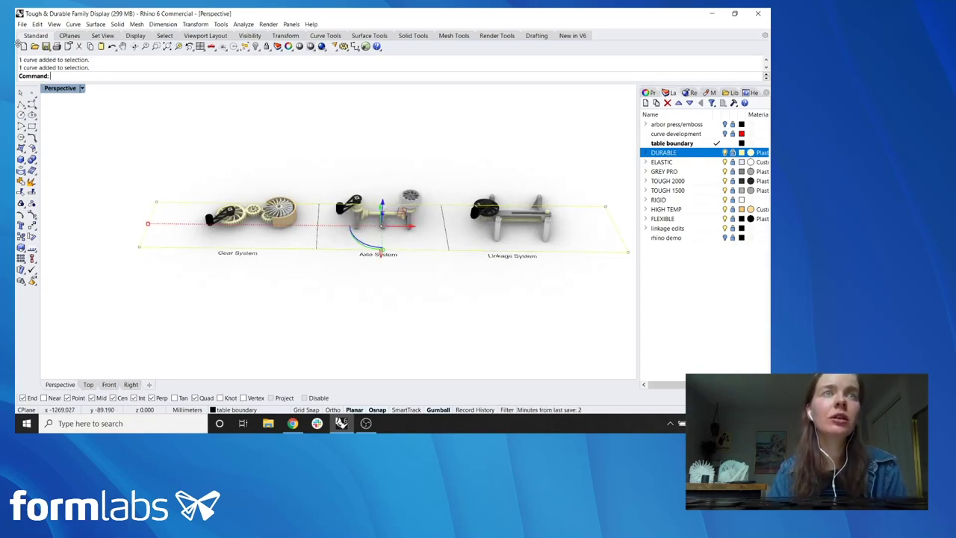
{"action": "left_click", "coordinate": [21, 159]}
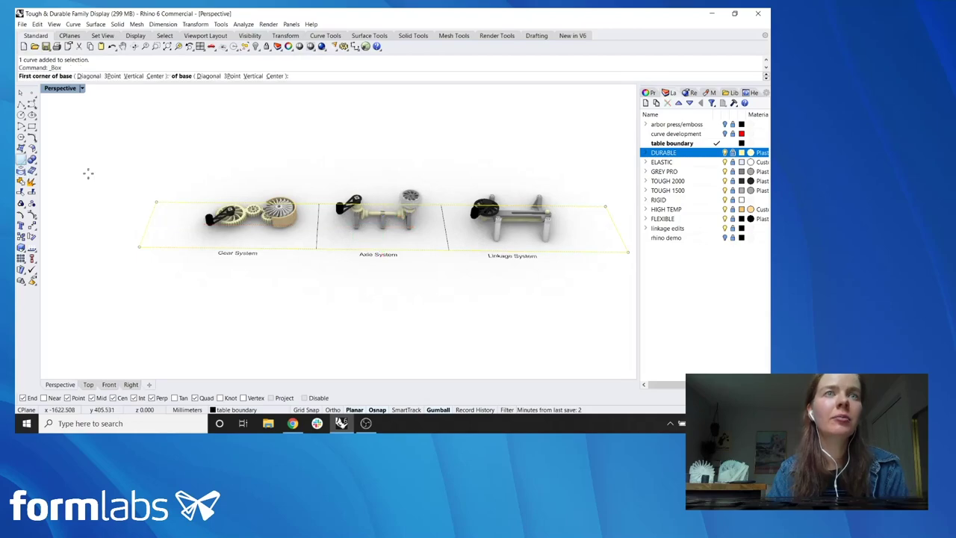
{"action": "left_click", "coordinate": [157, 202]}
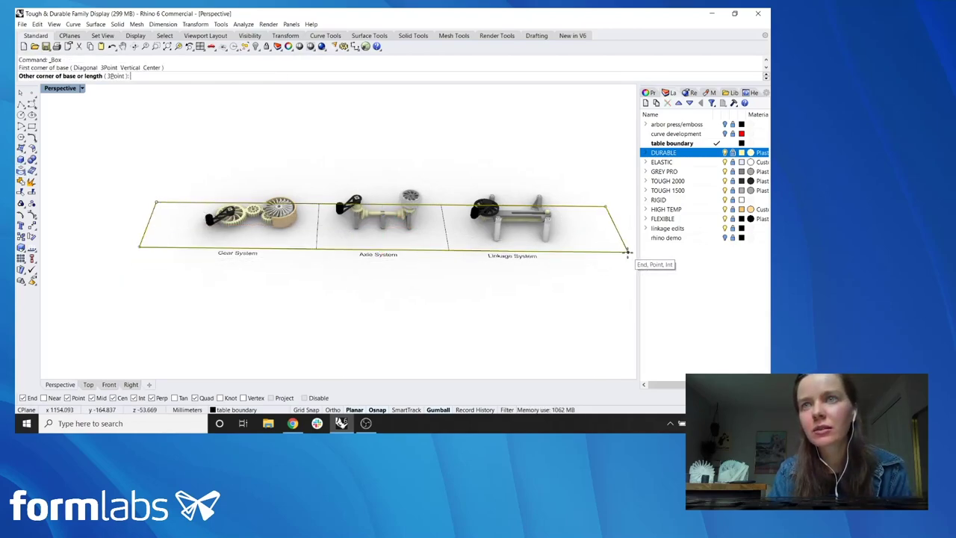
{"action": "left_click", "coordinate": [628, 253]}
{"action": "left_click", "coordinate": [626, 260]}
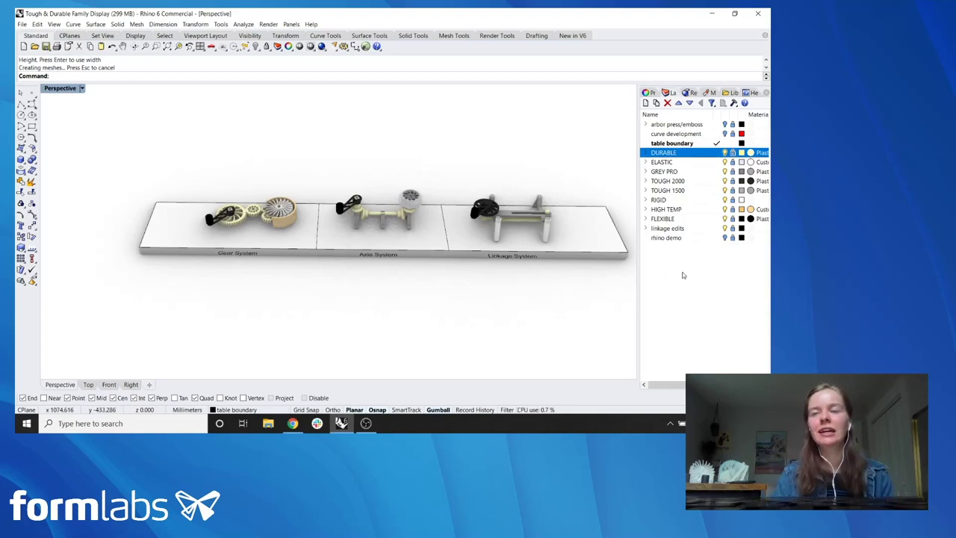
{"action": "left_click", "coordinate": [595, 280]}
{"action": "scroll", "coordinate": [386, 292], "scroll_direction": "down", "scroll_amount": 2}
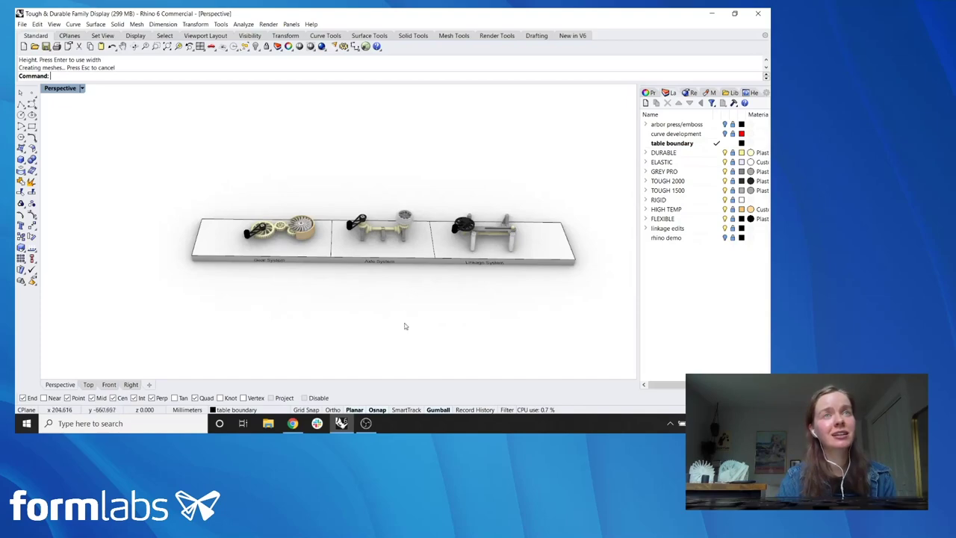
{"action": "right_click_drag", "start_coordinate": [443, 306], "coordinate": [486, 279]}
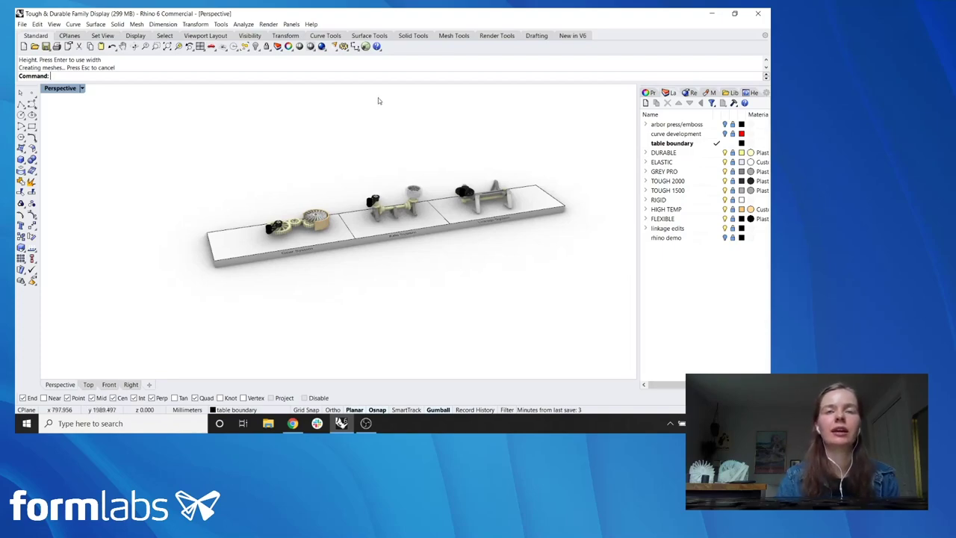
Step: Close the Rhino model without saving its changes and present the Rhino Twitch Deck in Google Slides from the Render View slide
{"action": "left_click", "coordinate": [760, 13]}
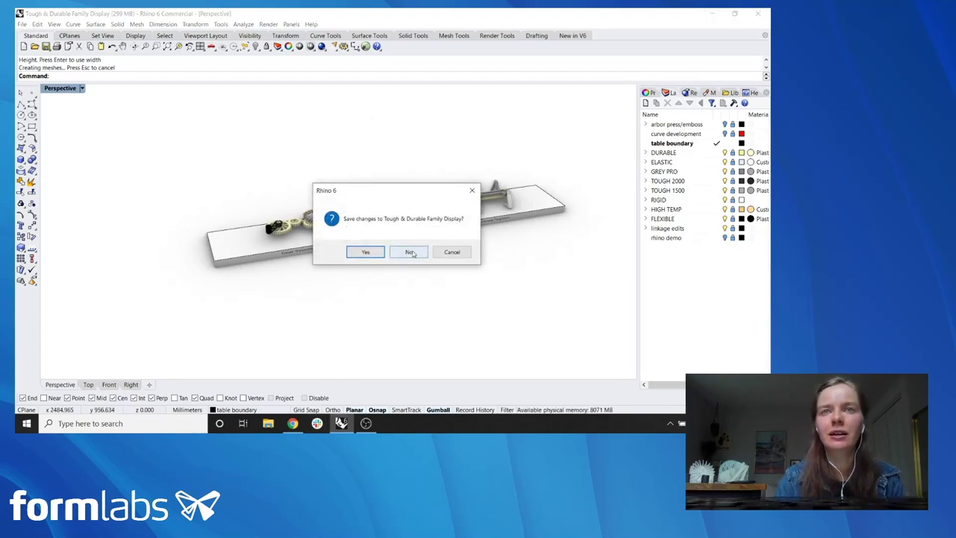
{"action": "left_click", "coordinate": [410, 254]}
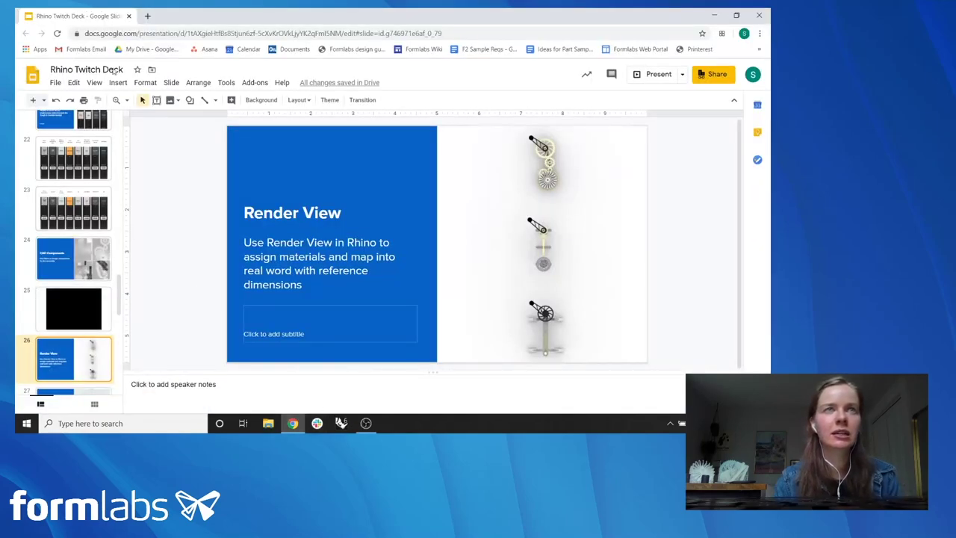
{"action": "left_click", "coordinate": [94, 82]}
{"action": "left_click", "coordinate": [113, 98]}
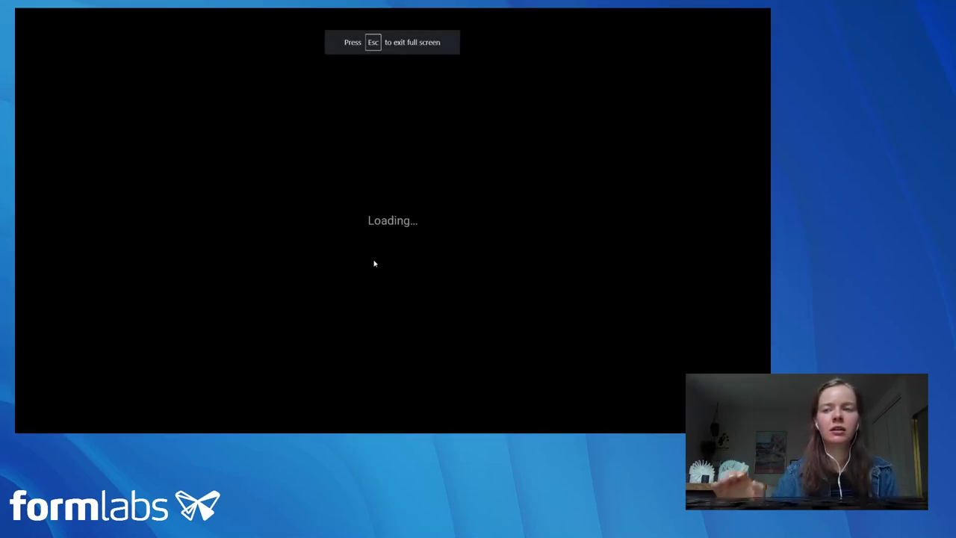
Step: Advance past the Printing Prep slide to the PreForm video slide and play the video
{"action": "key", "text": "Right"}
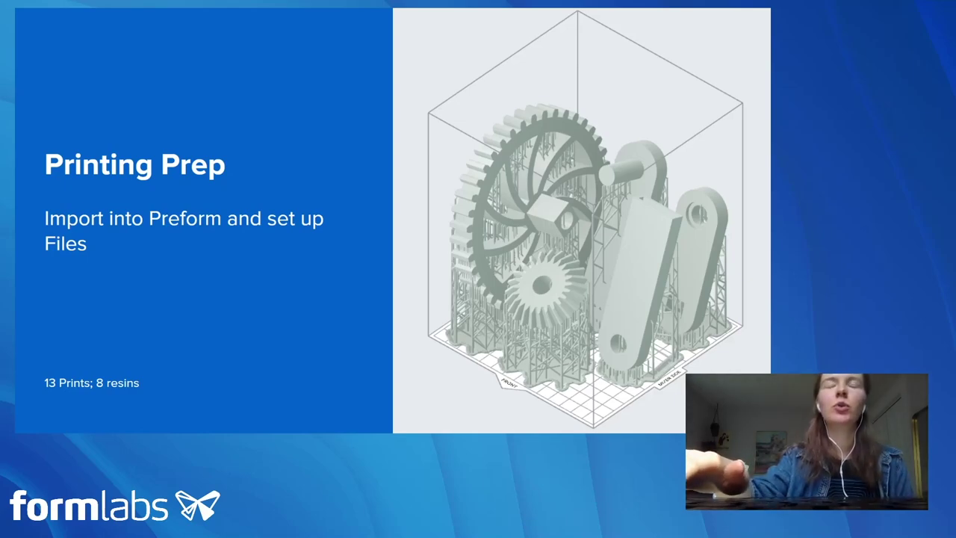
{"action": "key", "text": "Right"}
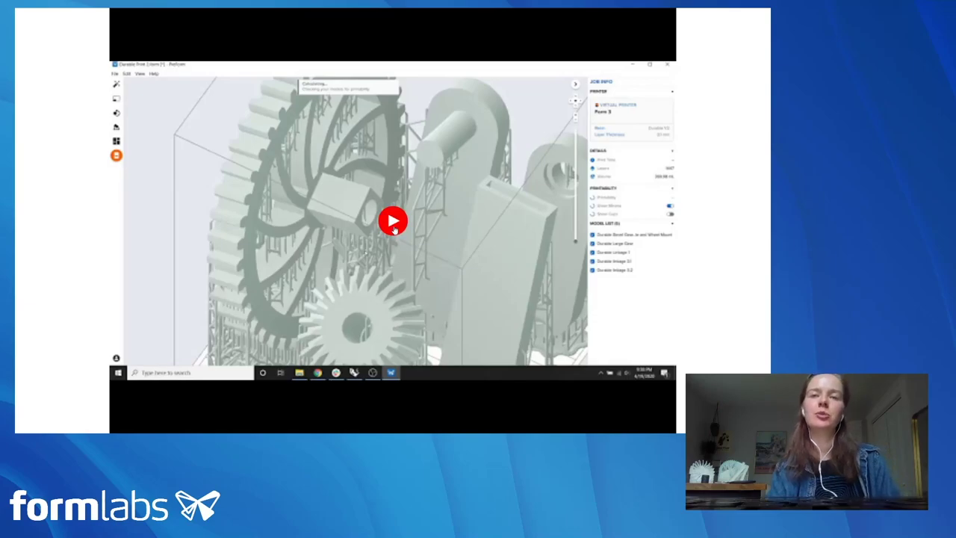
{"action": "left_click", "coordinate": [395, 228]}
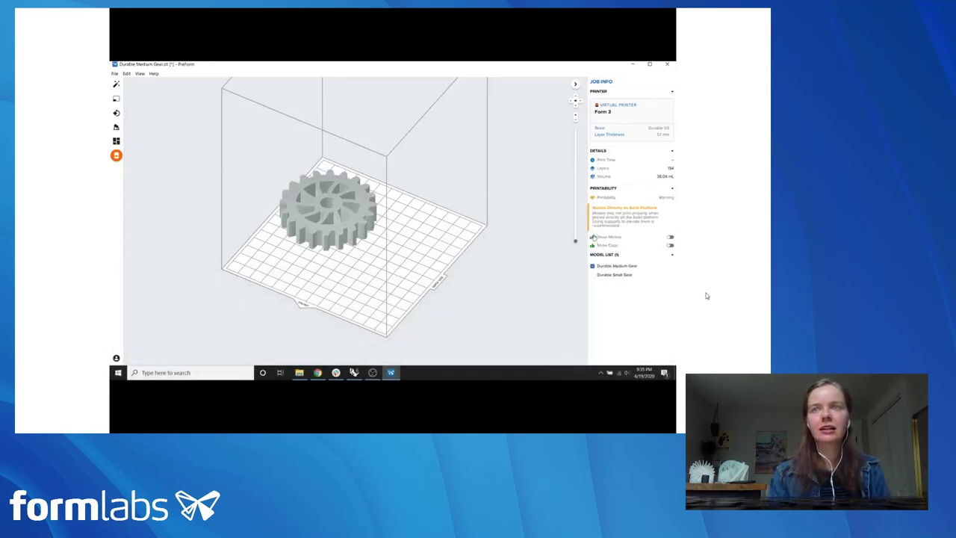
Step: Play the PreForm gear layout and supports video, pausing it at 0:04, 0:22 and 0:54 and resuming it each time
{"action": "left_click", "coordinate": [417, 245]}
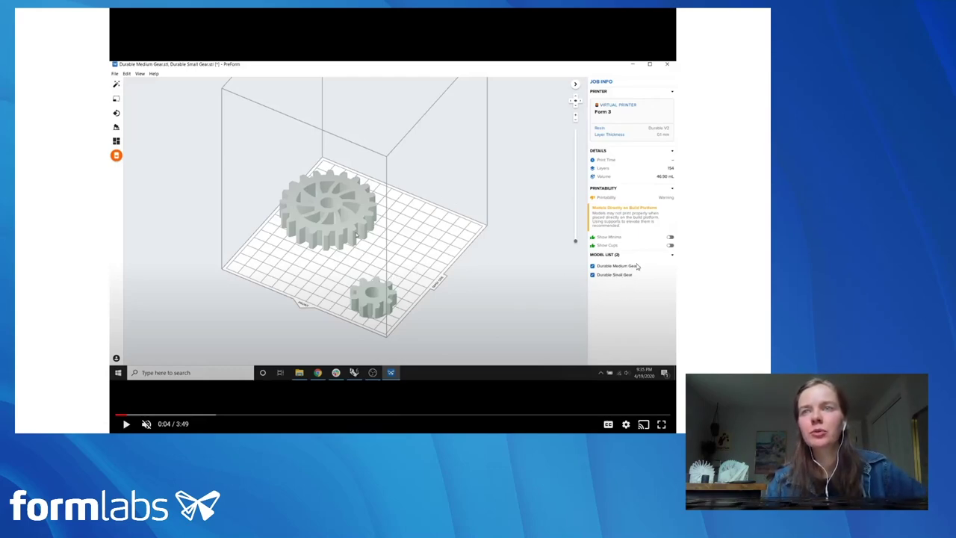
{"action": "left_click", "coordinate": [404, 205]}
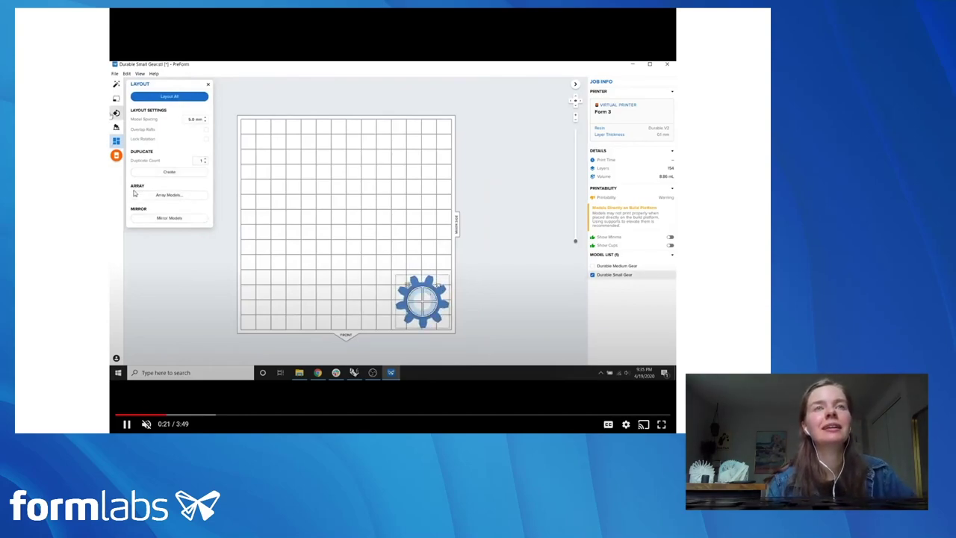
{"action": "left_click", "coordinate": [310, 239]}
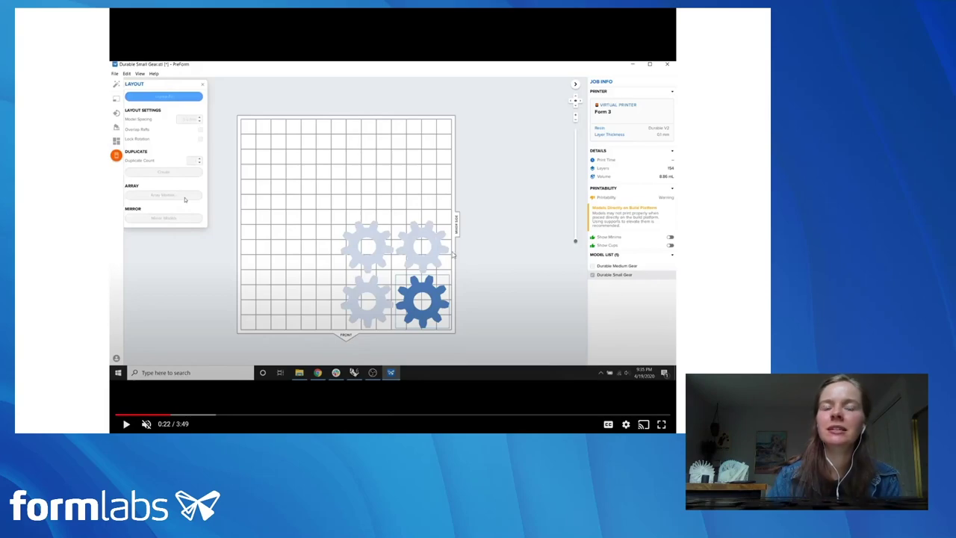
{"action": "left_click", "coordinate": [327, 213]}
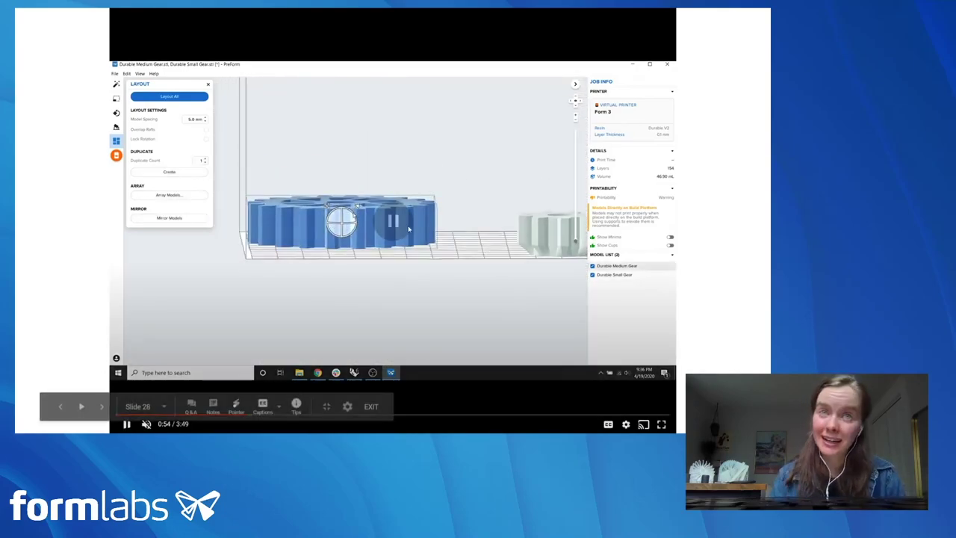
{"action": "left_click", "coordinate": [409, 229]}
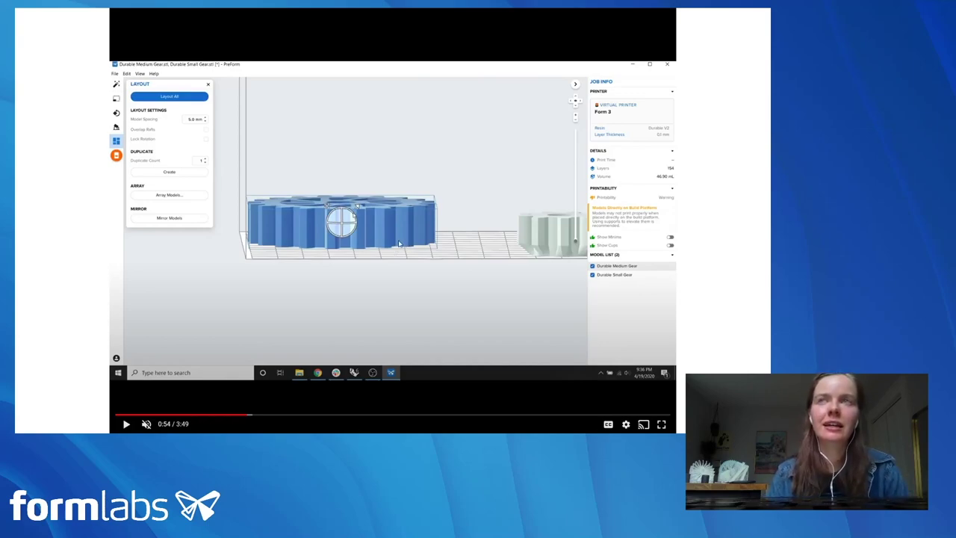
{"action": "key", "text": "space"}
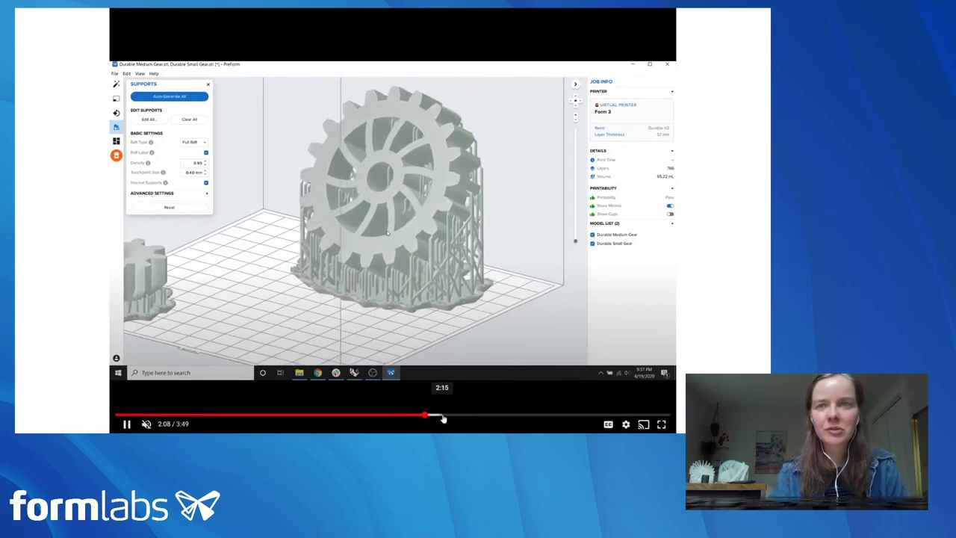
Step: Skip ahead in the PreForm video to the print job dialog at about 2:50
{"action": "left_click", "coordinate": [485, 416]}
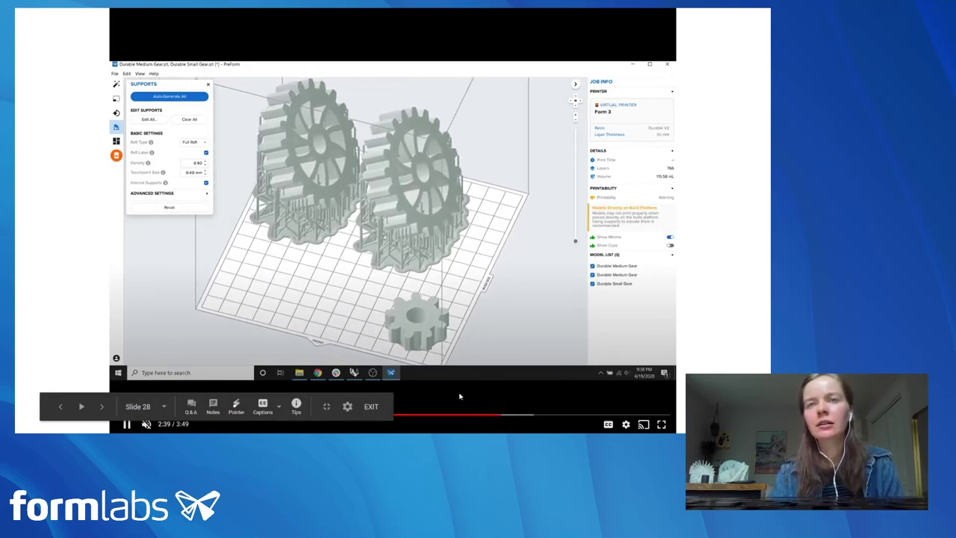
{"action": "left_click", "coordinate": [522, 415]}
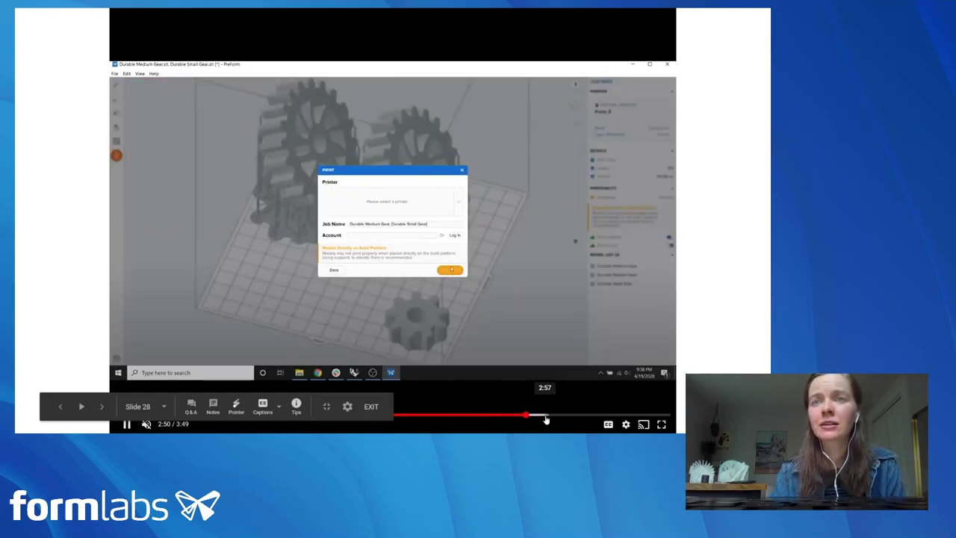
Step: Pause the PreForm video at 2:50, resume it and skip ahead past the file selection to the Durable print with supported gears and linkages
{"action": "left_click", "coordinate": [437, 202]}
{"action": "left_click", "coordinate": [523, 339]}
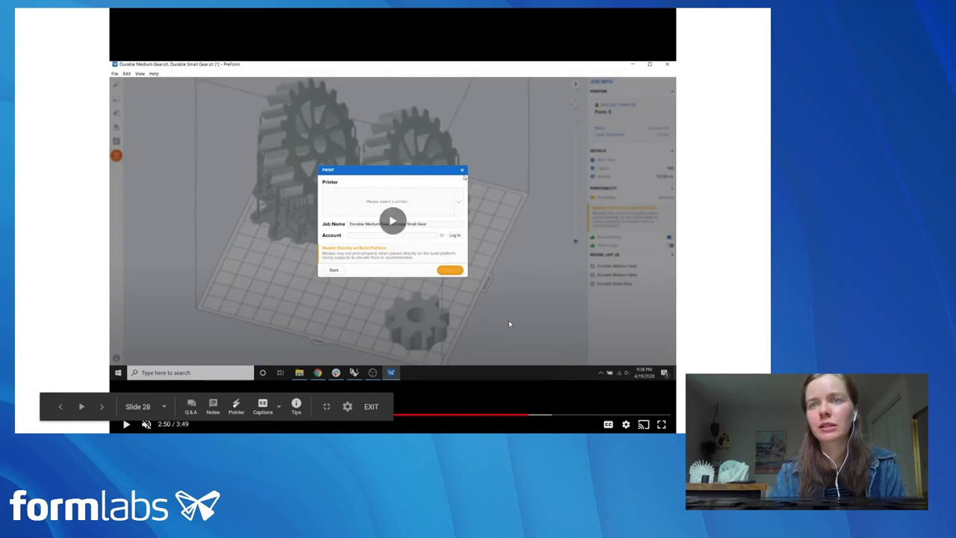
{"action": "left_click", "coordinate": [549, 415]}
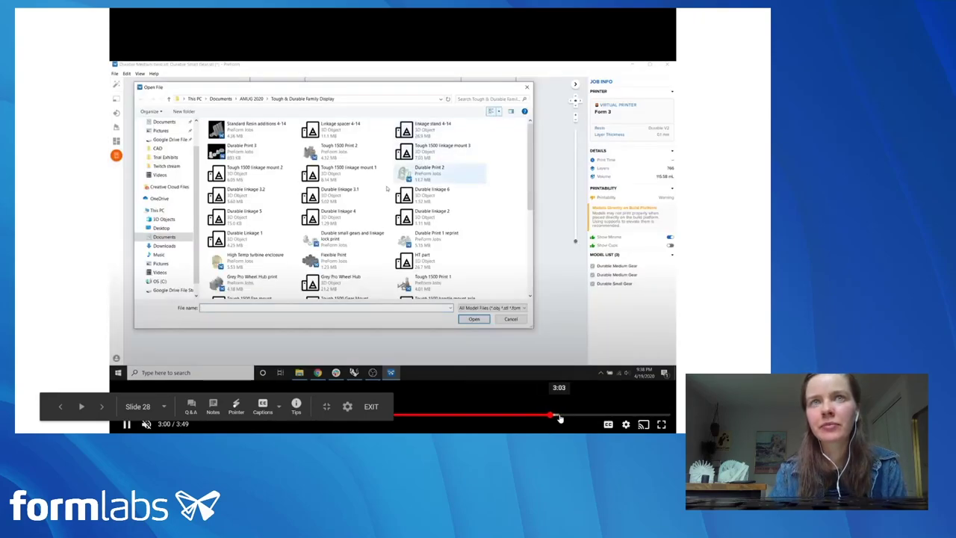
{"action": "left_click", "coordinate": [573, 416]}
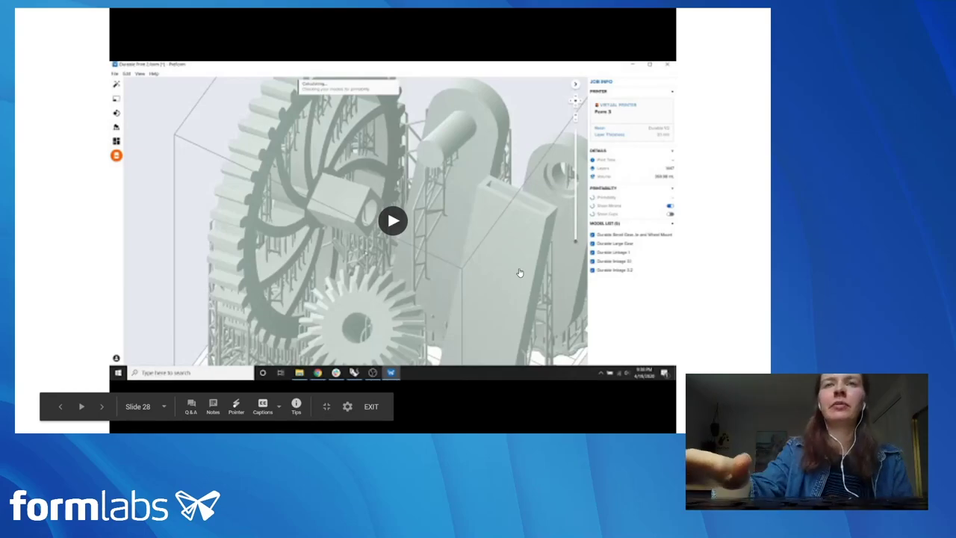
Step: Advance from the PreForm video to the Finishing Parts slide, revisiting the Printing Prep slide before returning to Finishing Parts
{"action": "key", "text": "Right"}
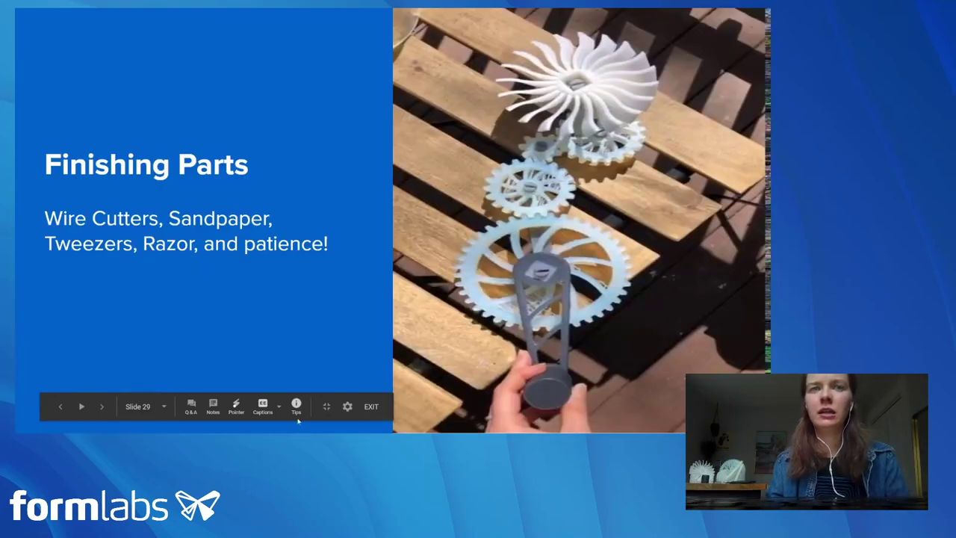
{"action": "key", "text": "Left"}
{"action": "key", "text": "Left"}
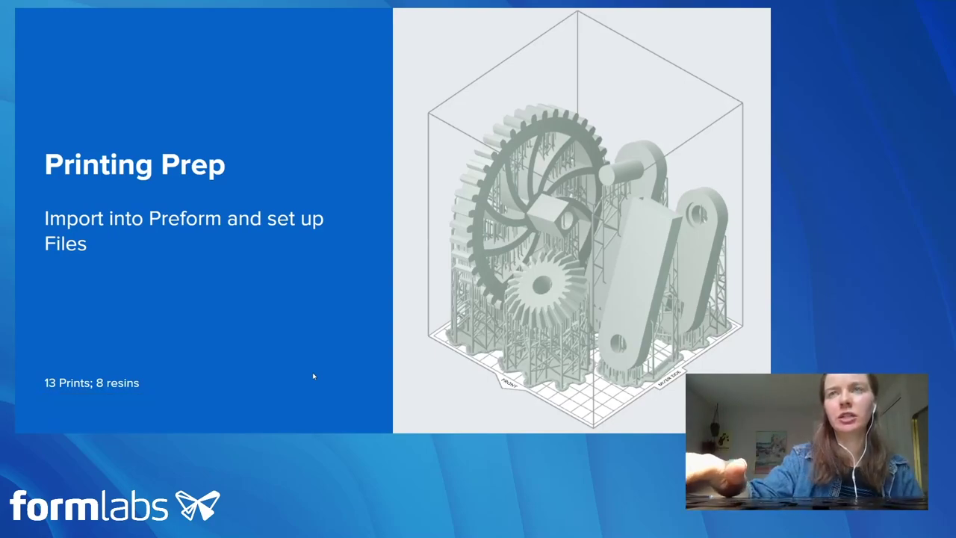
{"action": "key", "text": "Right"}
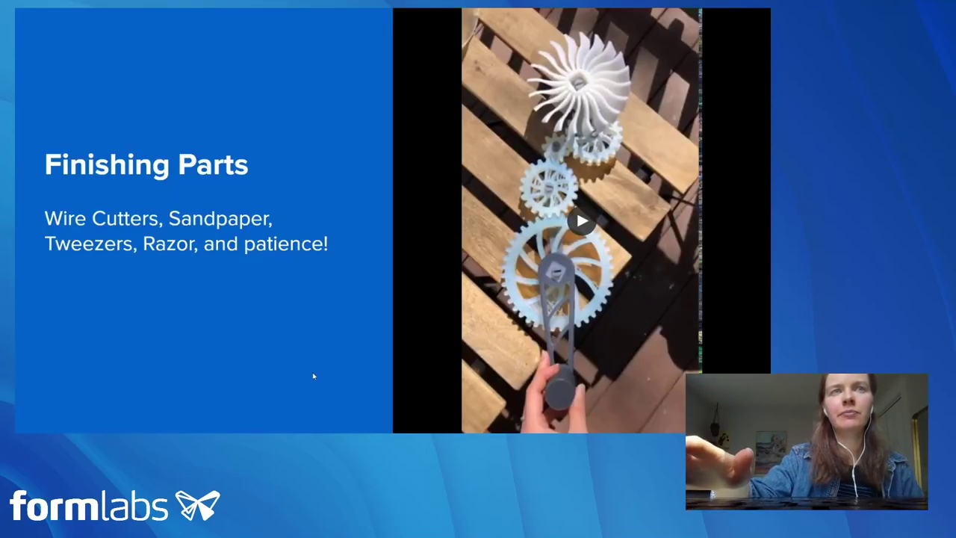